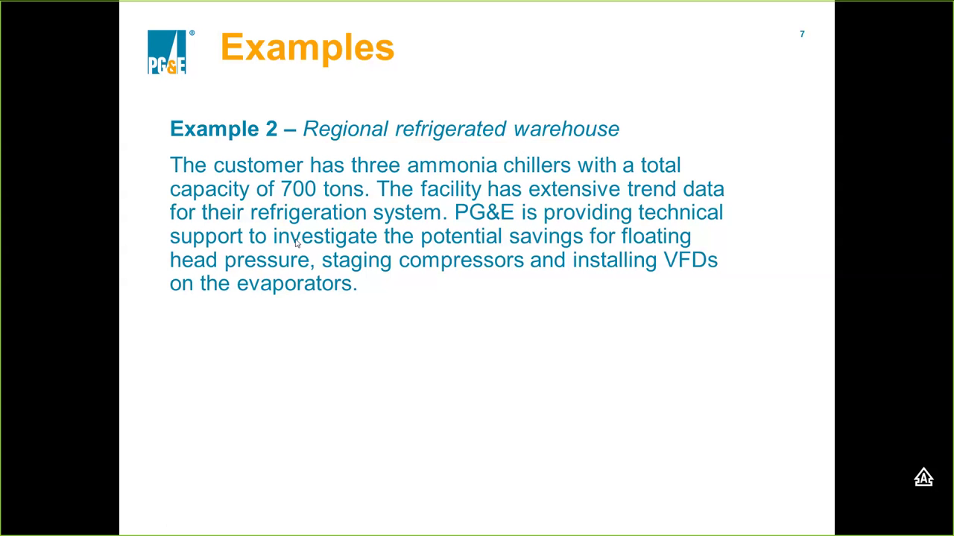
# End the slide show and switch to the PG&E Refrig Tool Final workbook in Excel
pyautogui.press('Escape')
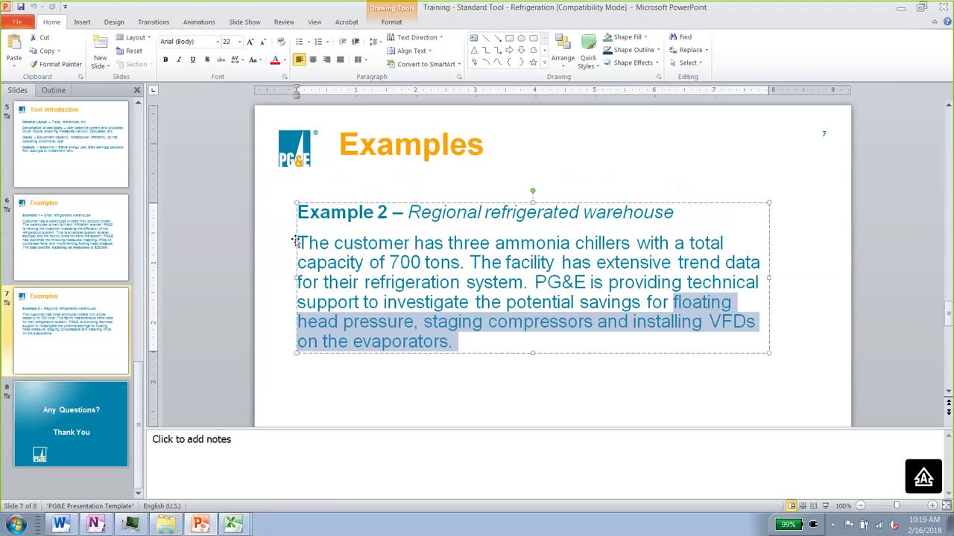
pyautogui.click(233, 525)
pyautogui.click(694, 337)
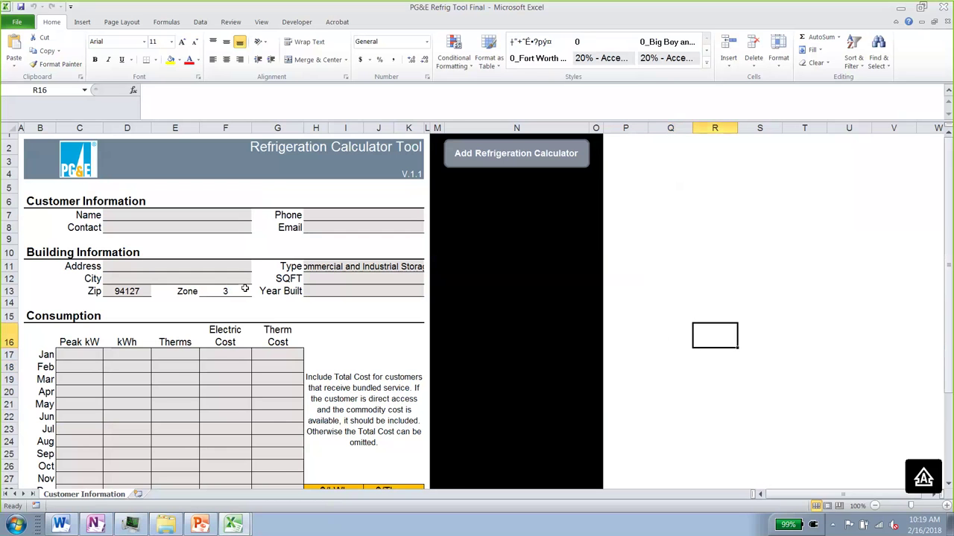
# Review the building's zip code field and the $/kWh utility rate on the Customer Information sheet
pyautogui.scroll(-1, 290, 330)
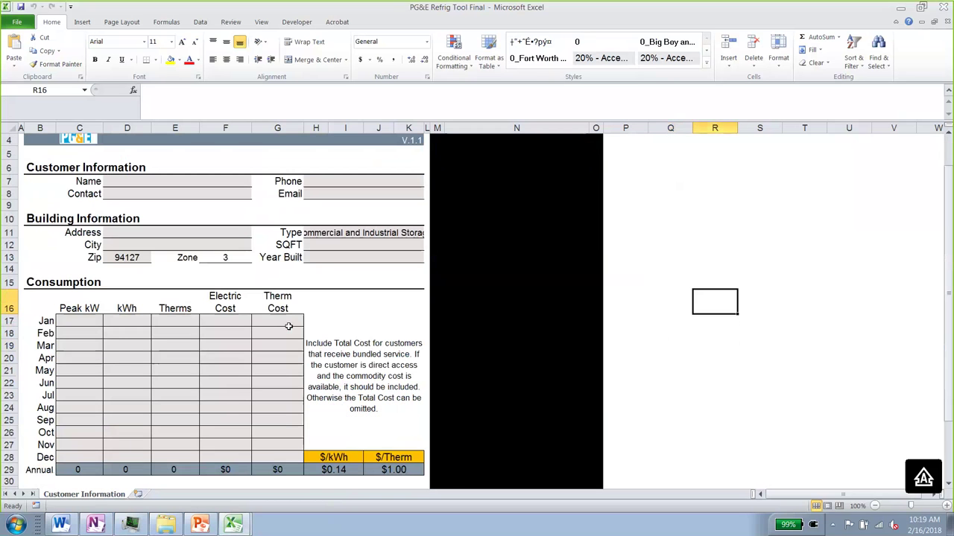
pyautogui.click(127, 258)
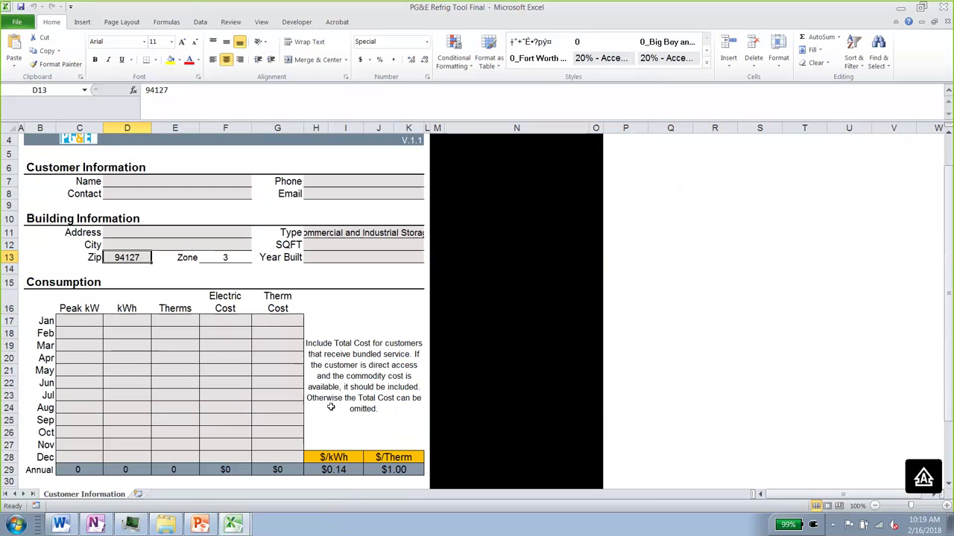
pyautogui.moveTo(320, 455); pyautogui.dragTo(325, 464)
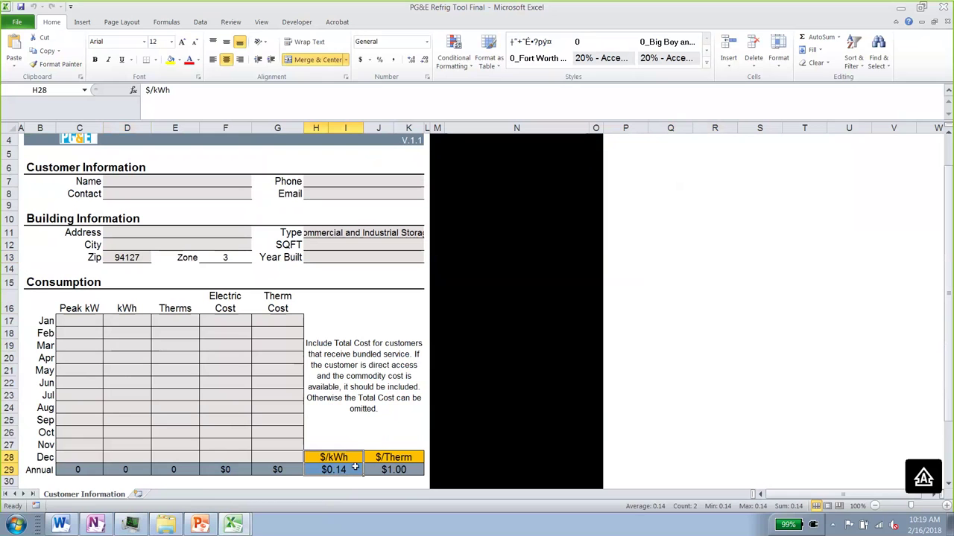
pyautogui.click(124, 256)
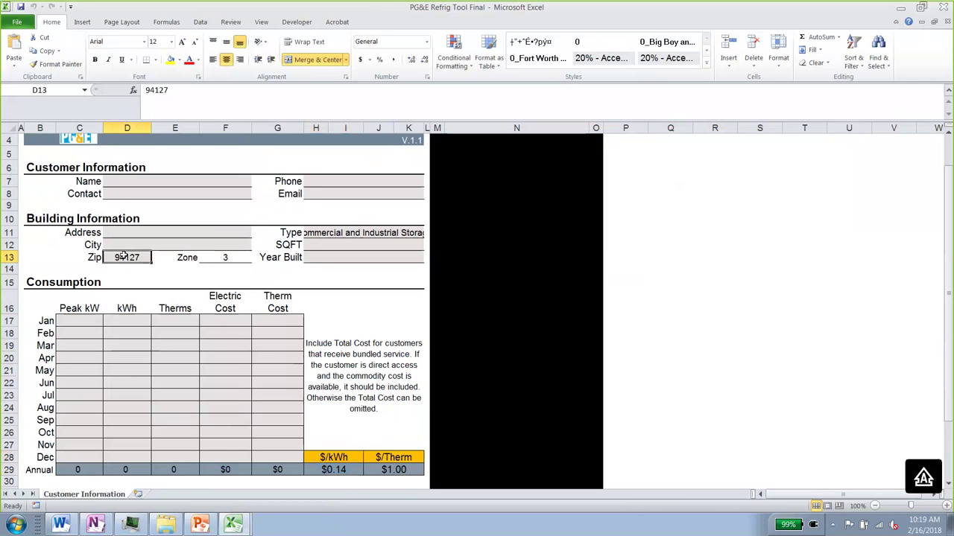
pyautogui.click(333, 469)
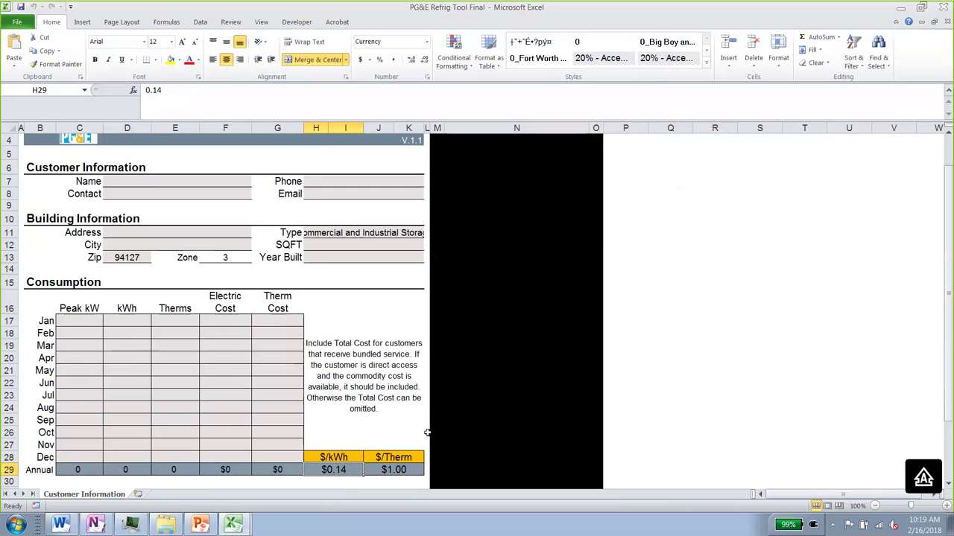
# Add a refrigeration calculator to the workbook and name the system "Main Refrigeration System"
pyautogui.scroll(1, 427, 432)
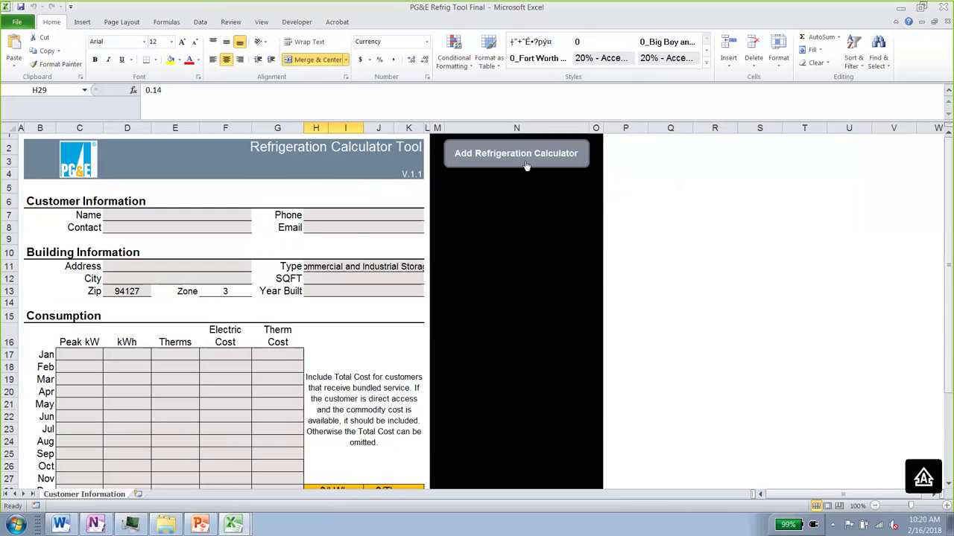
pyautogui.click(526, 166)
pyautogui.write('mAIN')
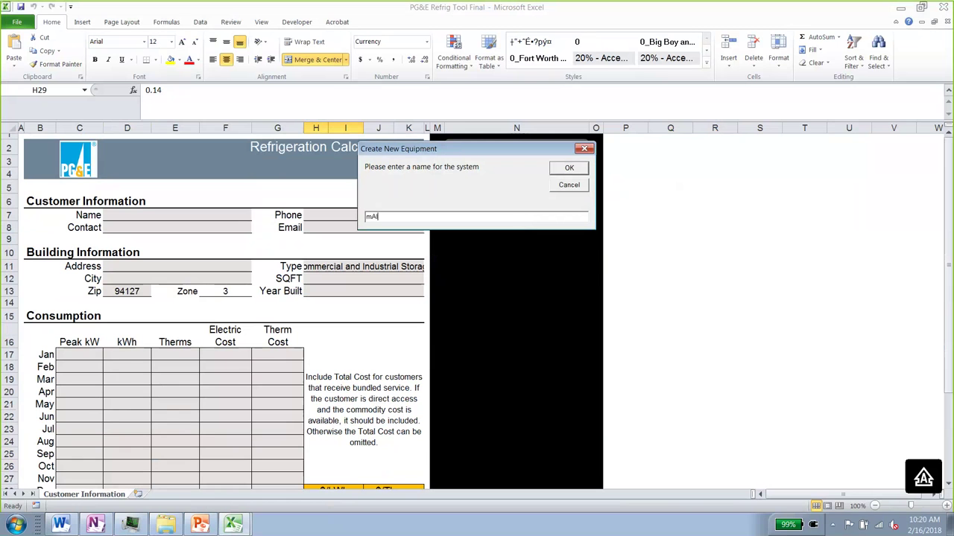
pyautogui.press('BackSpace')
pyautogui.press('BackSpace')
pyautogui.press('BackSpace')
pyautogui.press('BackSpace')
pyautogui.write('Main Refrigeration System')
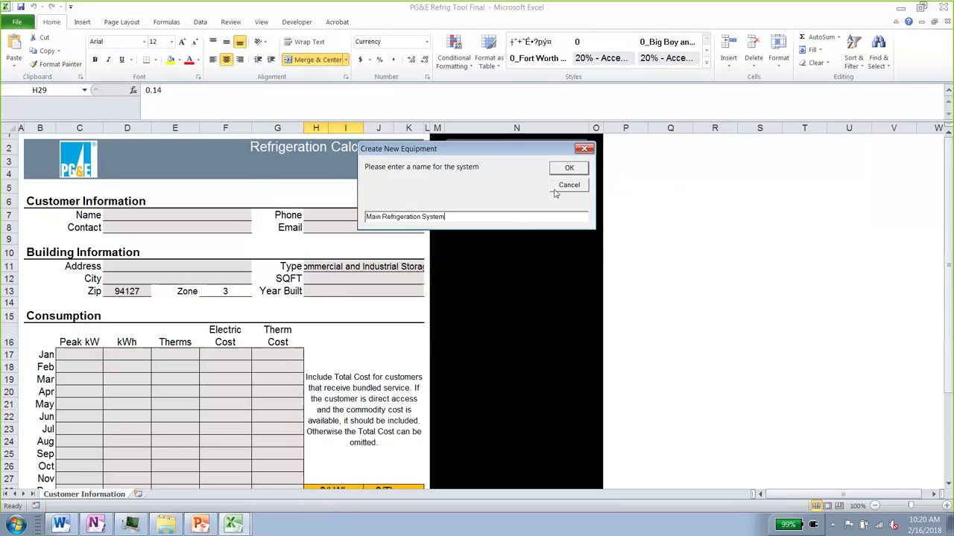
pyautogui.click(567, 170)
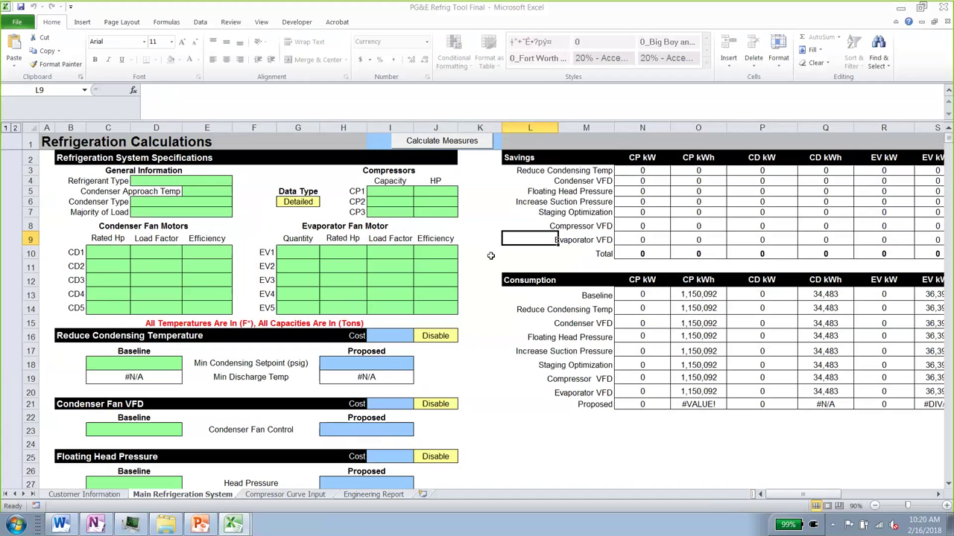
# Look over the CD1 rated hp, load factor and efficiency cells in the condenser fan motor table
pyautogui.click(491, 256)
pyautogui.click(206, 253)
pyautogui.click(149, 256)
pyautogui.click(116, 253)
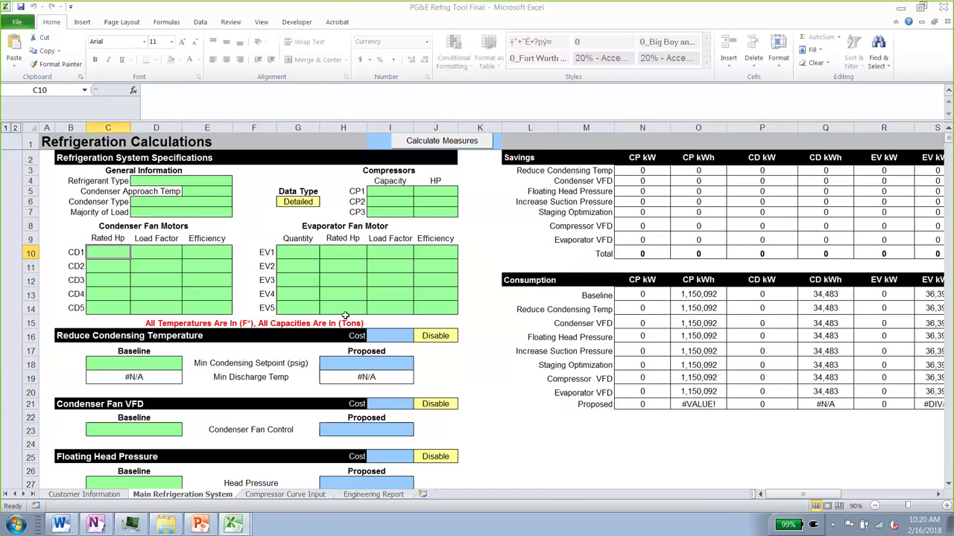
# Examine the Compressor Curve Input sheet and the financial analysis section of the Engineering Report sheet
pyautogui.click(321, 497)
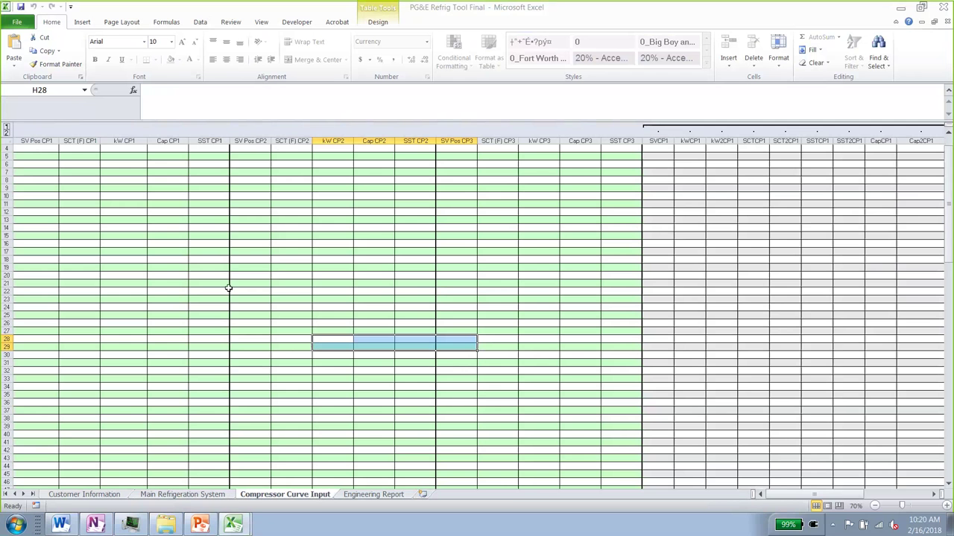
pyautogui.scroll(1, 227, 289)
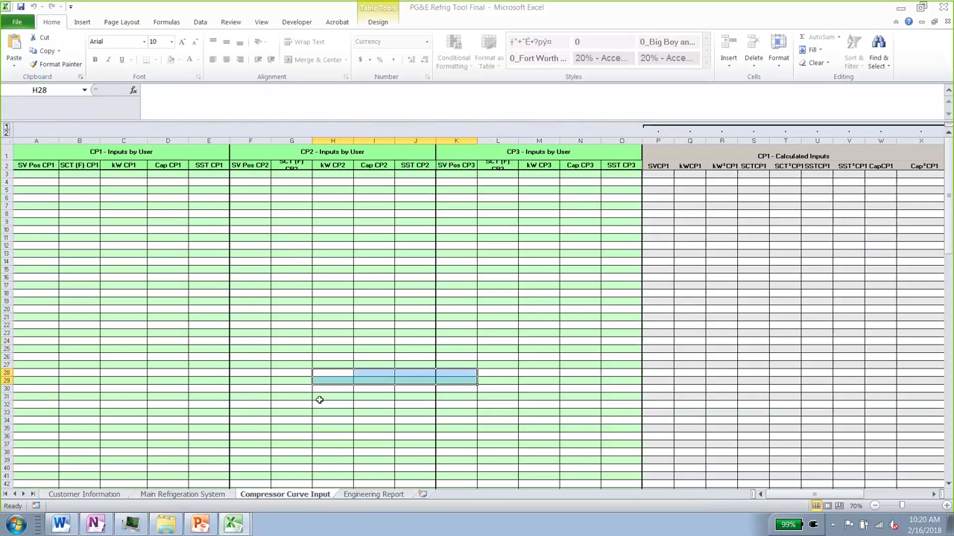
pyautogui.click(337, 375)
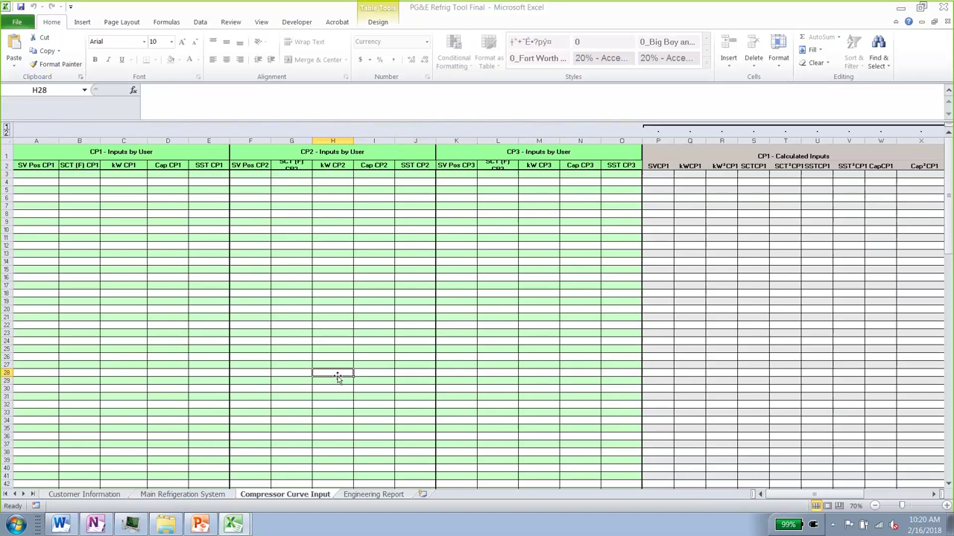
pyautogui.click(374, 495)
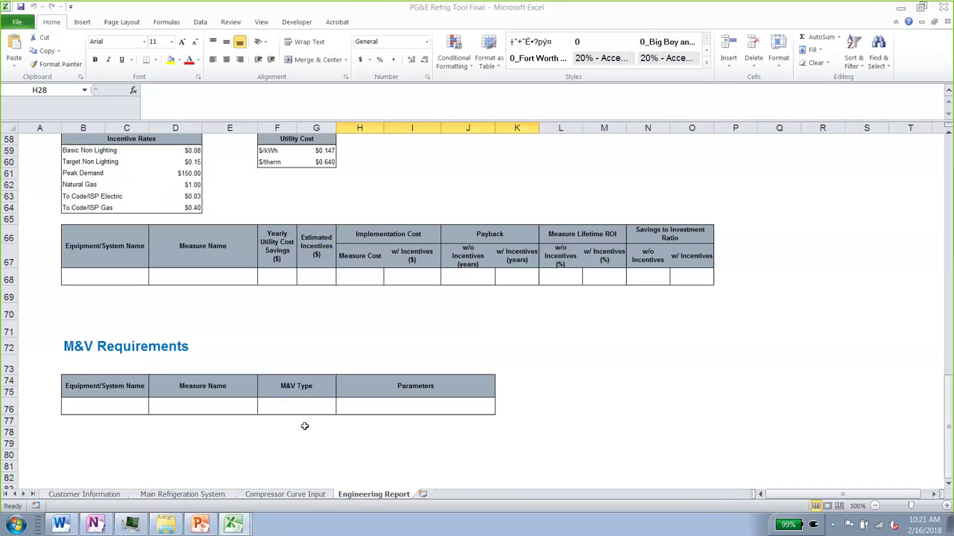
pyautogui.scroll(2, 304, 427)
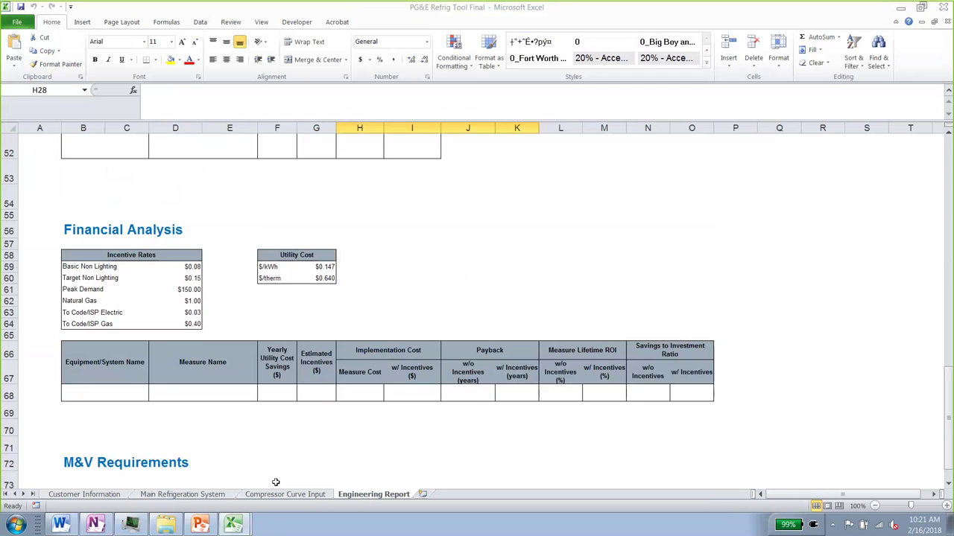
# Return to the Main Refrigeration System sheet and check the available Data Type options
pyautogui.click(182, 494)
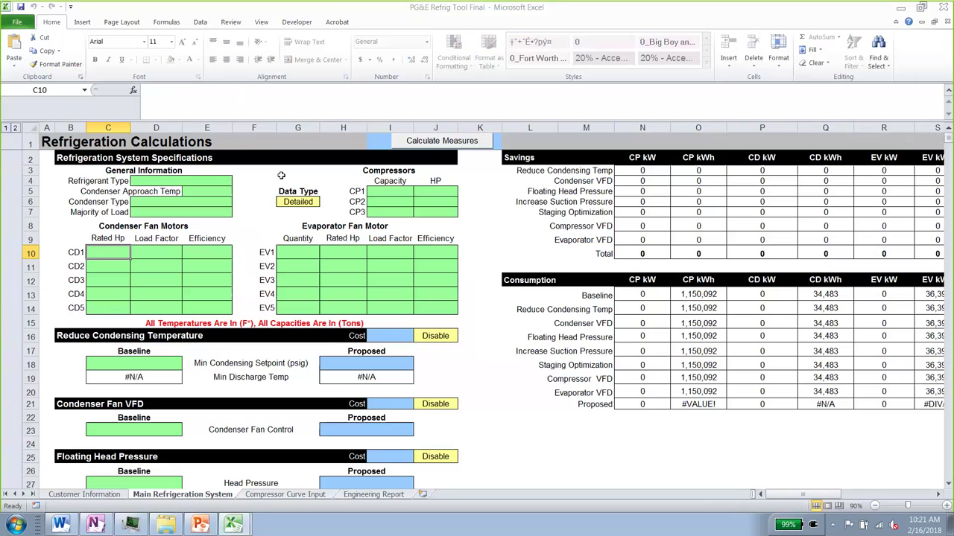
pyautogui.click(309, 202)
pyautogui.click(324, 204)
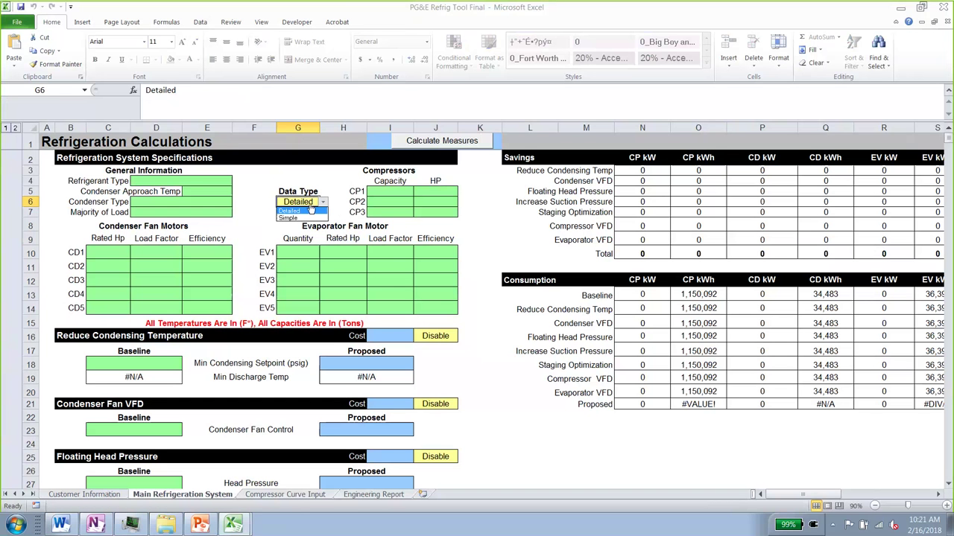
pyautogui.click(470, 237)
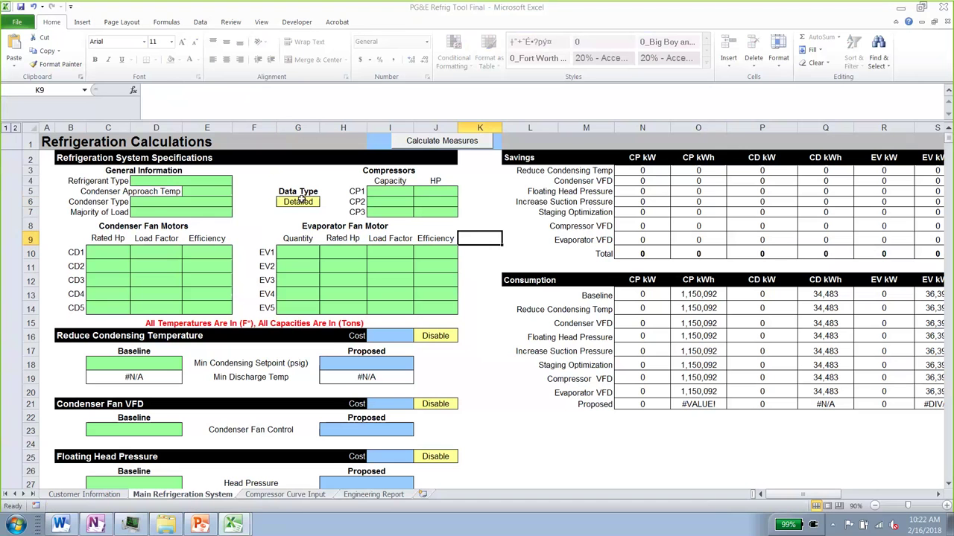
# Set the refrigerant type to Ammonia and the condenser approach temperature to 12 in the general information
pyautogui.click(220, 181)
pyautogui.click(236, 181)
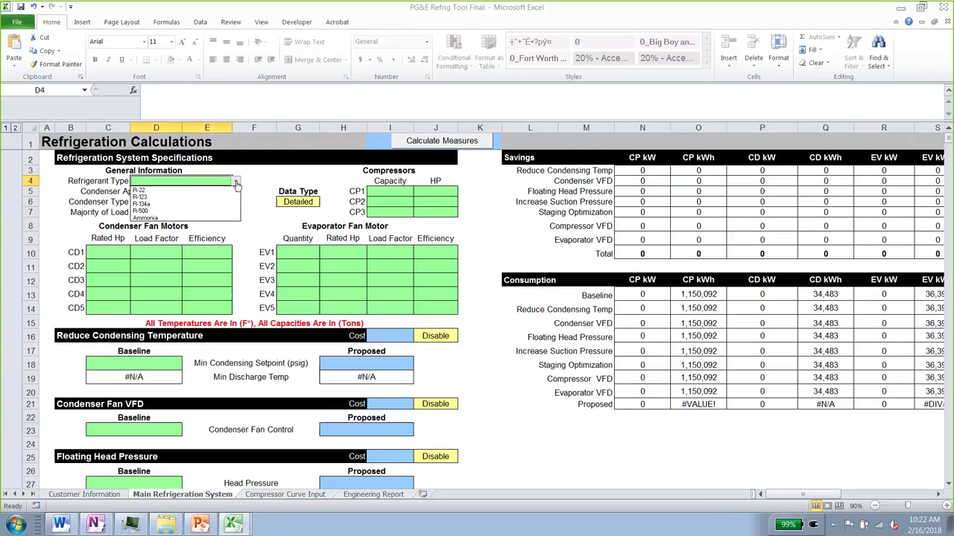
pyautogui.click(201, 218)
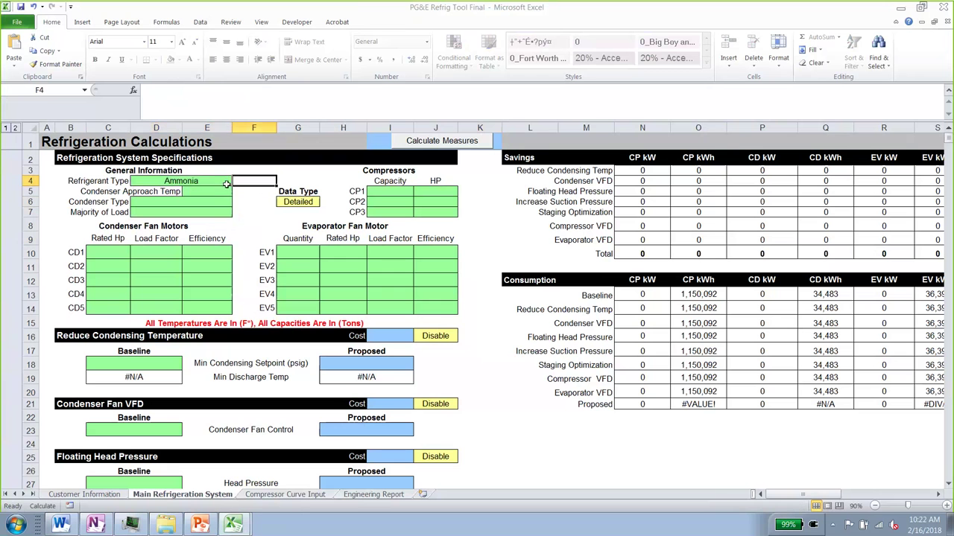
pyautogui.click(217, 192)
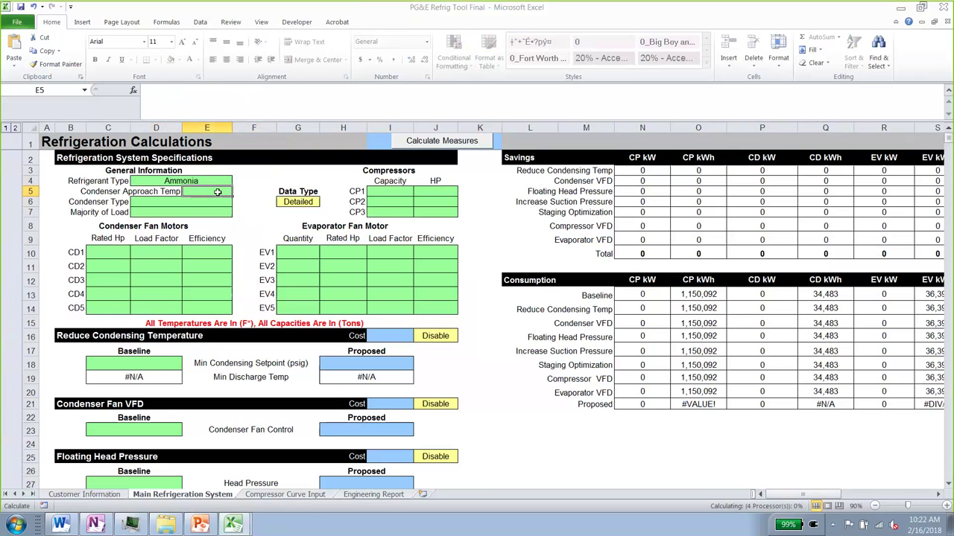
pyautogui.write('12')
# Set the condenser type to Evaporative and the majority of load to Weather Load
pyautogui.click(209, 206)
pyautogui.click(235, 202)
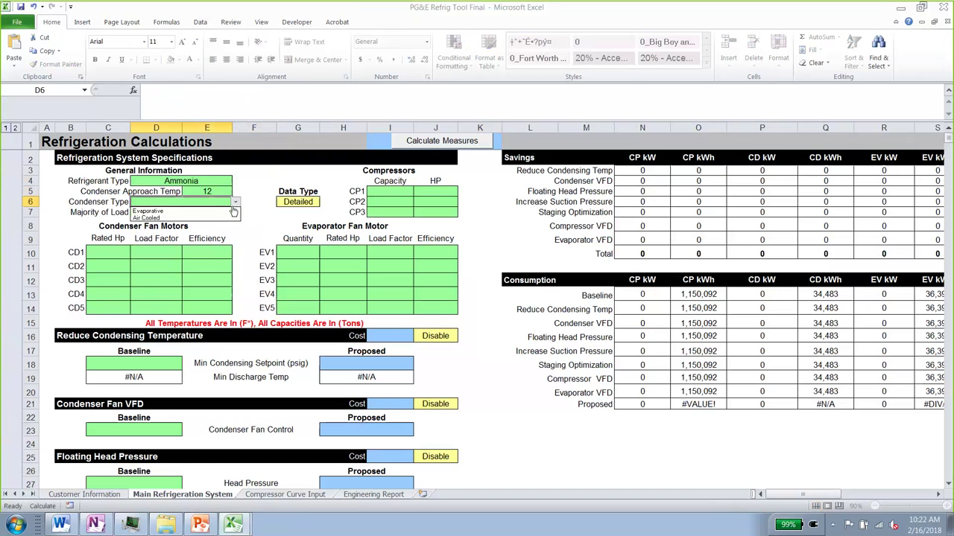
pyautogui.click(222, 211)
pyautogui.click(213, 215)
pyautogui.click(235, 212)
pyautogui.click(201, 226)
pyautogui.click(261, 214)
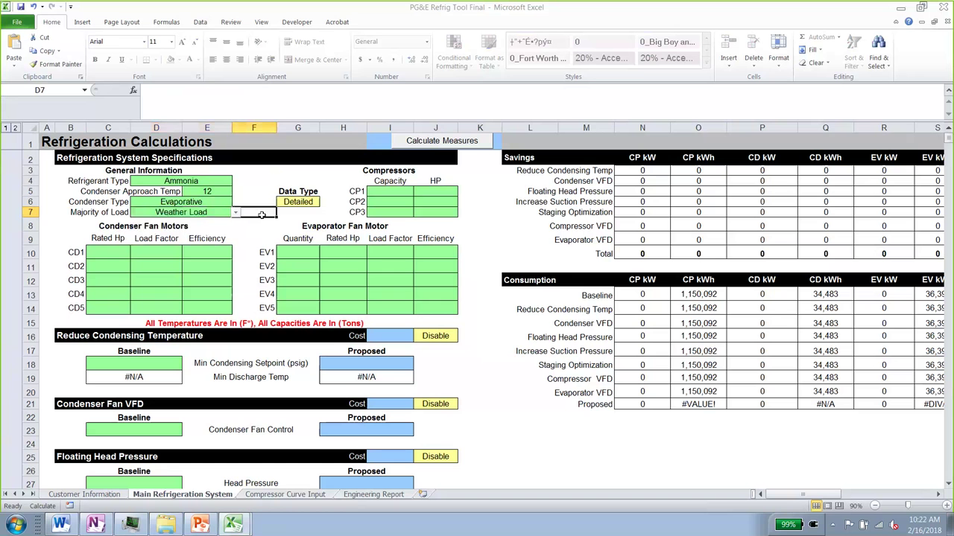
pyautogui.click(298, 205)
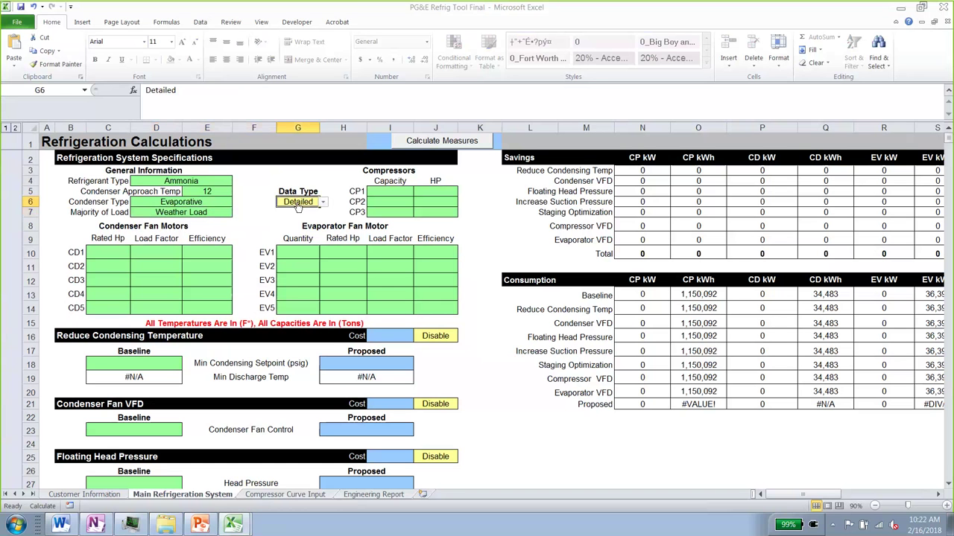
pyautogui.click(190, 214)
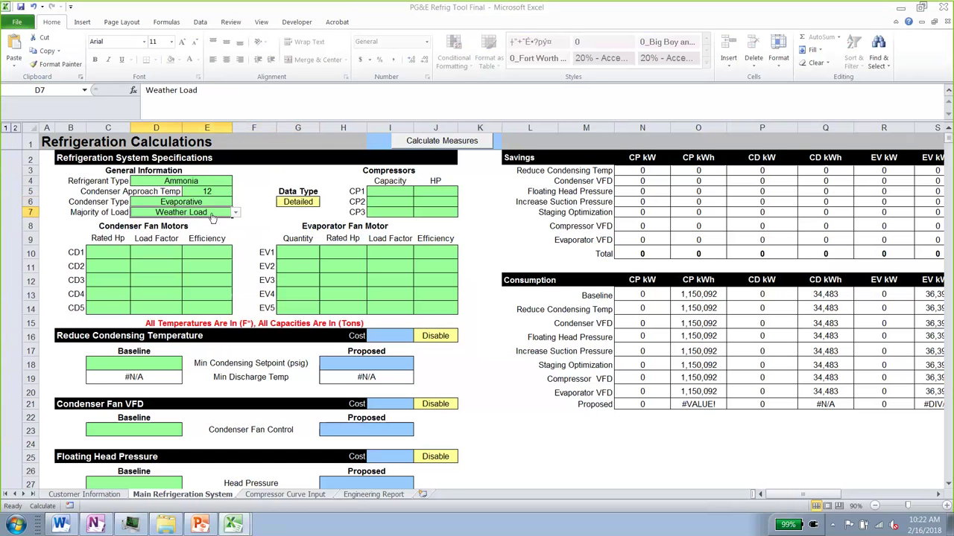
pyautogui.click(252, 223)
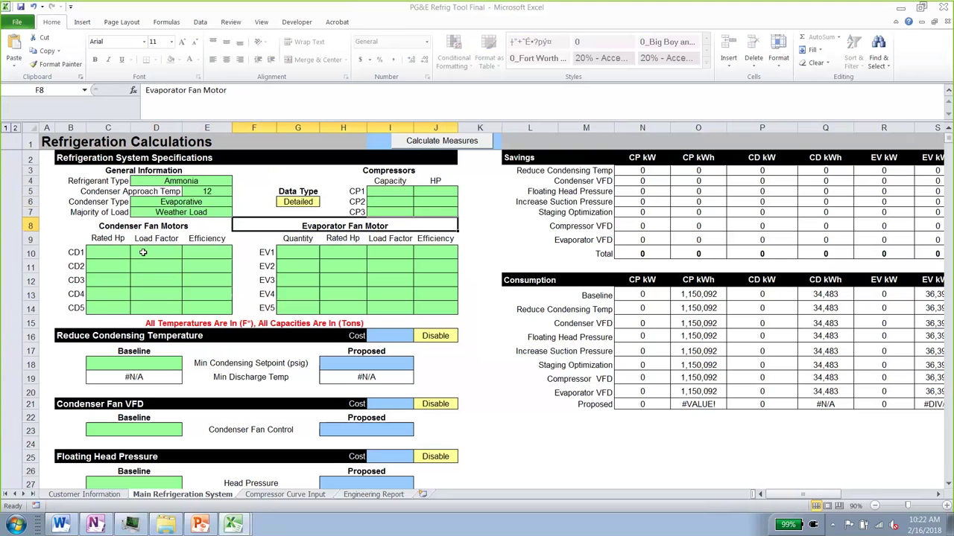
# Enter compressor capacities of 250 tons for CP1, 200 tons for CP2 and 250 tons for CP3
pyautogui.click(383, 191)
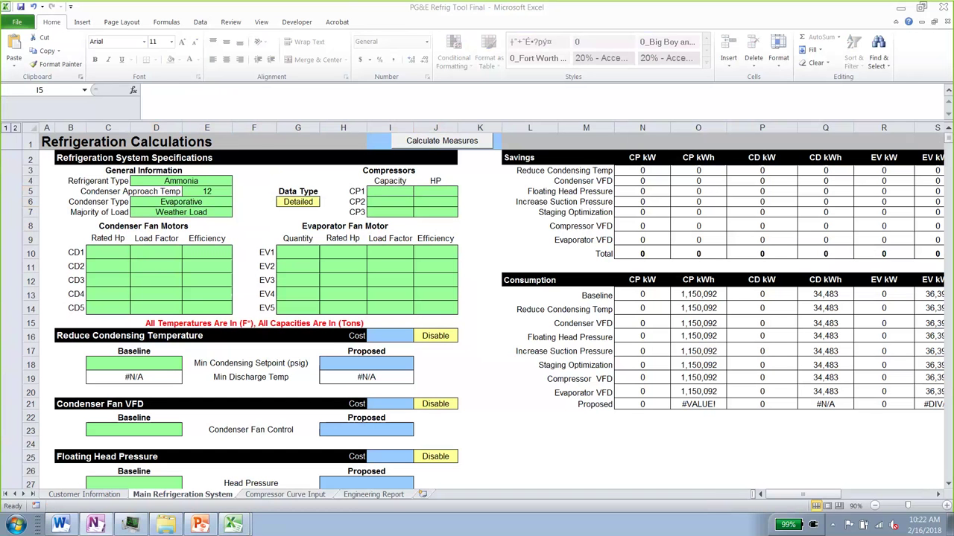
pyautogui.click(377, 191)
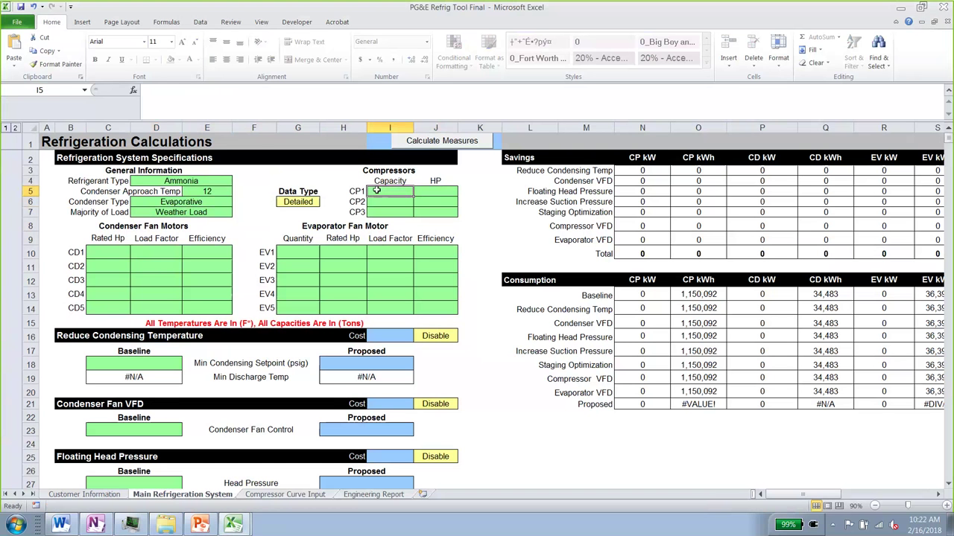
pyautogui.write('250')
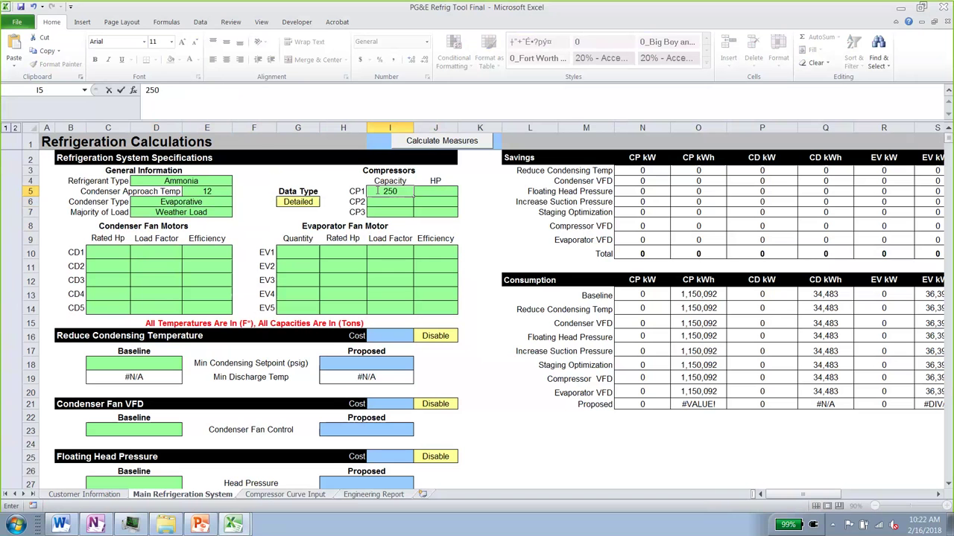
pyautogui.click(380, 200)
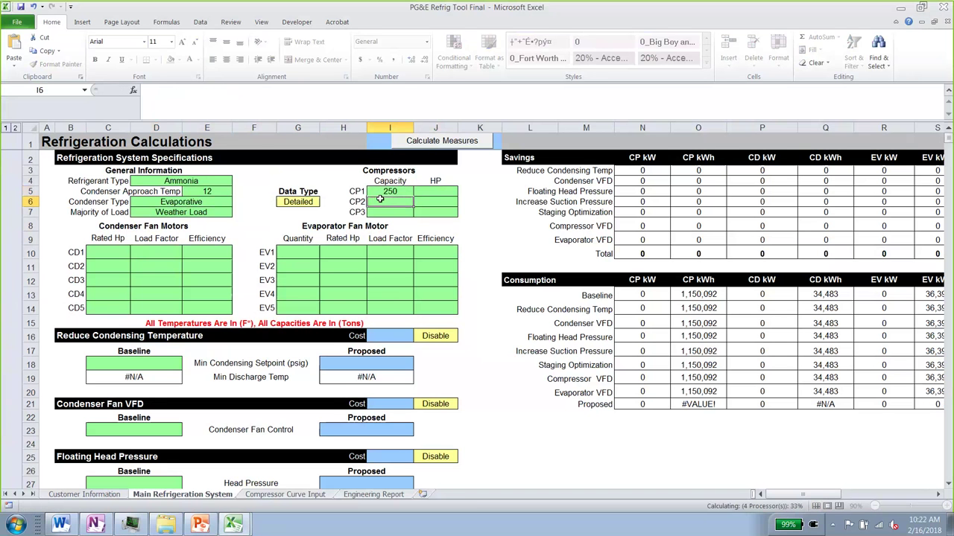
pyautogui.write('200')
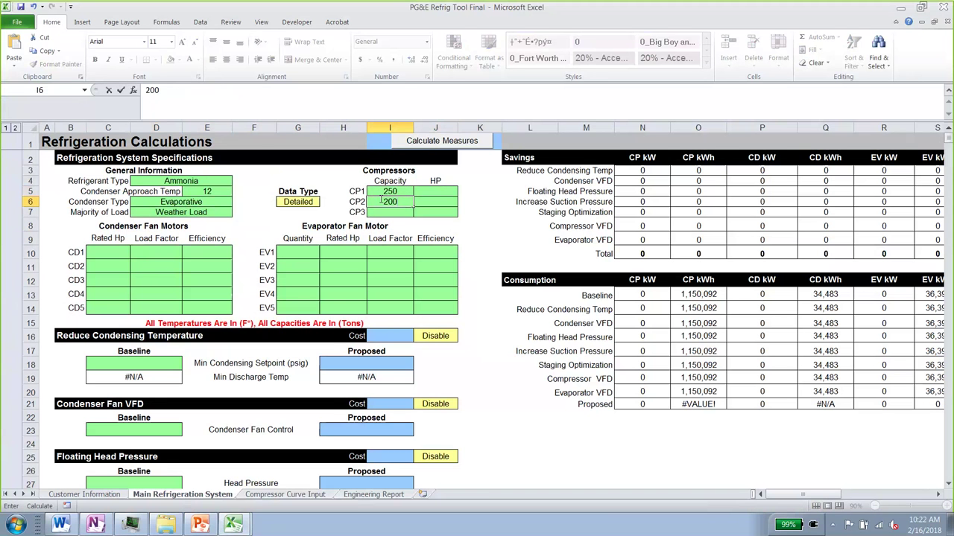
pyautogui.click(394, 213)
pyautogui.write('250')
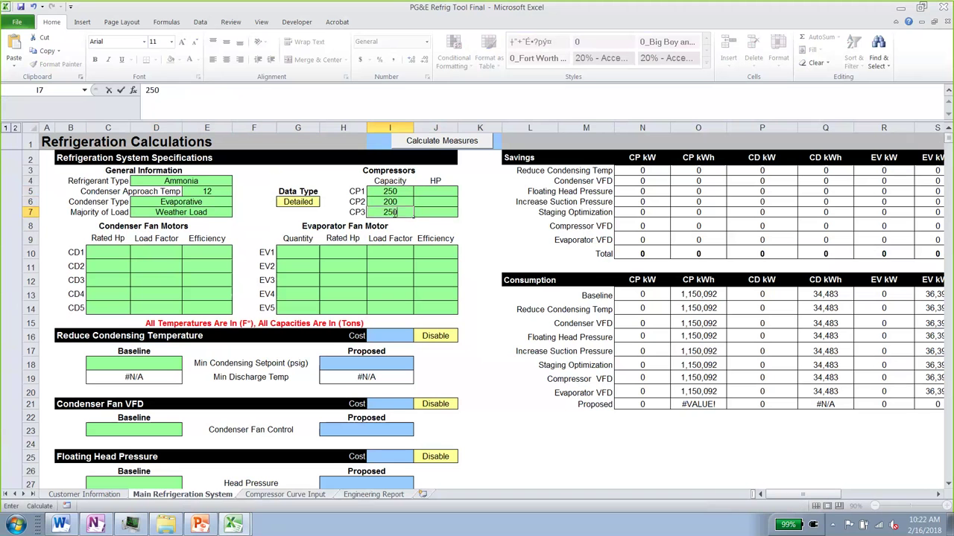
pyautogui.press('Tab')
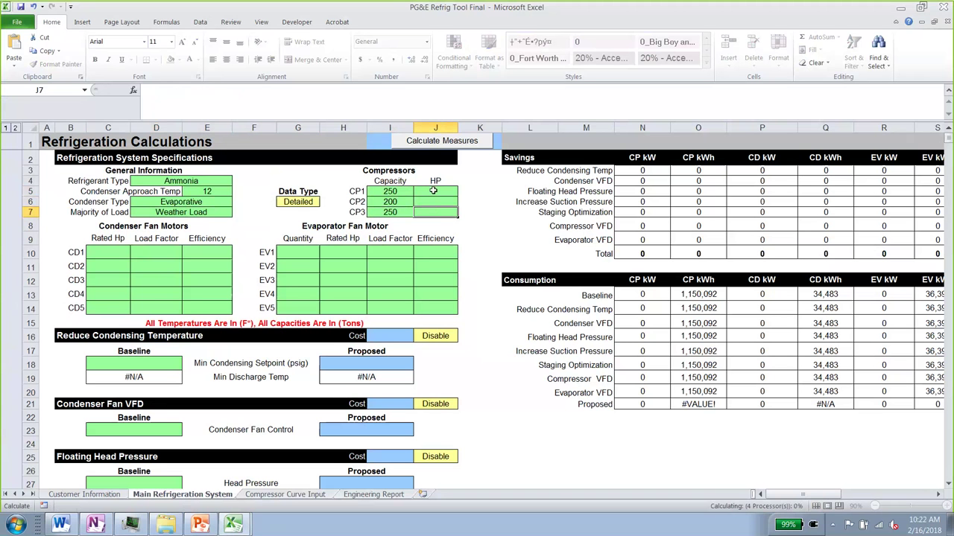
# Enter compressor horsepower ratings of 400 for CP1, 300 for CP2 and 400 for CP3
pyautogui.click(433, 190)
pyautogui.write('400')
pyautogui.click(428, 202)
pyautogui.write('300')
pyautogui.click(429, 212)
pyautogui.write('400')
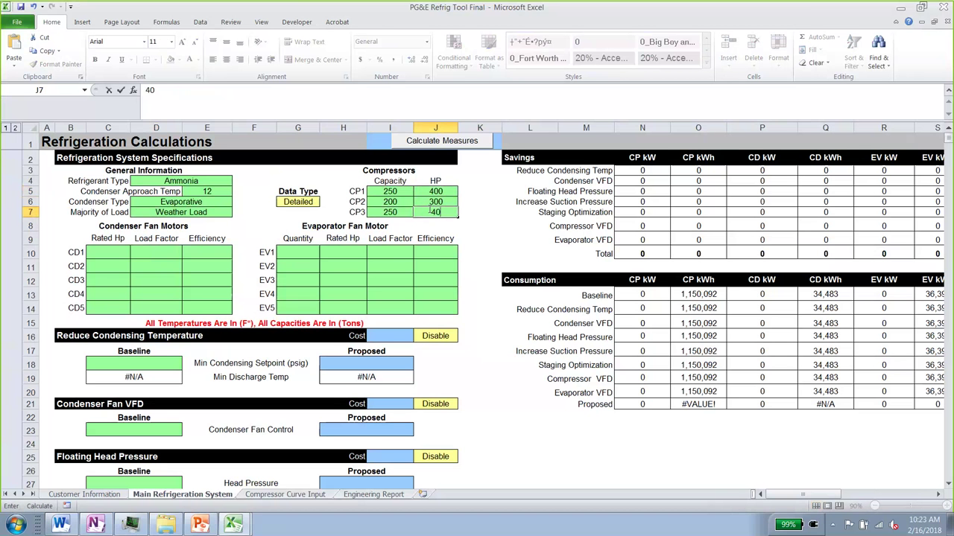
pyautogui.click(105, 226)
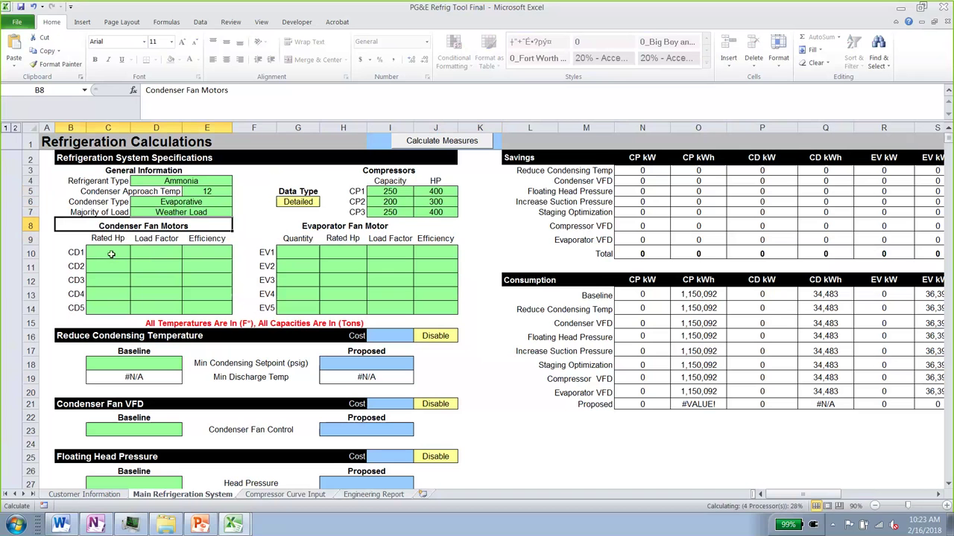
# Enter condenser fan motor CD1 with a rated horsepower of 5, an 80% load factor and 90% efficiency
pyautogui.click(111, 254)
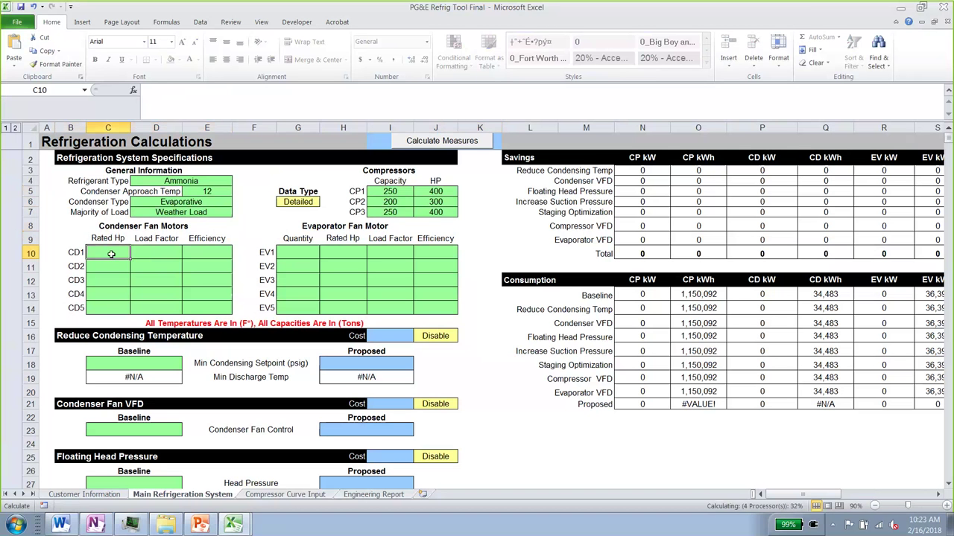
pyautogui.write('5')
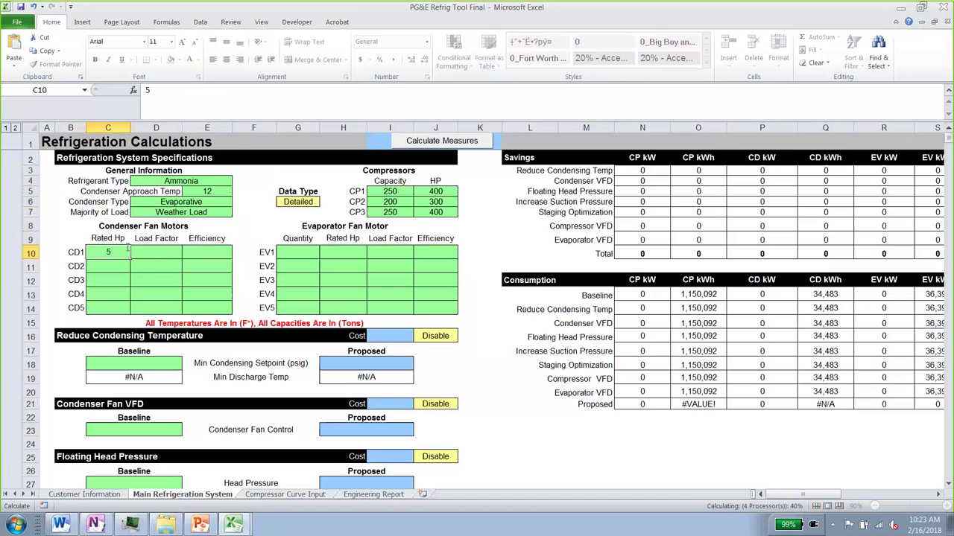
pyautogui.click(138, 255)
pyautogui.write('80%')
pyautogui.click(200, 253)
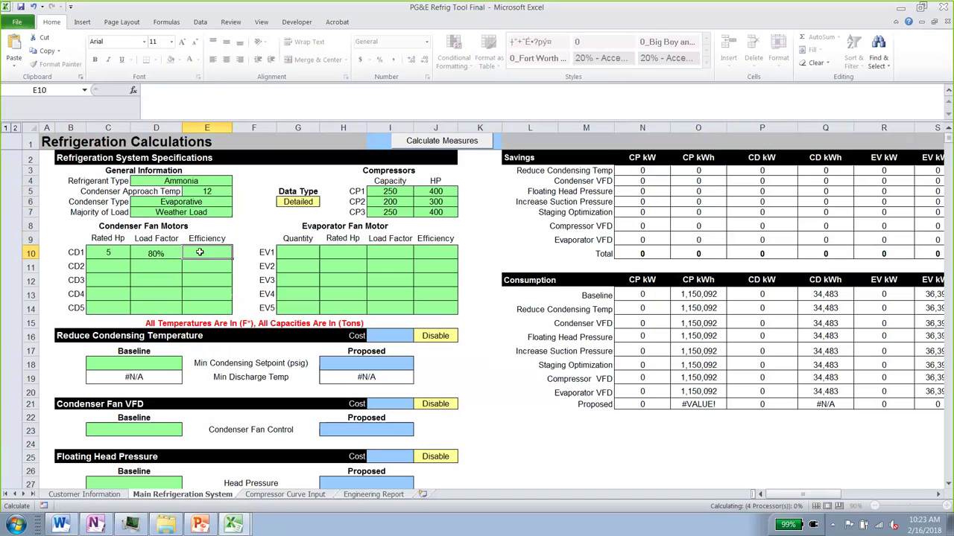
pyautogui.write('90%')
# Enter condenser fan motor CD2 with a rated horsepower of 5, an 80% load factor and 90% efficiency
pyautogui.click(117, 263)
pyautogui.write('5')
pyautogui.click(156, 266)
pyautogui.write('80%')
pyautogui.click(189, 266)
pyautogui.write('90%')
pyautogui.click(231, 268)
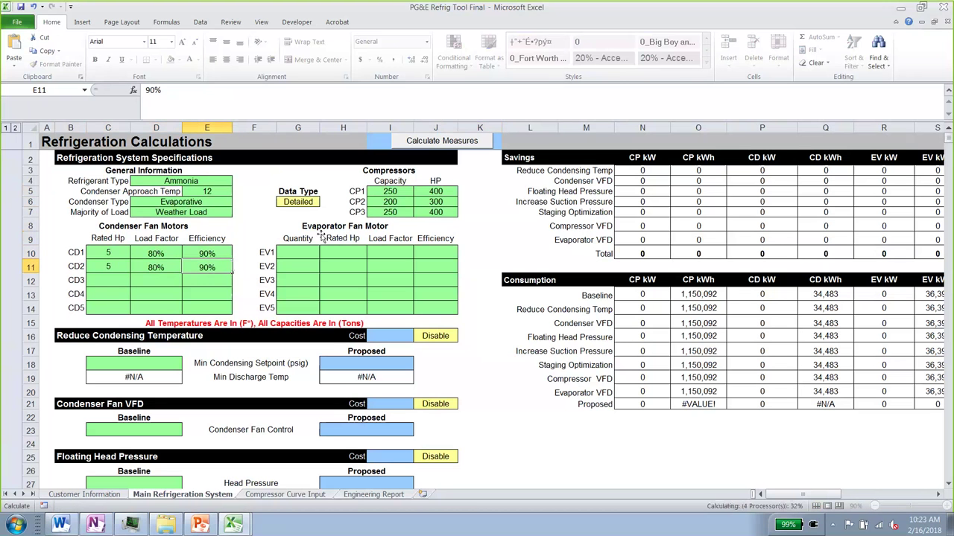
pyautogui.click(231, 268)
pyautogui.click(478, 294)
pyautogui.click(477, 307)
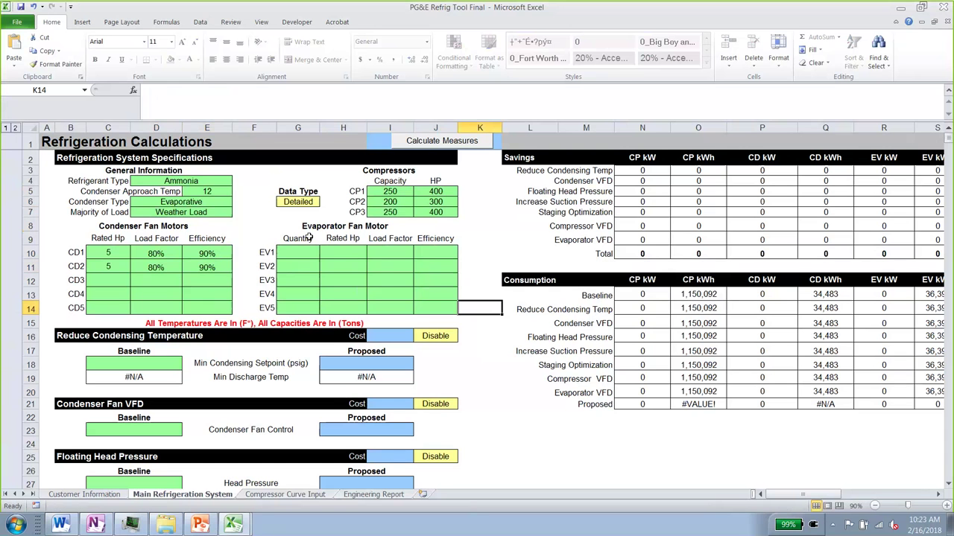
# For the evaporator fan motors, enter quantity 5 for EV1 and EV2, rated horsepower 5 and 6 respectively, and an 80% load factor for EV1
pyautogui.click(350, 257)
pyautogui.write('5')
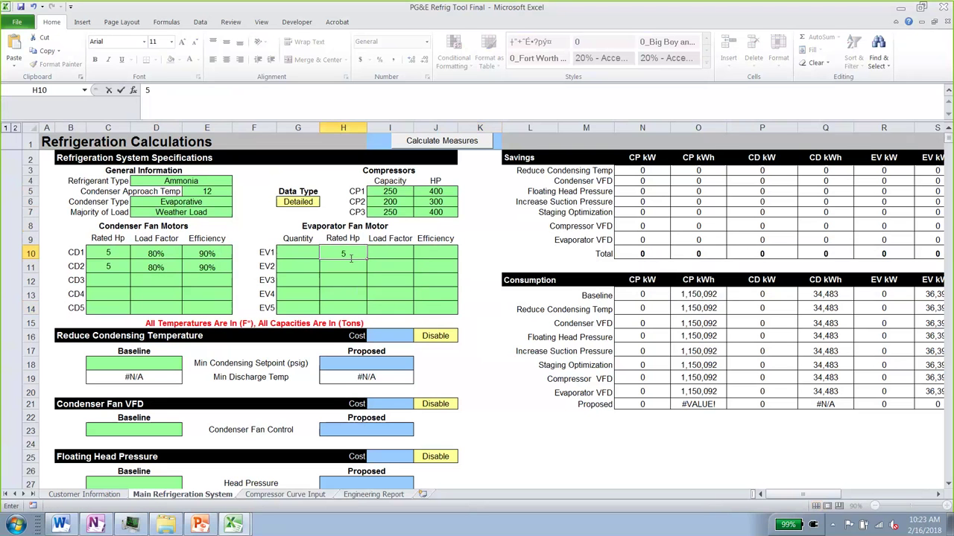
pyautogui.press('Return')
pyautogui.write('6')
pyautogui.click(288, 252)
pyautogui.write('5')
pyautogui.press('Return')
pyautogui.write('5')
pyautogui.click(388, 253)
pyautogui.write('80%')
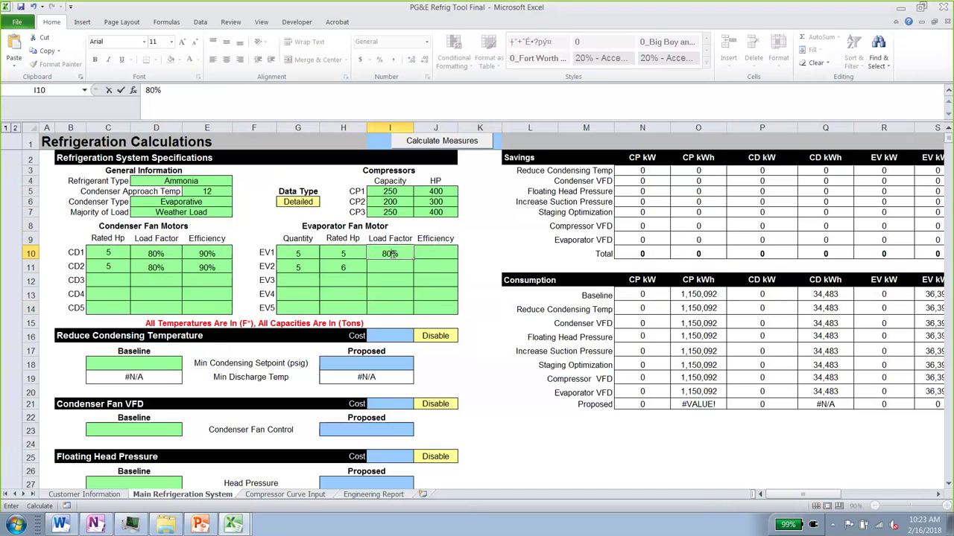
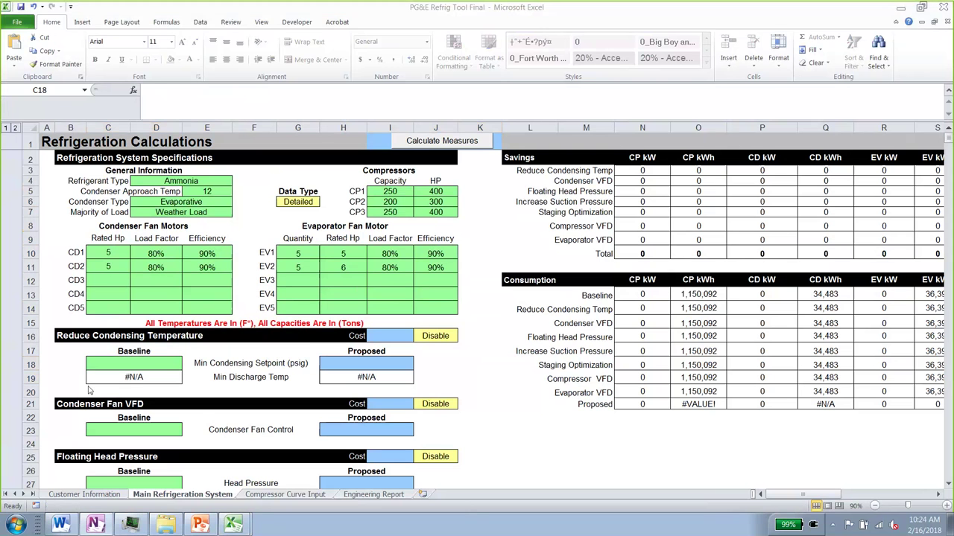
# Set the baseline minimum condensing setpoint to 125 psig and the baseline condenser fan control to VSD
pyautogui.write('125')
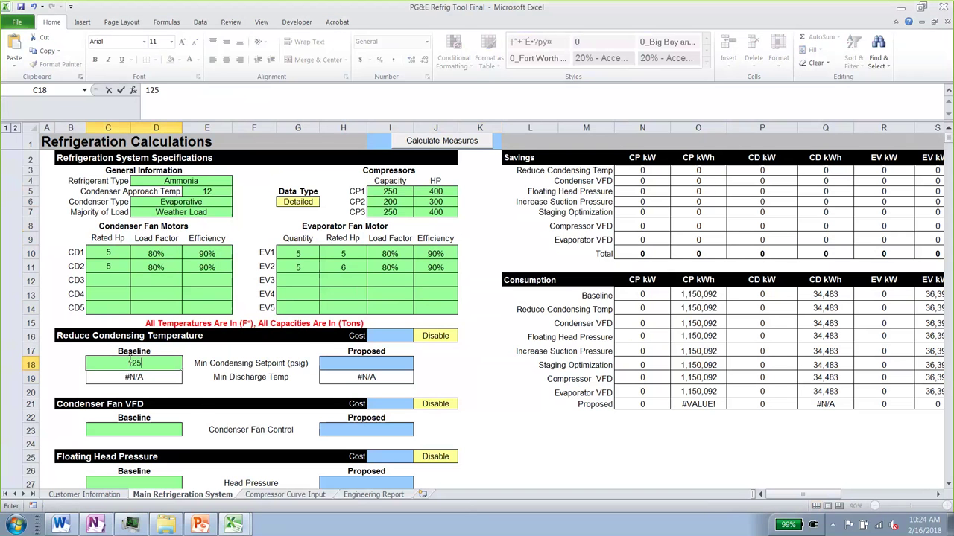
pyautogui.click(162, 430)
pyautogui.click(184, 432)
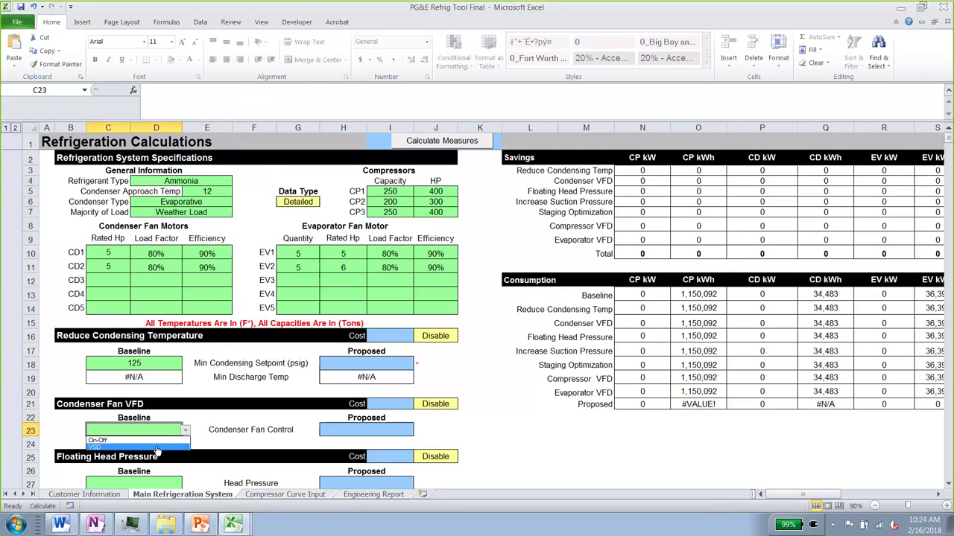
pyautogui.click(112, 442)
pyautogui.click(214, 430)
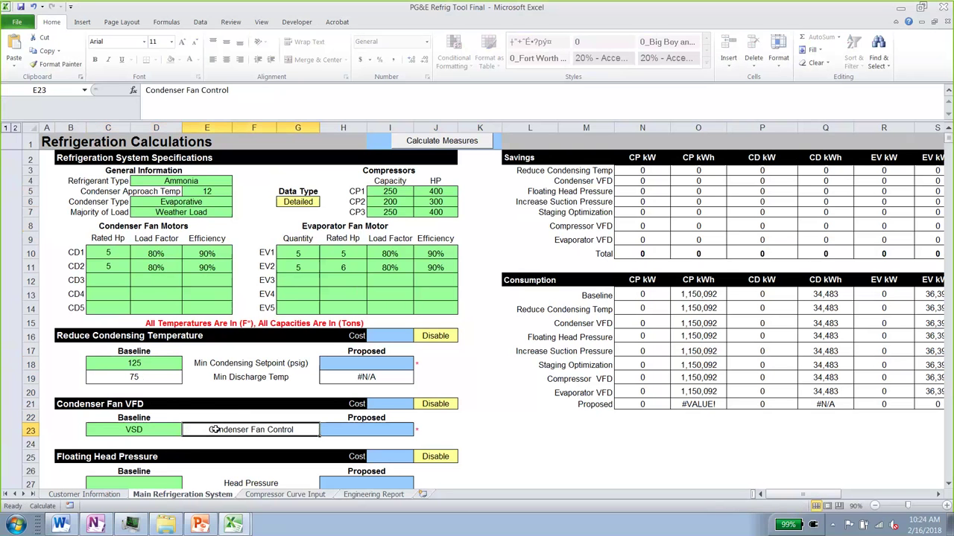
# Set the baseline head pressure to Fixed in the Floating Head Pressure section
pyautogui.scroll(-2, 213, 429)
pyautogui.click(158, 416)
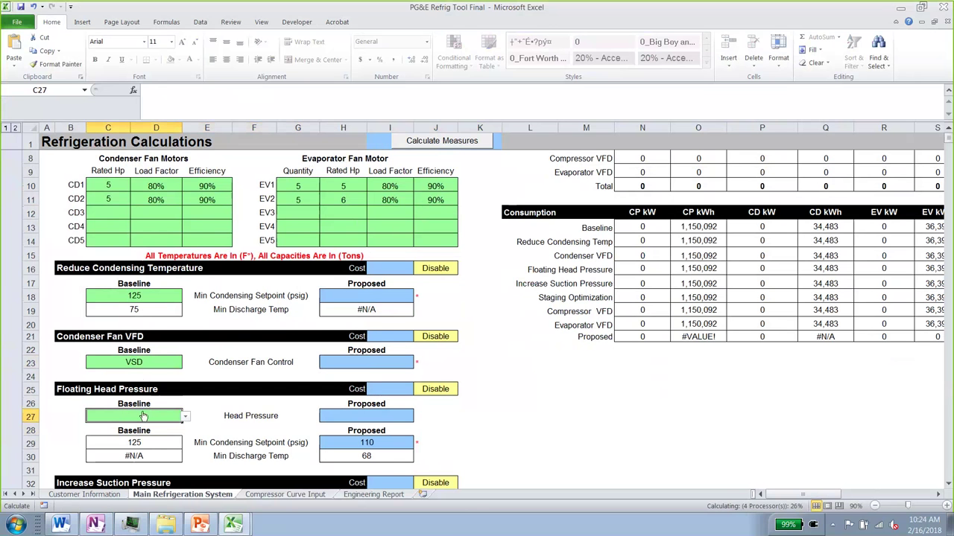
pyautogui.click(185, 418)
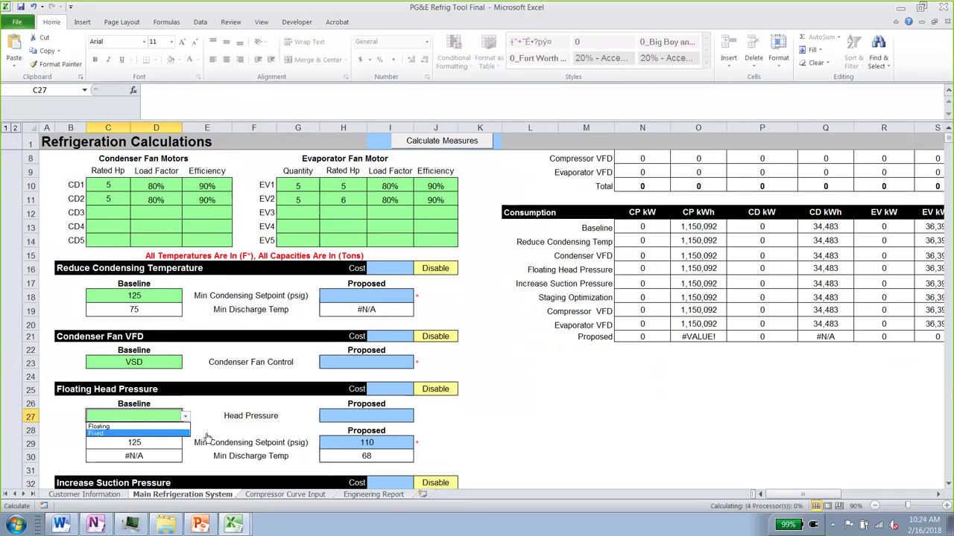
pyautogui.click(176, 434)
pyautogui.click(206, 432)
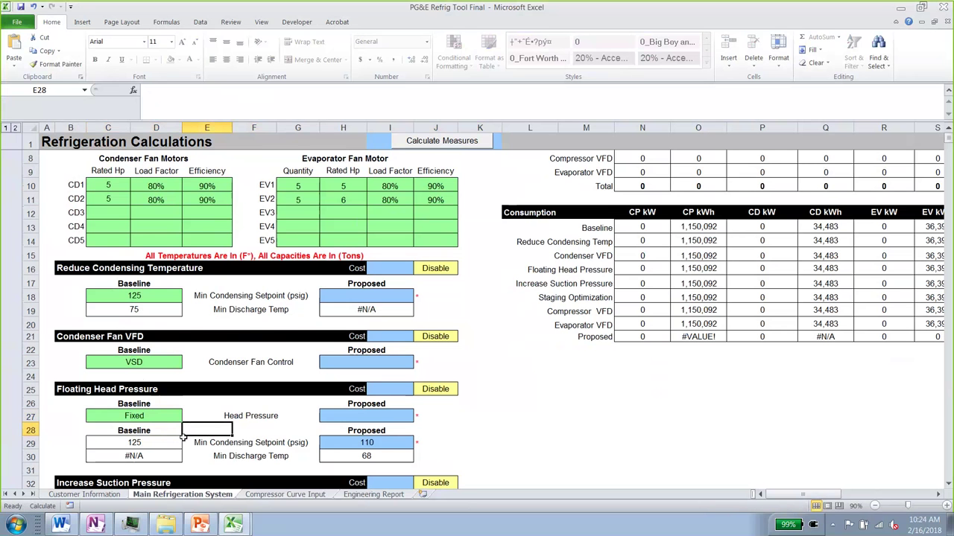
# Enter a baseline average suction pressure of 40 psig in the Increase Suction Pressure section
pyautogui.scroll(-5, 193, 436)
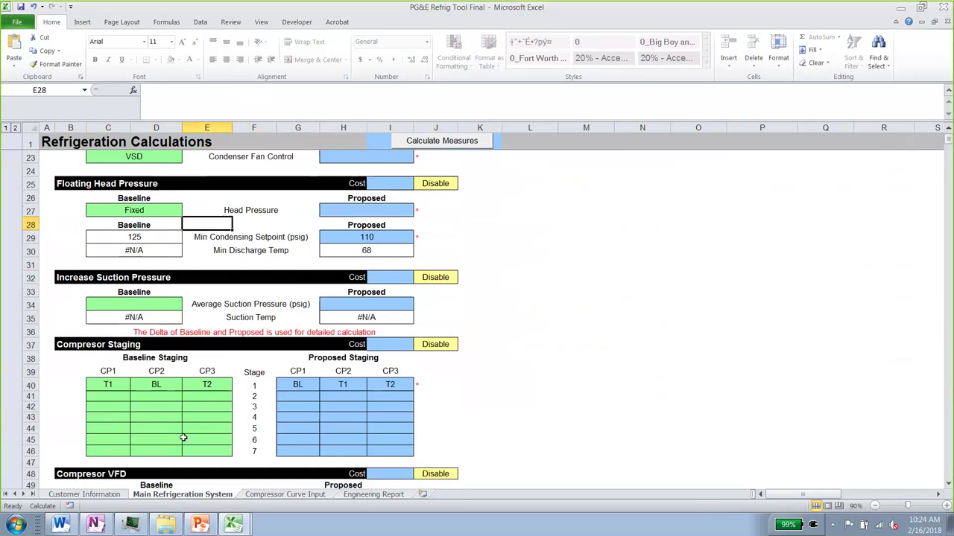
pyautogui.scroll(-2, 182, 438)
pyautogui.click(127, 228)
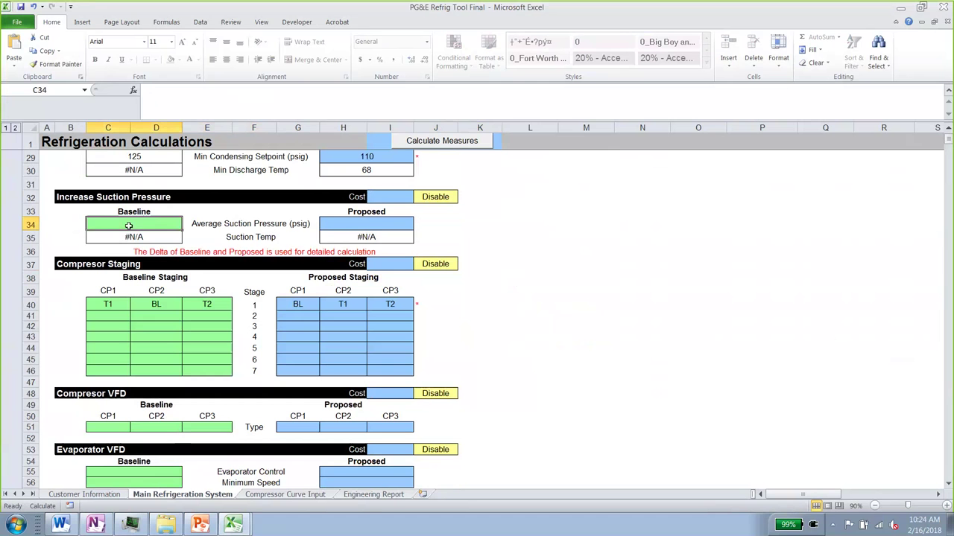
pyautogui.write('40')
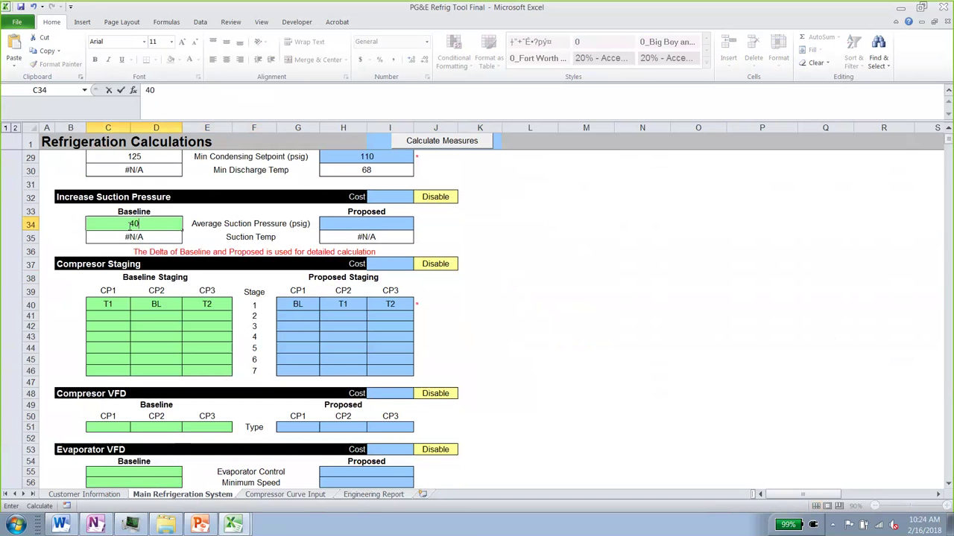
pyautogui.click(205, 234)
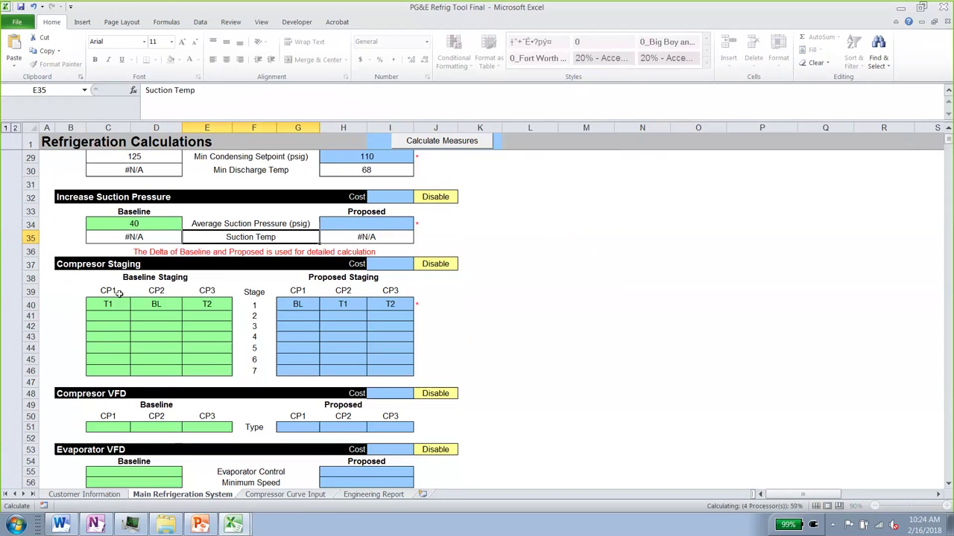
# Review the stage 1 baseline staging entries for compressors CP1, CP2 and CP3
pyautogui.click(121, 307)
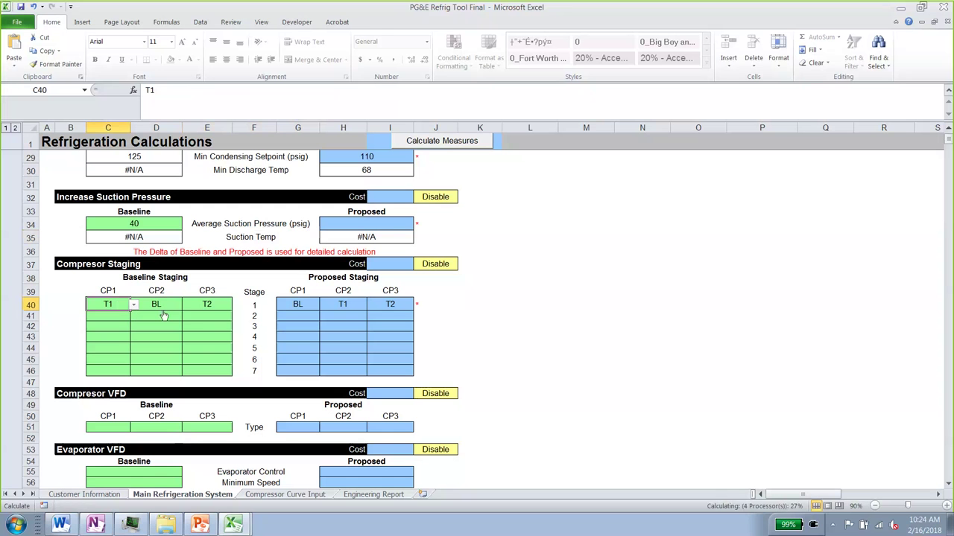
pyautogui.click(160, 305)
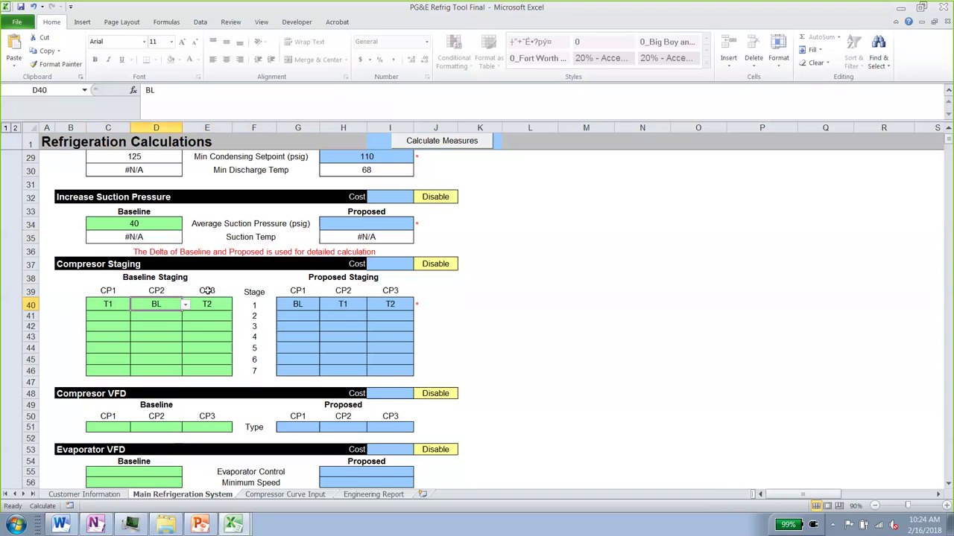
pyautogui.click(213, 307)
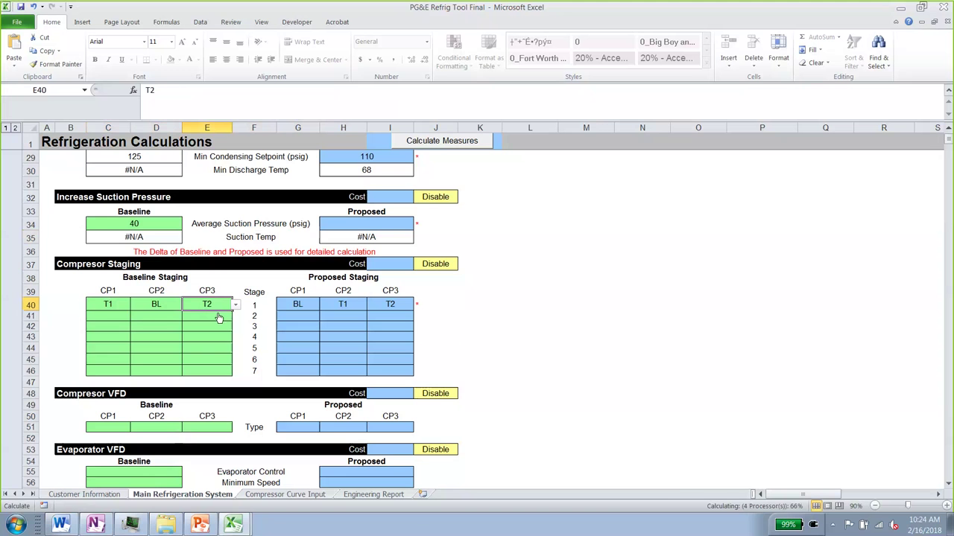
# Set the baseline compressor types in the compressor VFD section to Screw for CP1, VFD for CP2 and Screw for CP3
pyautogui.scroll(-2, 218, 318)
pyautogui.click(117, 344)
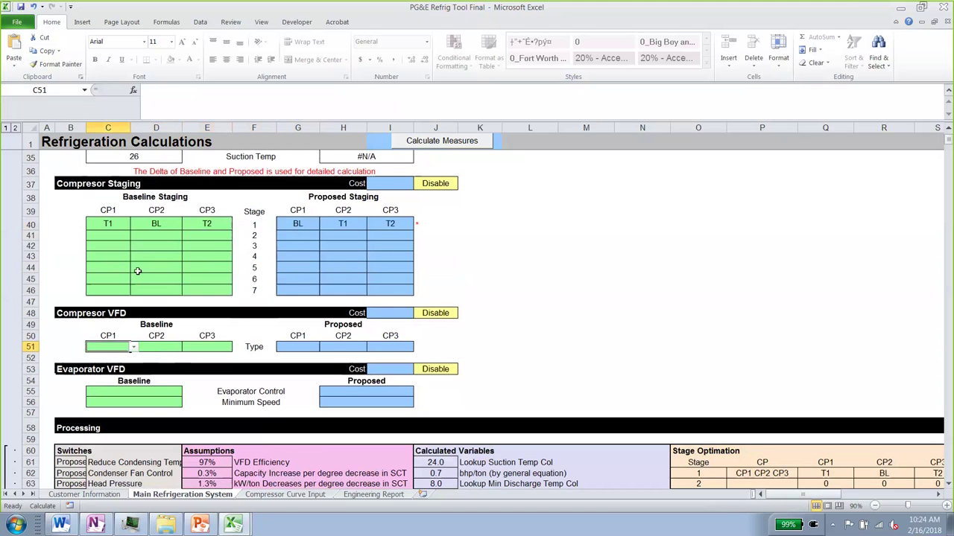
pyautogui.click(133, 348)
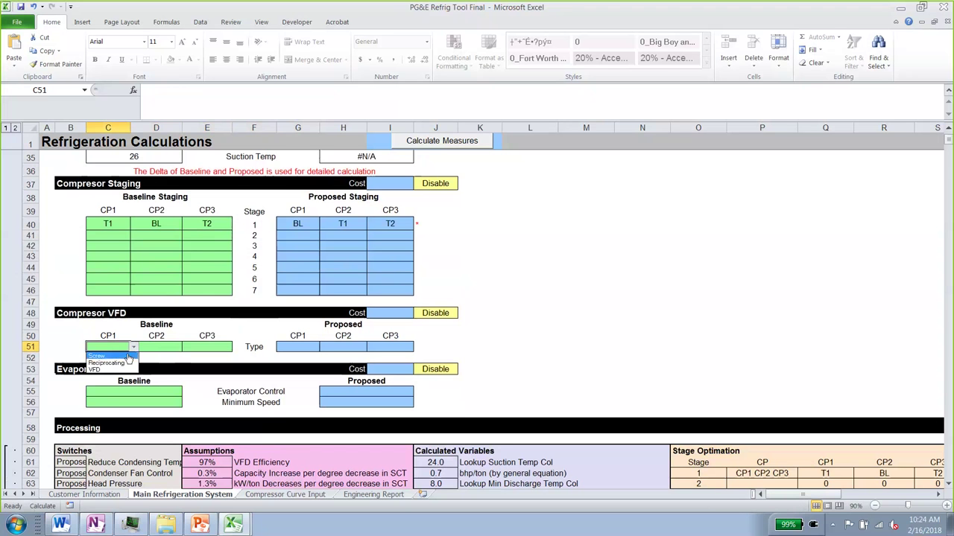
pyautogui.click(128, 356)
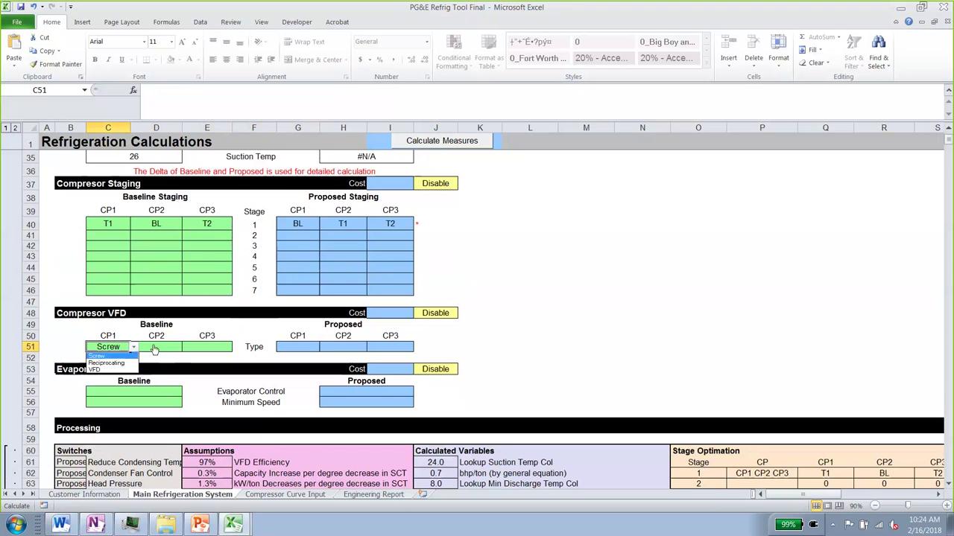
pyautogui.click(167, 347)
pyautogui.click(185, 347)
pyautogui.click(163, 370)
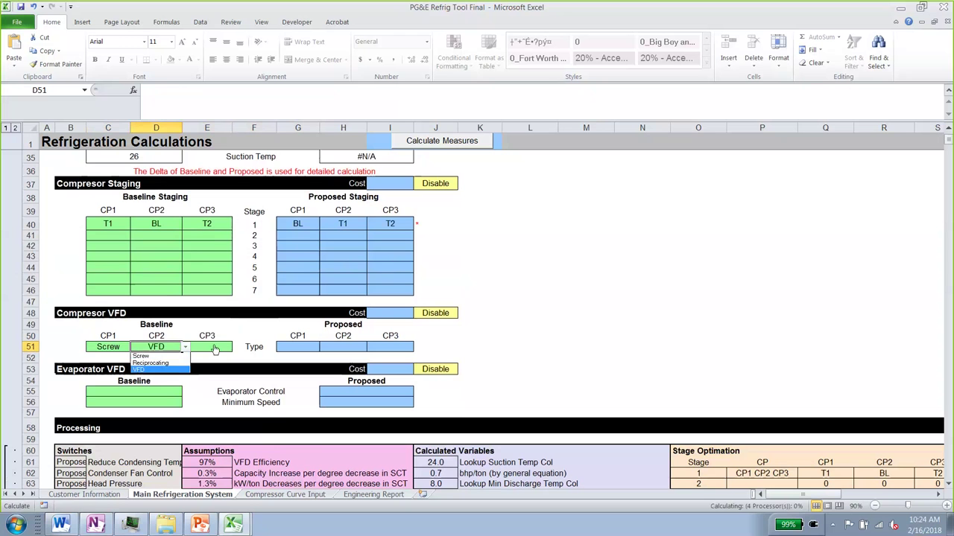
pyautogui.click(209, 347)
pyautogui.click(234, 348)
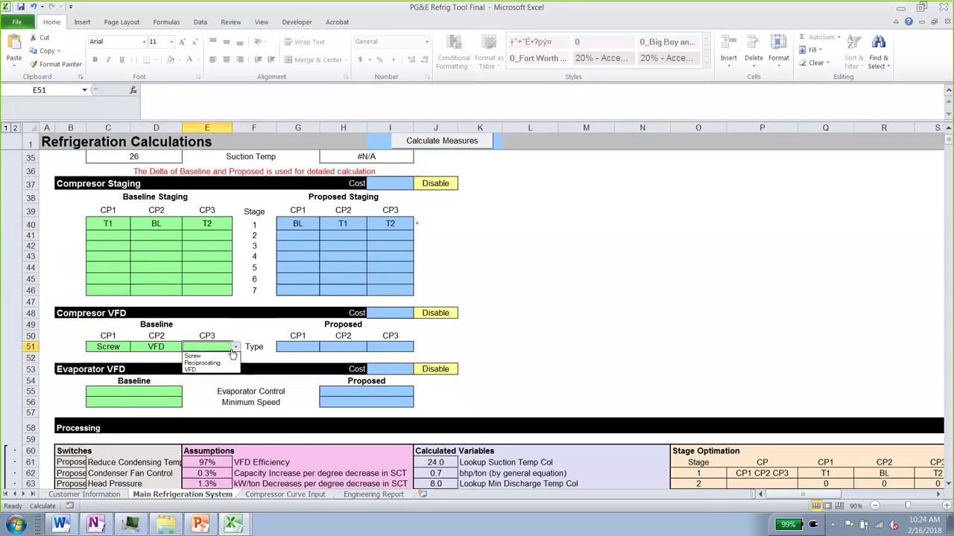
pyautogui.click(195, 356)
pyautogui.click(228, 325)
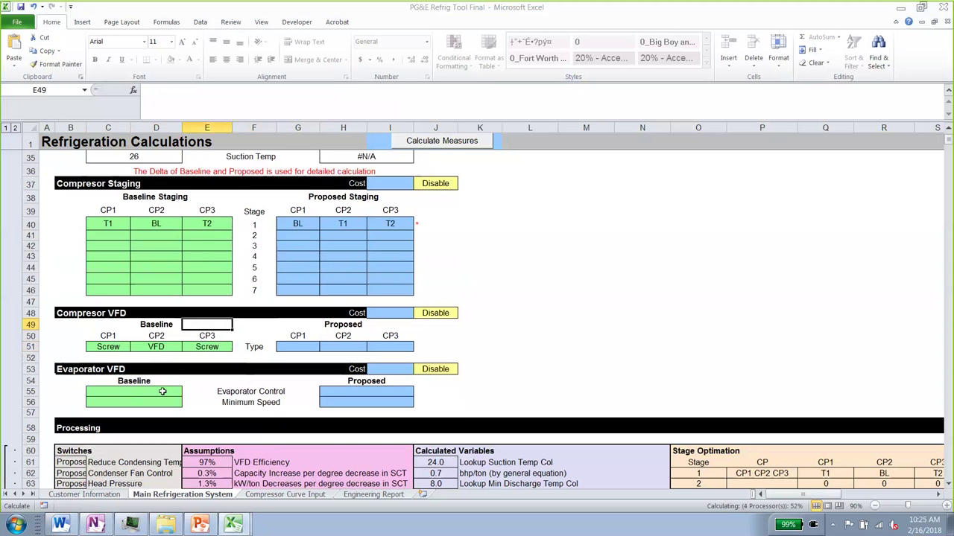
# Set the baseline evaporator control to On/Off and its minimum speed to 100%
pyautogui.click(162, 392)
pyautogui.click(185, 392)
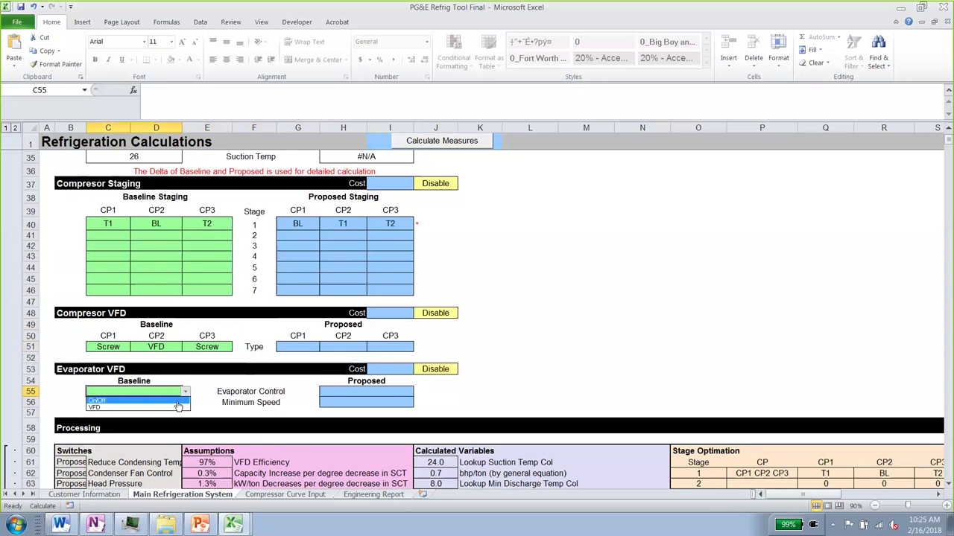
pyautogui.press('Return')
pyautogui.click(205, 391)
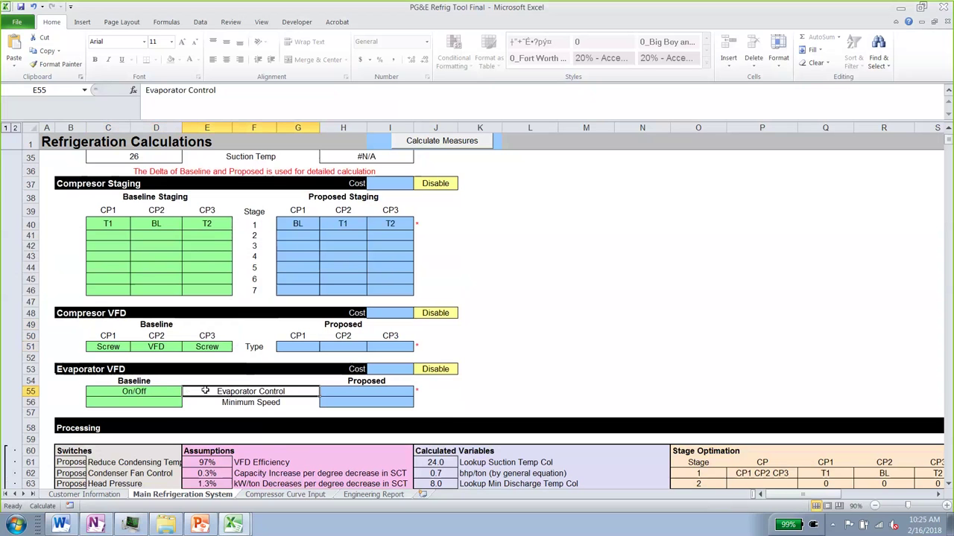
pyautogui.click(168, 400)
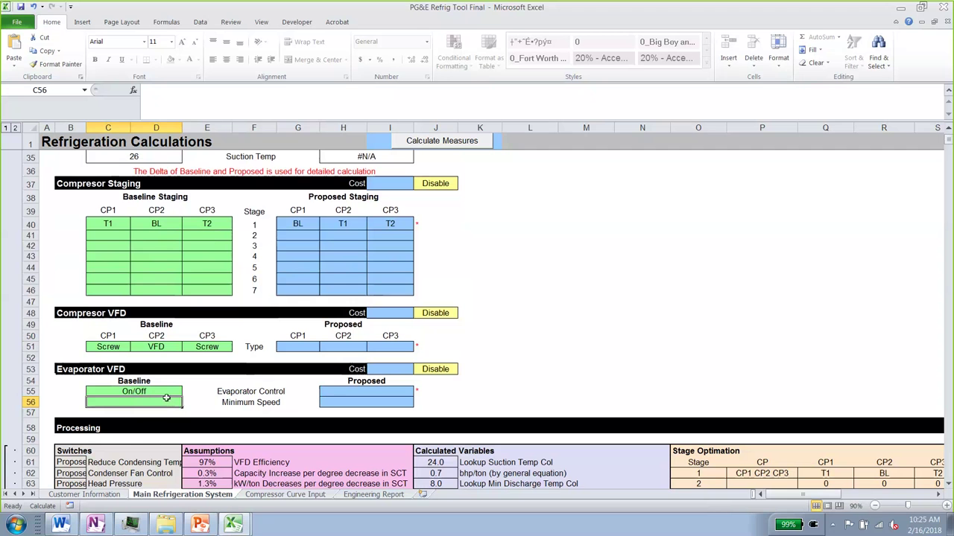
pyautogui.write('100%')
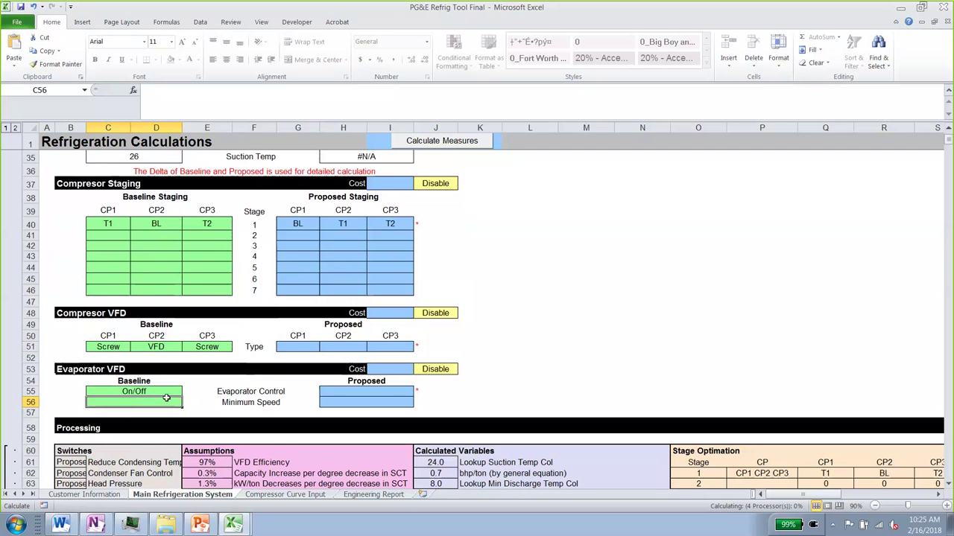
pyautogui.click(215, 401)
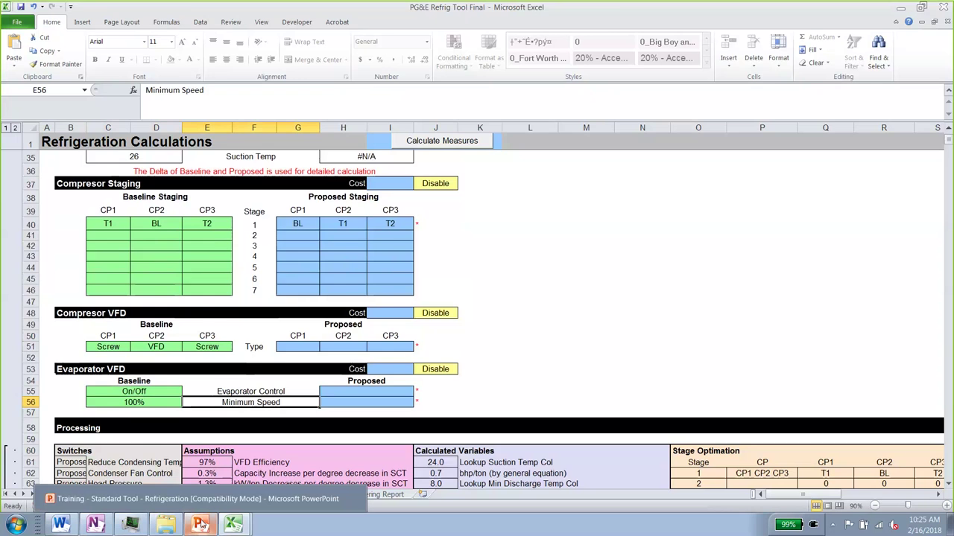
# Switch to the PowerPoint training presentation to review the measures listed in the Example 2 refrigerated warehouse description
pyautogui.click(200, 524)
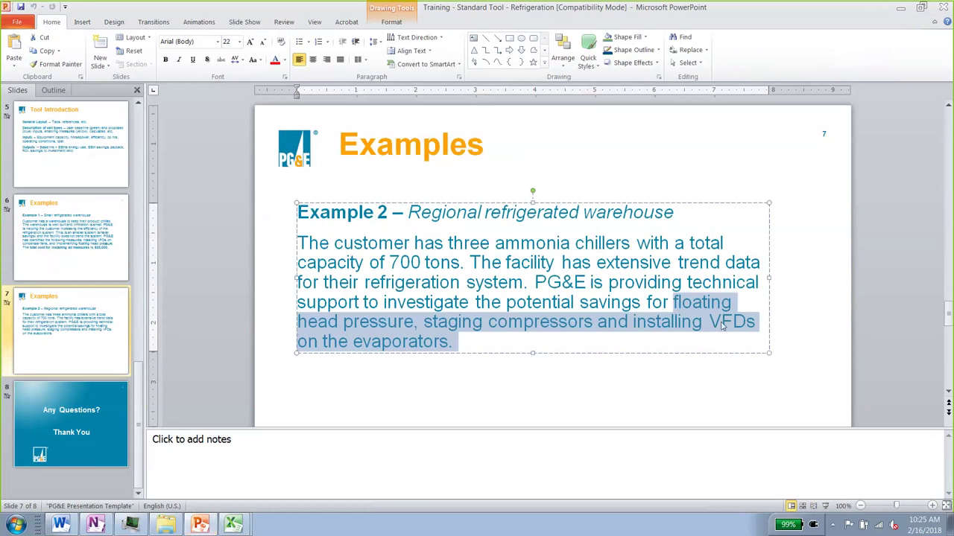
# Return to the PG&E Refrig Tool Final workbook and set Floating Head Pressure's cost to $15,000 and proposed head pressure to Floating
pyautogui.click(900, 7)
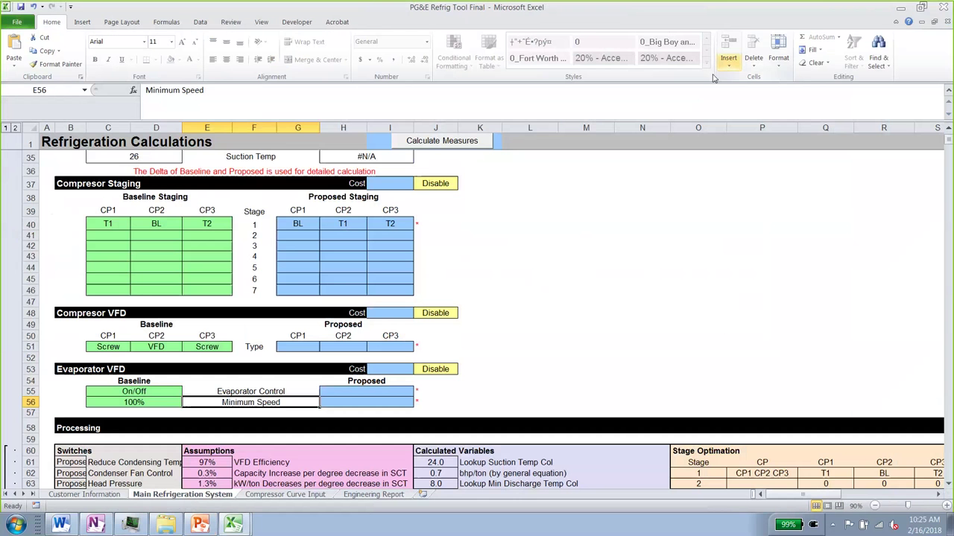
pyautogui.scroll(11, 529, 368)
pyautogui.scroll(-1, 531, 308)
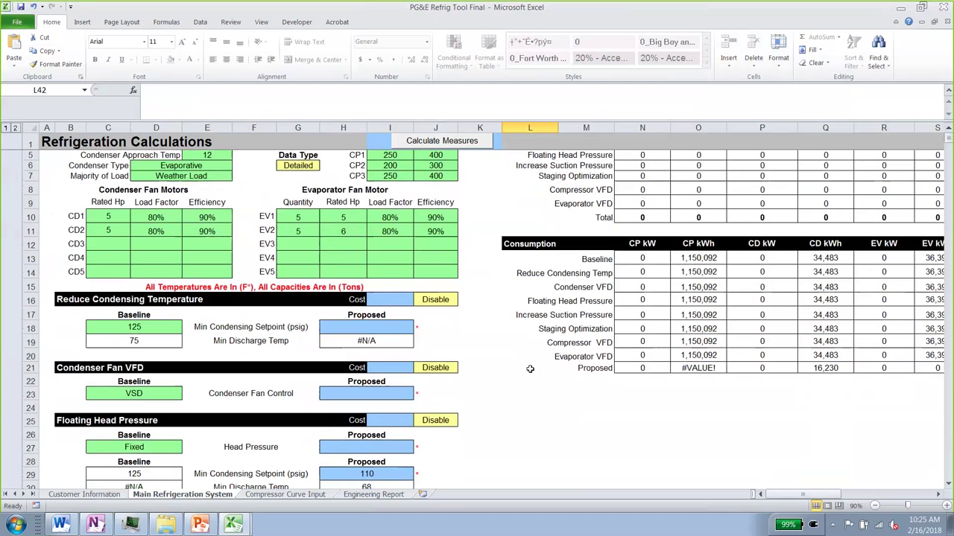
pyautogui.click(385, 421)
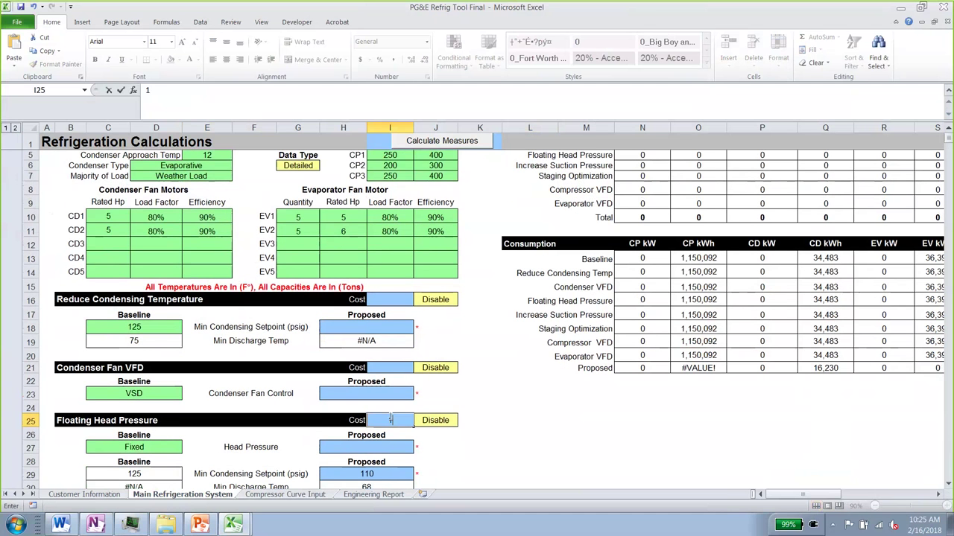
pyautogui.write('15000')
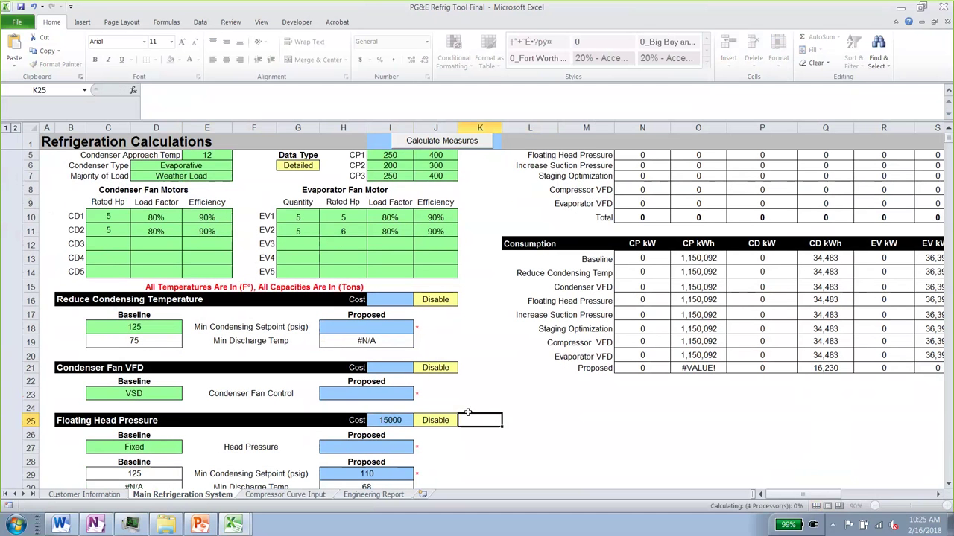
pyautogui.click(365, 445)
pyautogui.click(418, 448)
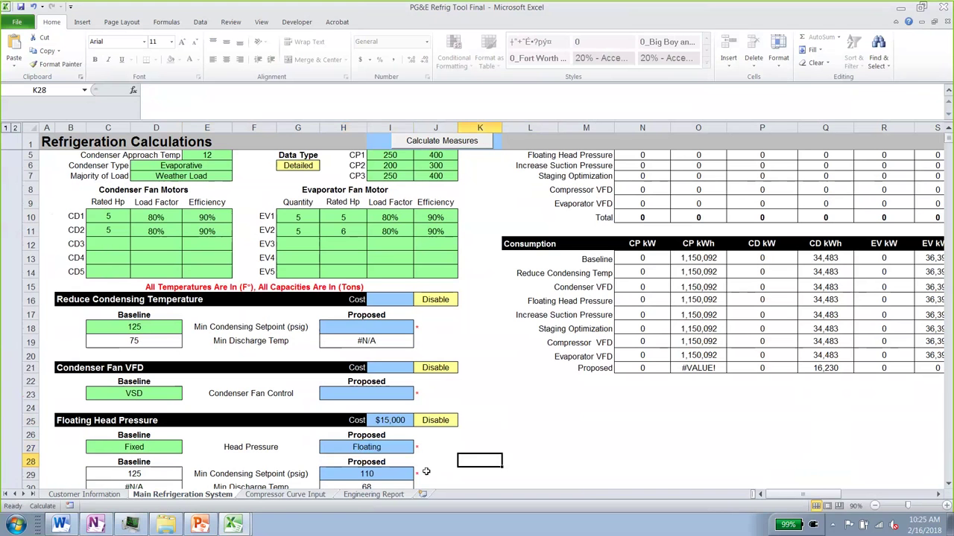
pyautogui.press('Return')
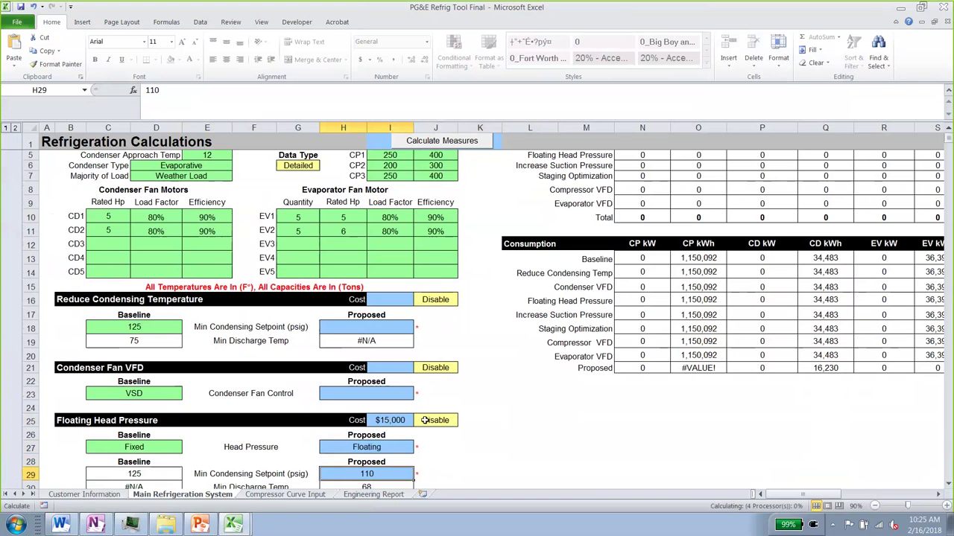
# Enable the Floating Head Pressure measure
pyautogui.click(436, 420)
pyautogui.click(462, 422)
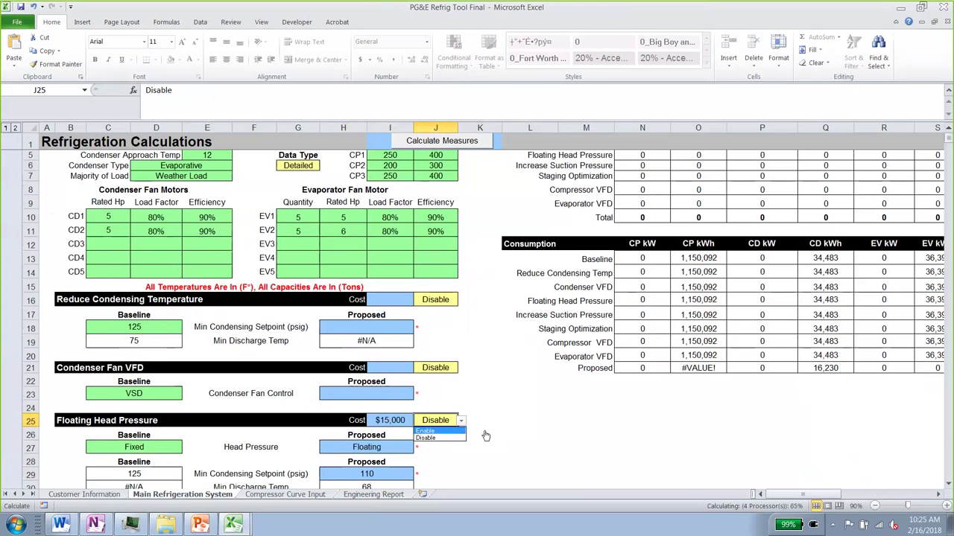
pyautogui.click(484, 433)
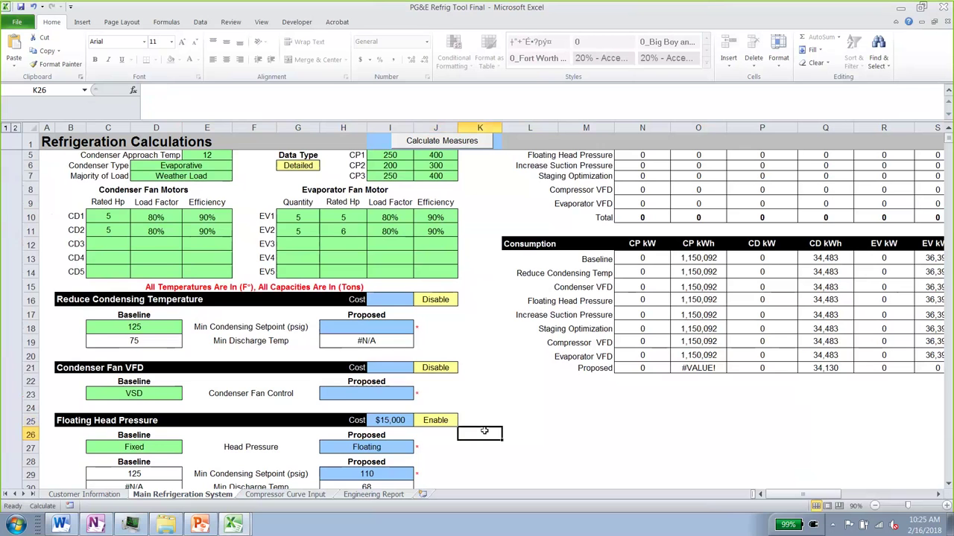
# Enable the Compressor Staging measure and set its cost to $10,000
pyautogui.scroll(-7, 484, 431)
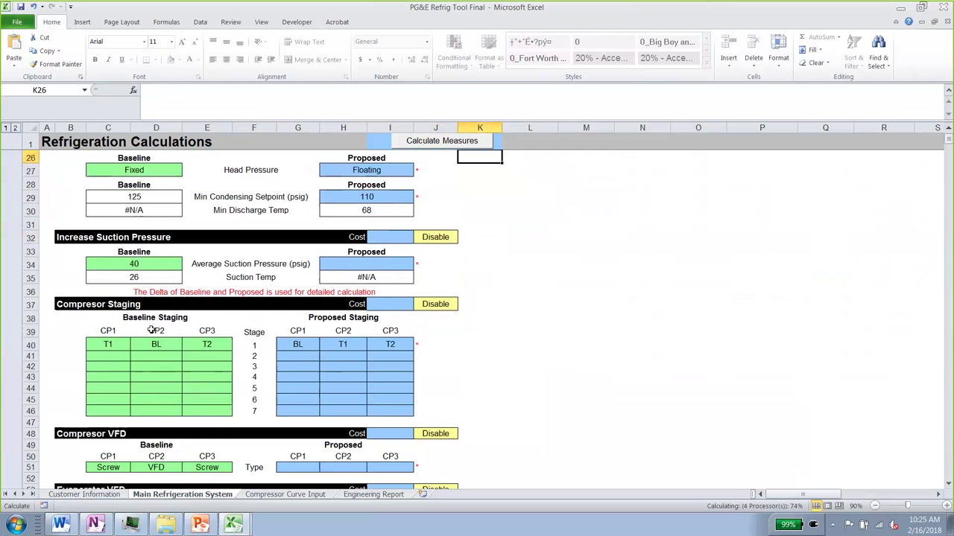
pyautogui.click(150, 331)
pyautogui.click(154, 347)
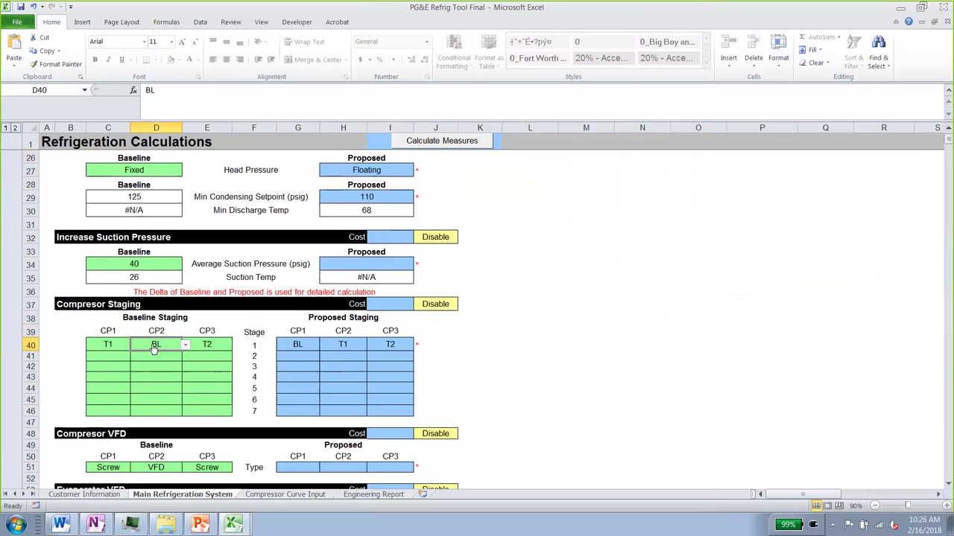
pyautogui.click(438, 307)
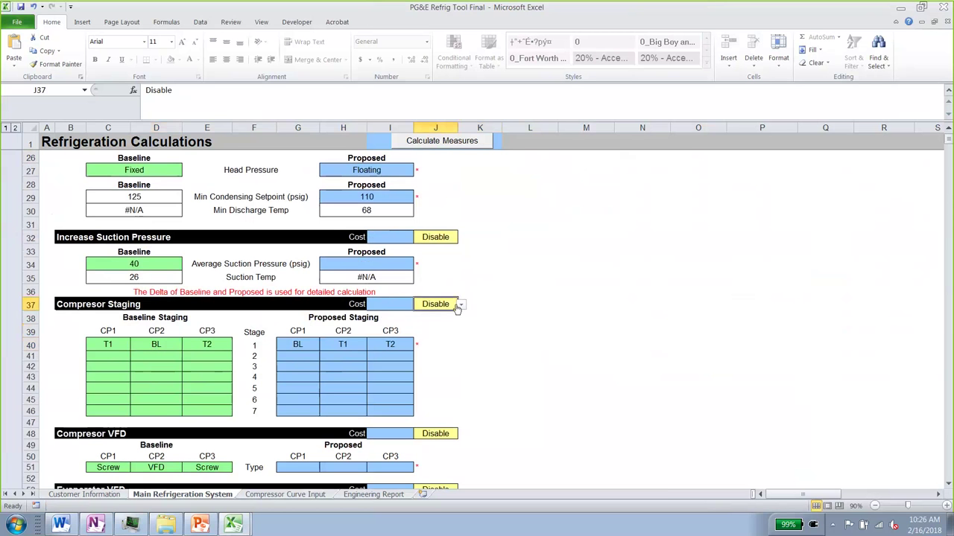
pyautogui.click(461, 304)
pyautogui.click(440, 320)
pyautogui.click(391, 301)
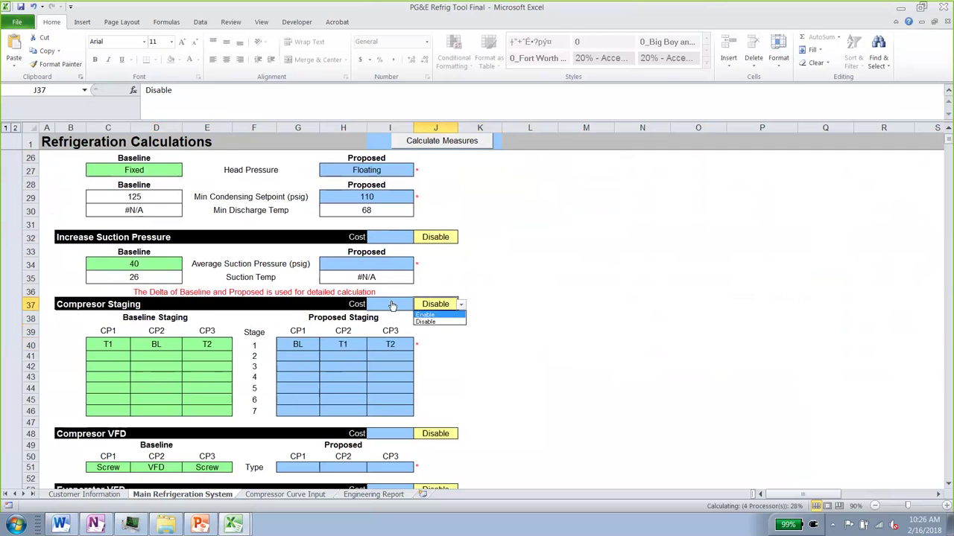
pyautogui.write('10')
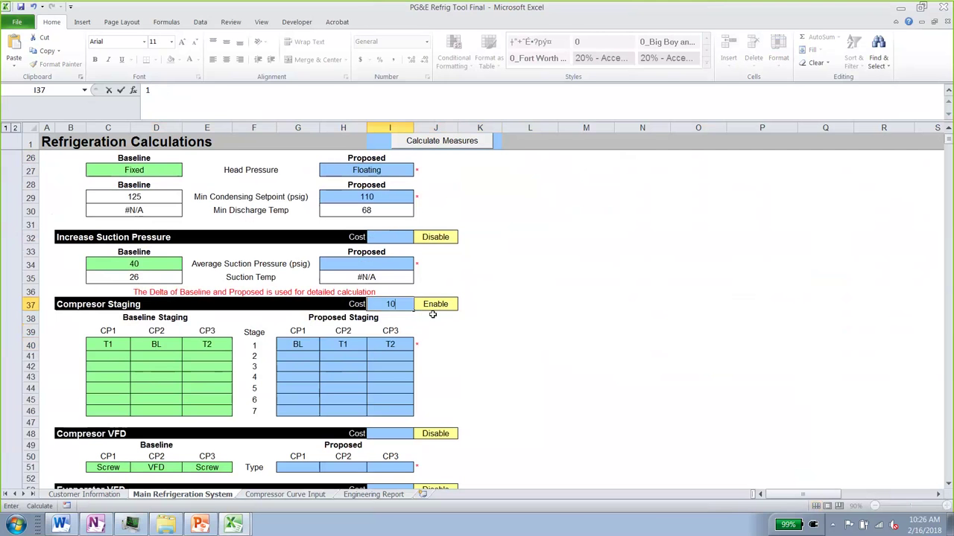
pyautogui.write(',0000')
pyautogui.click(479, 371)
# Review the stage 1 proposed staging entries for compressors CP1, CP2 and CP3
pyautogui.click(301, 346)
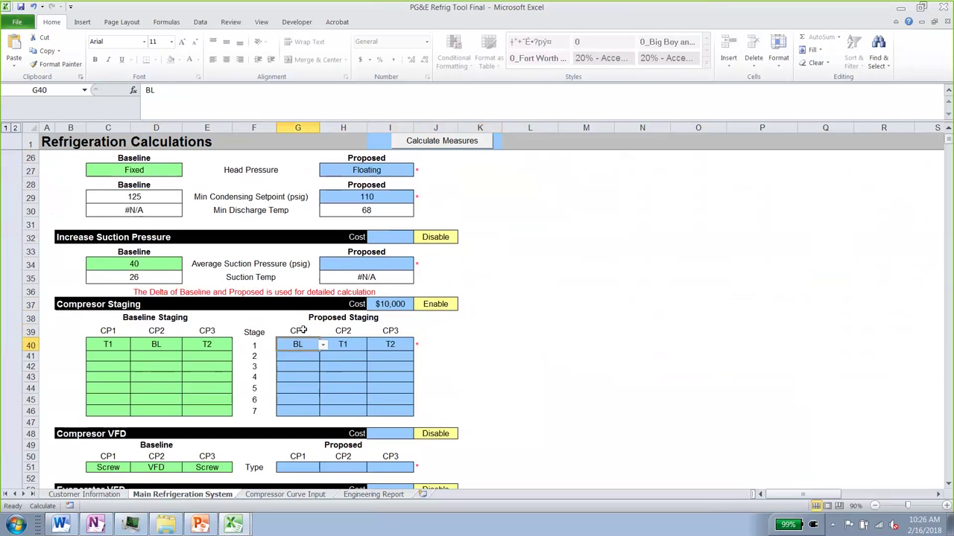
pyautogui.click(340, 350)
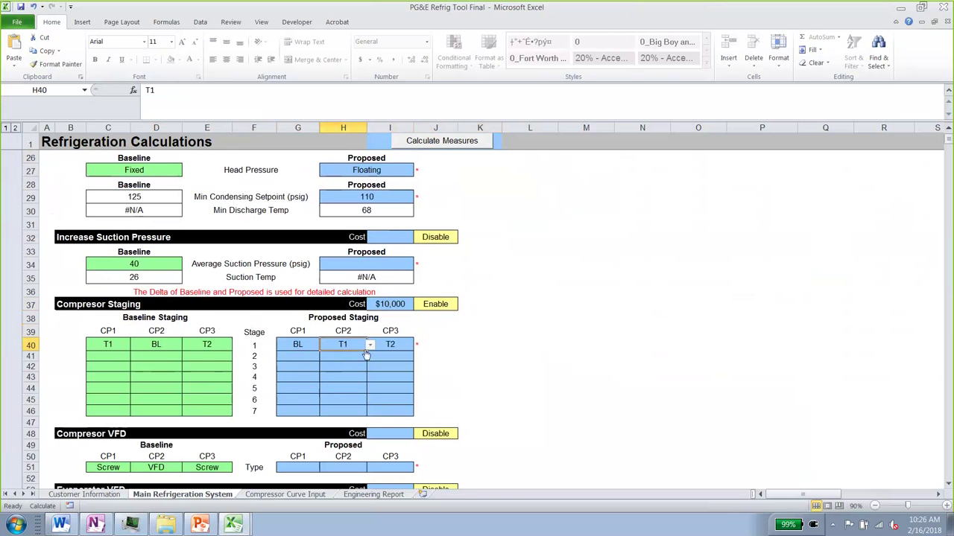
pyautogui.click(395, 347)
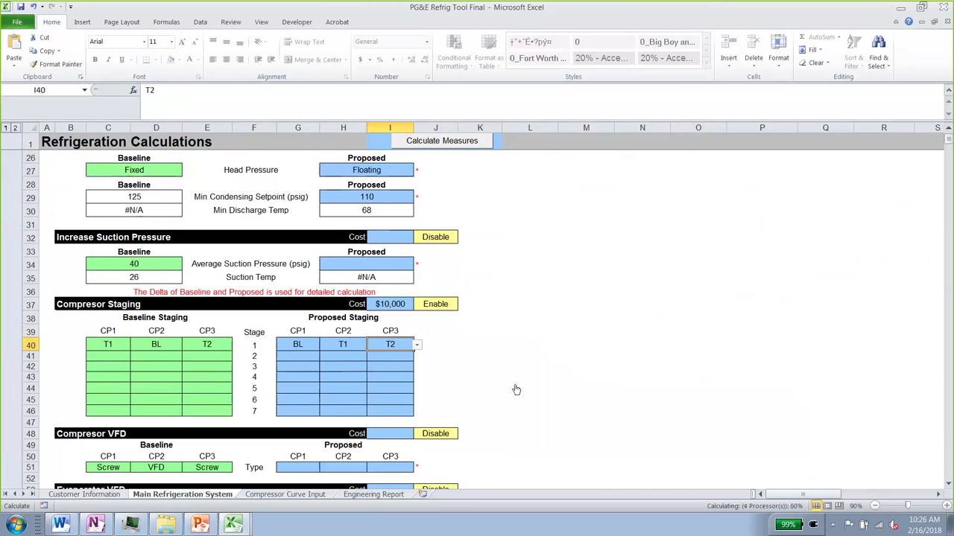
# Set the Evaporator VFD measure's cost to $20,000
pyautogui.scroll(-3, 516, 389)
pyautogui.click(382, 368)
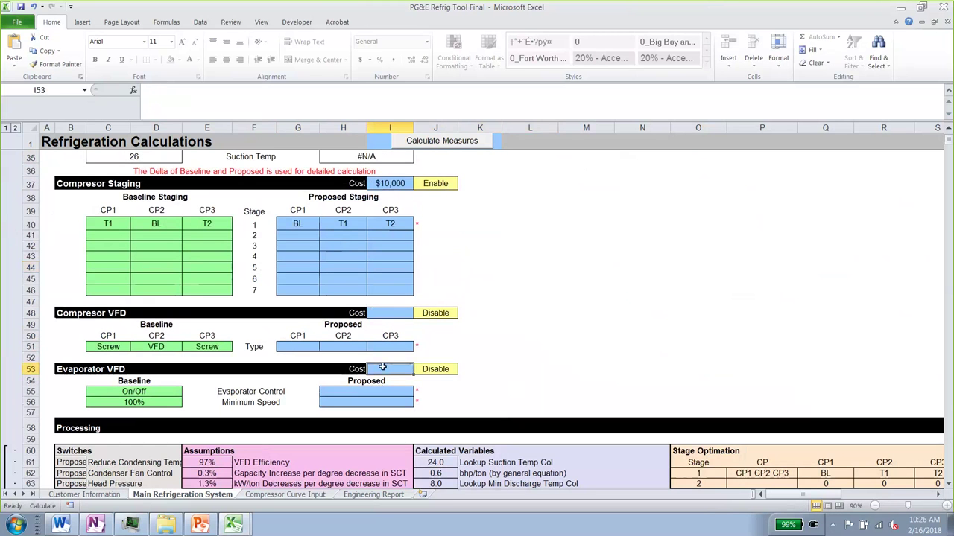
pyautogui.write('20000')
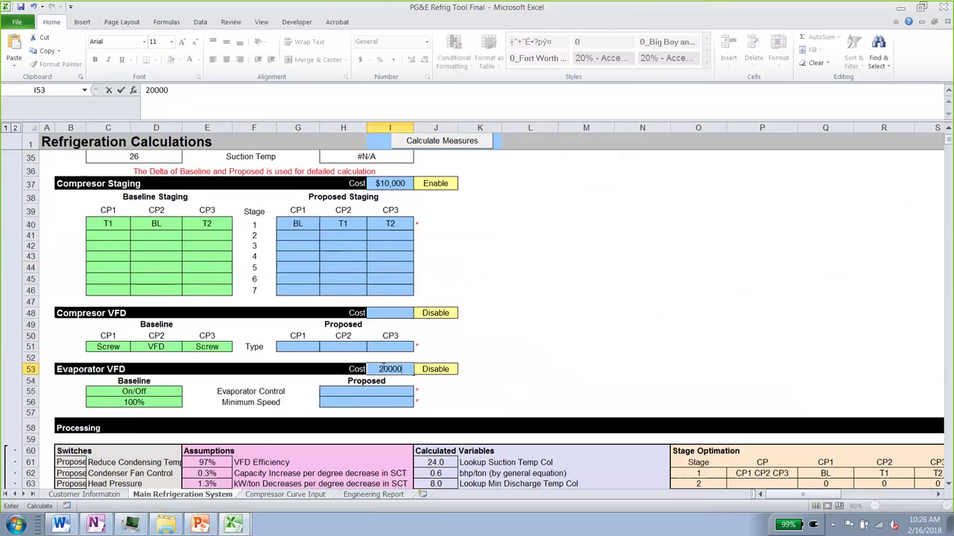
pyautogui.click(538, 370)
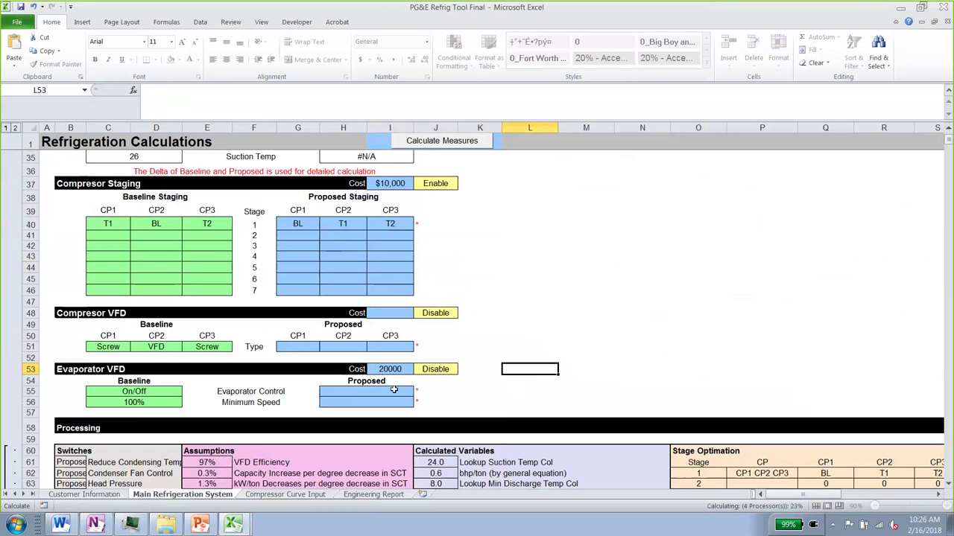
# Set the proposed evaporator control to VFD and its proposed minimum speed to 40%
pyautogui.click(403, 392)
pyautogui.click(416, 392)
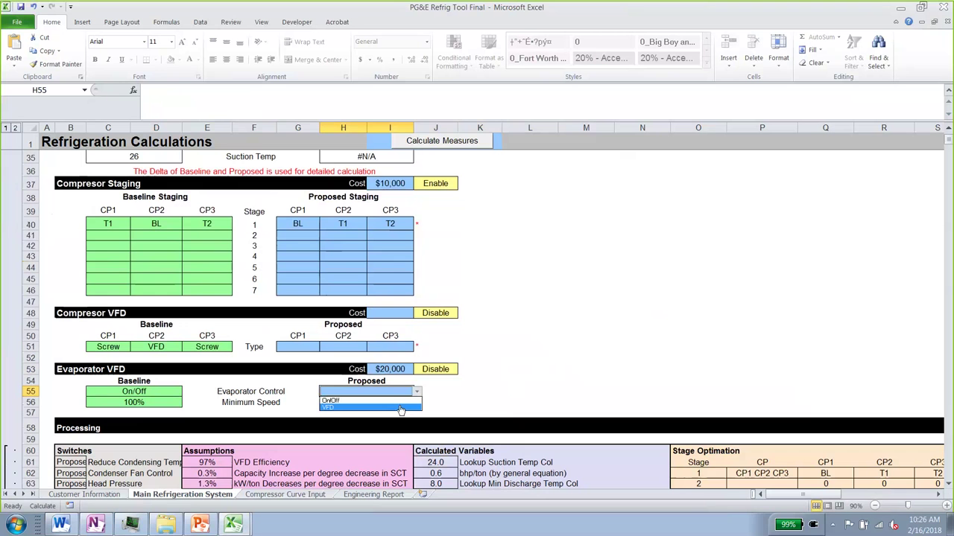
pyautogui.click(400, 408)
pyautogui.click(443, 392)
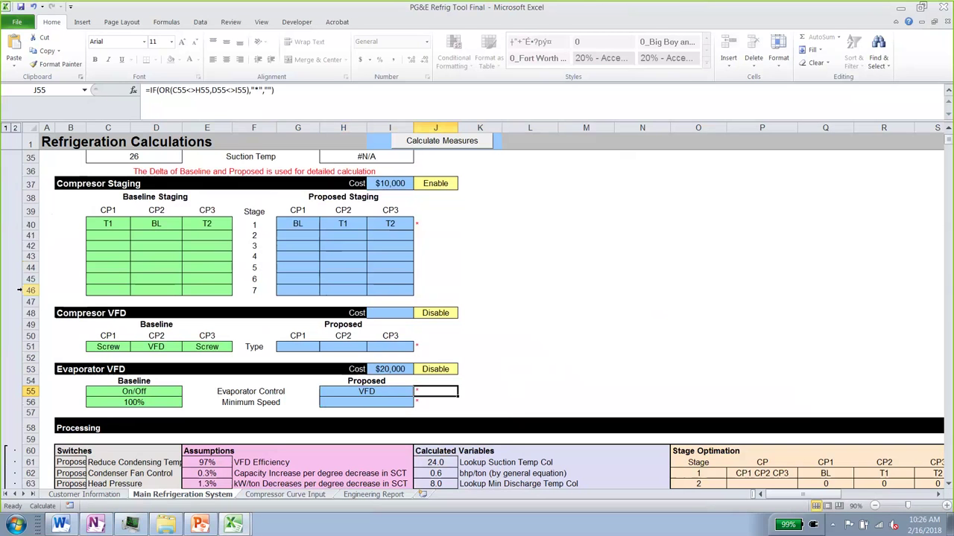
pyautogui.click(363, 401)
pyautogui.write('4%0')
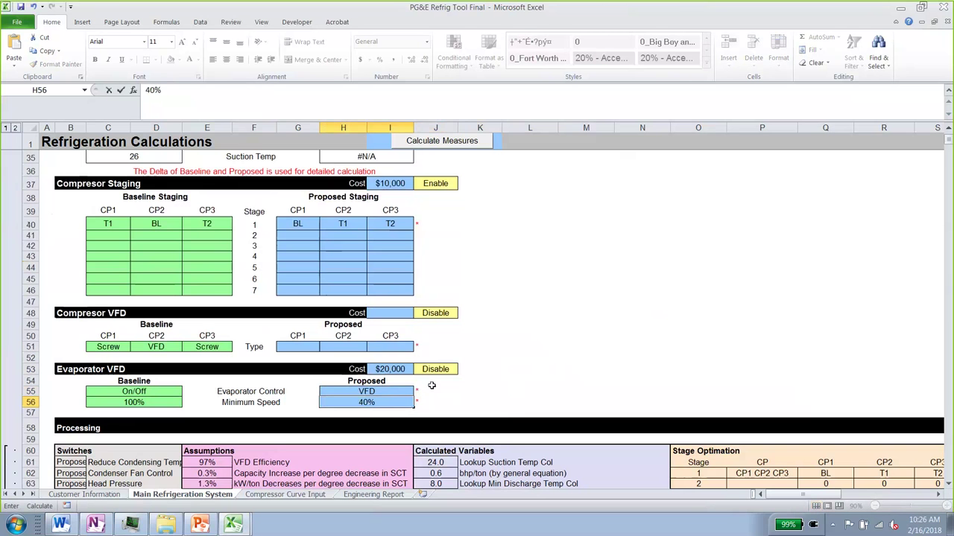
pyautogui.click(474, 401)
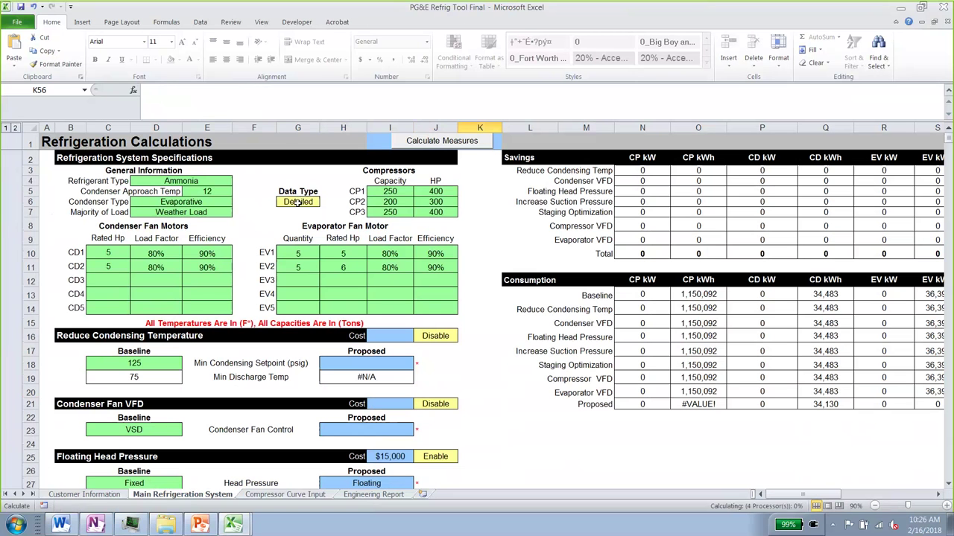
# Review the Data Type setting and the calculation engine's hourly baseline kW and SST input columns for CP1, CP2 and CP3
pyautogui.click(303, 202)
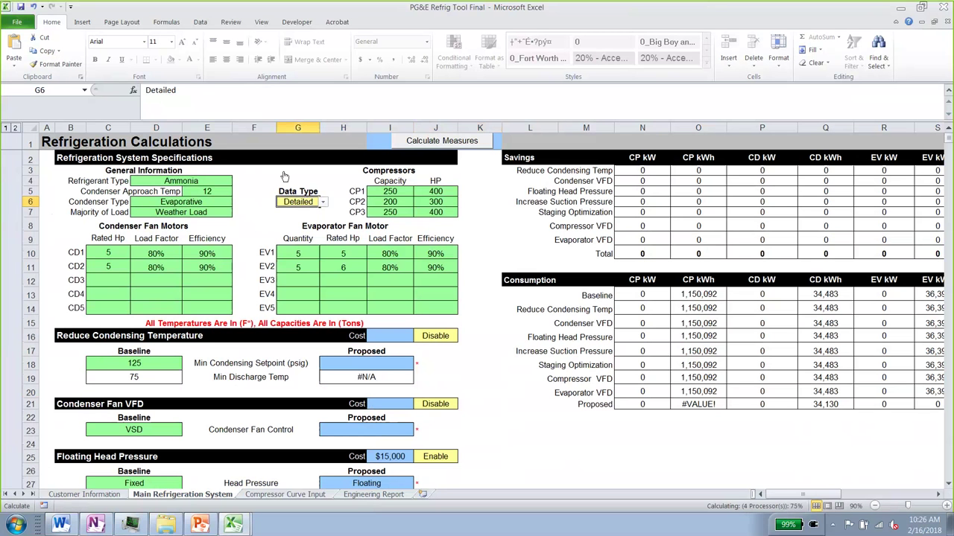
pyautogui.click(548, 450)
pyautogui.scroll(-11, 543, 443)
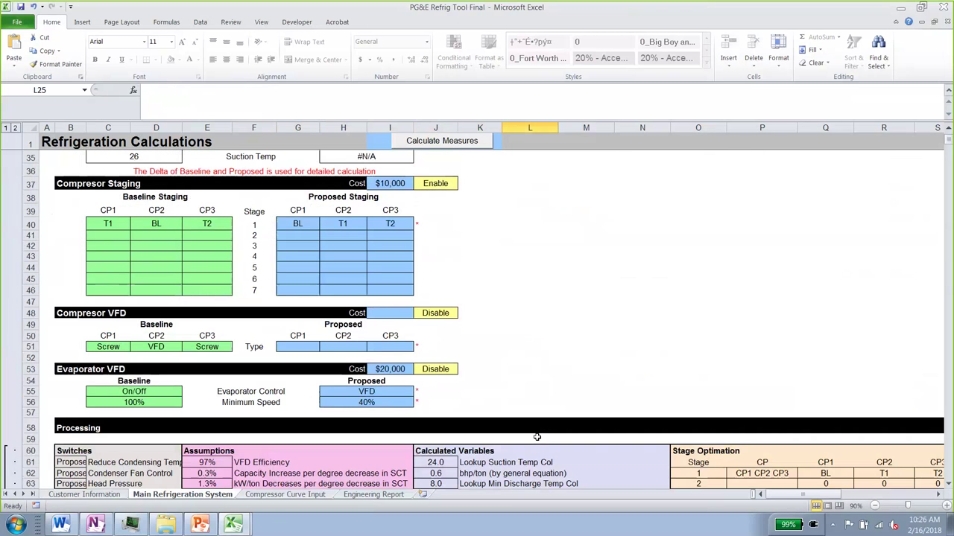
pyautogui.scroll(-12, 536, 437)
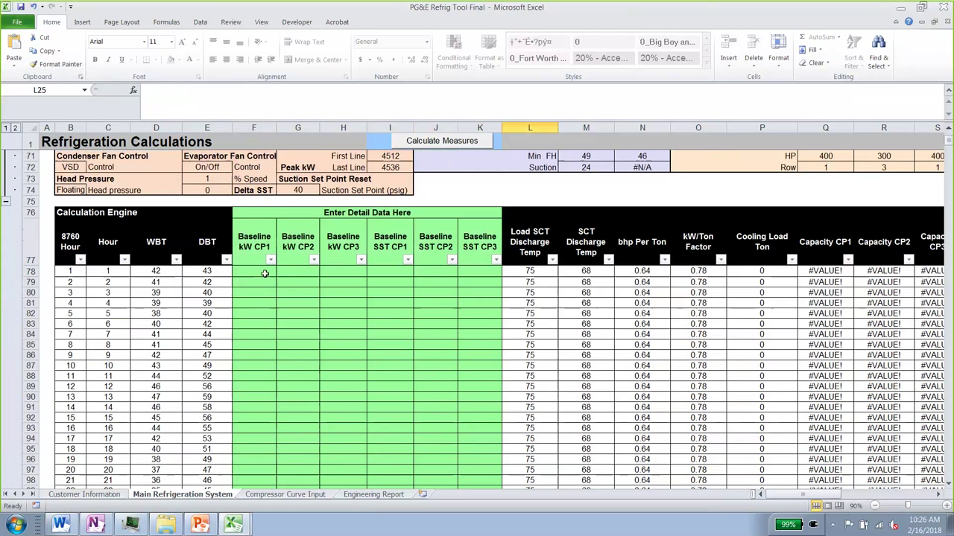
pyautogui.click(275, 246)
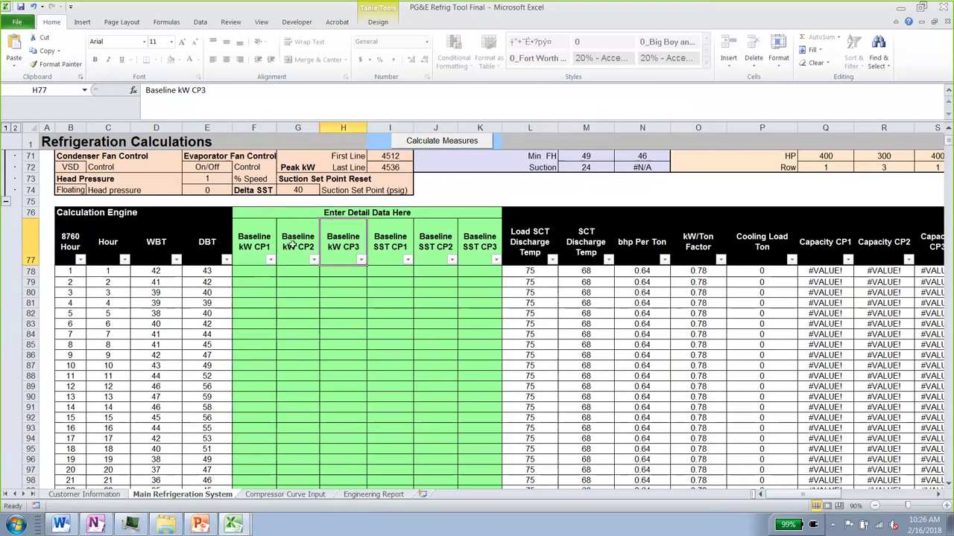
pyautogui.click(279, 243)
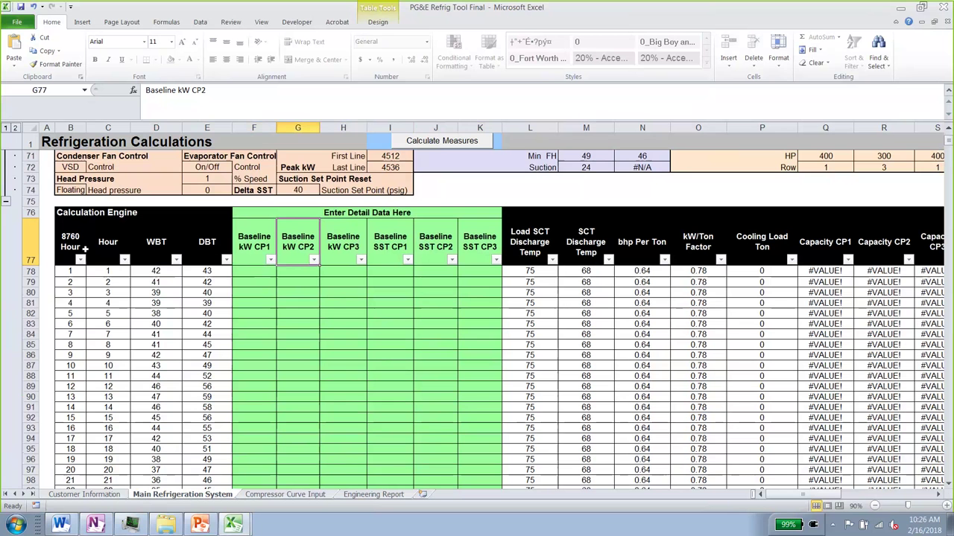
pyautogui.click(255, 240)
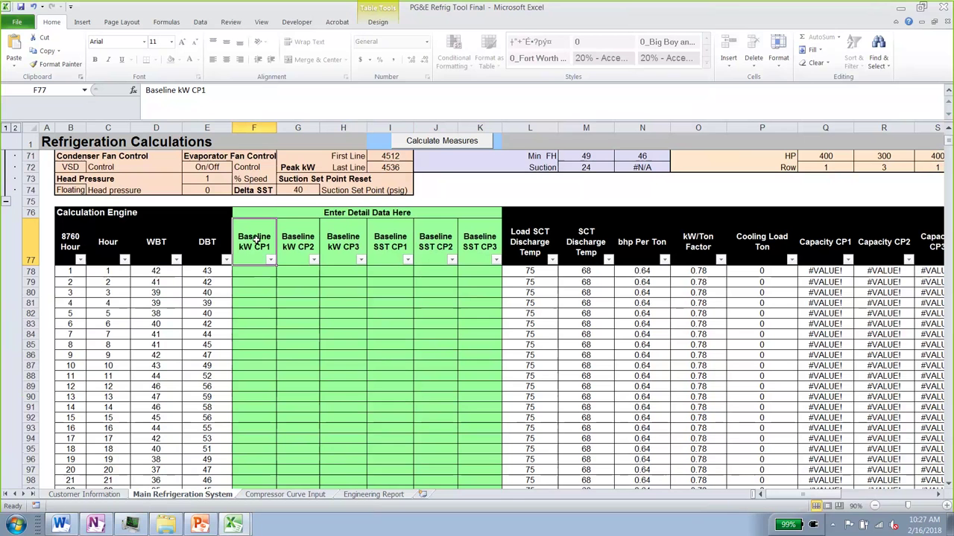
pyautogui.click(293, 239)
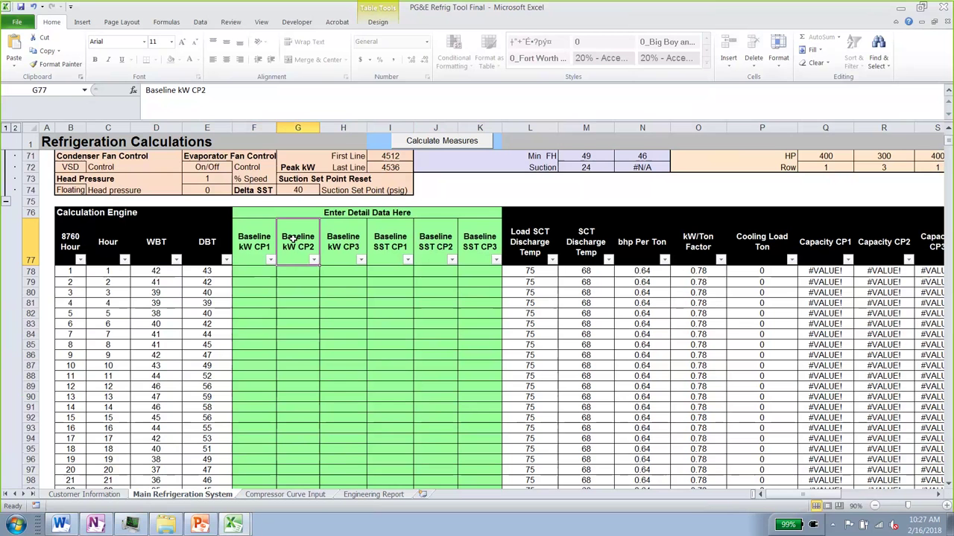
pyautogui.click(341, 214)
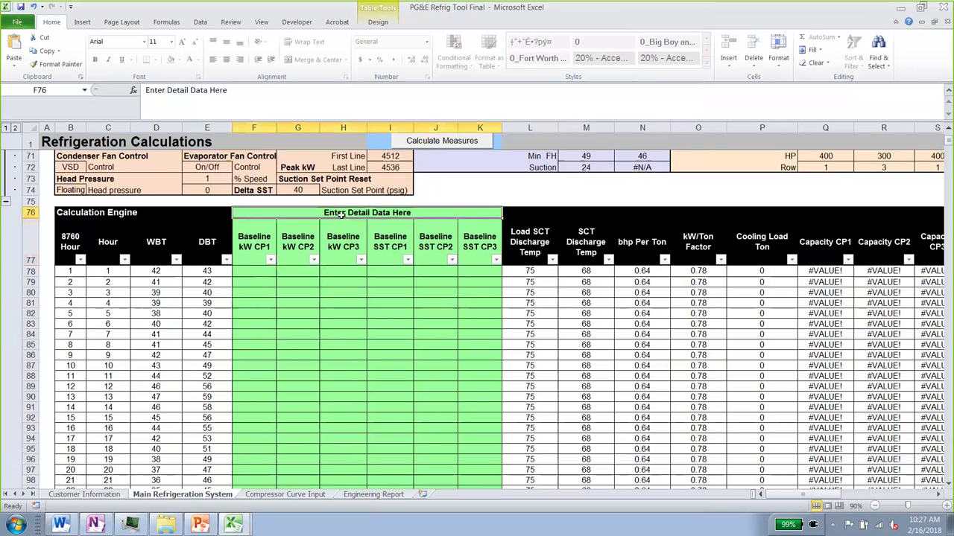
pyautogui.moveTo(340, 214); pyautogui.dragTo(383, 402)
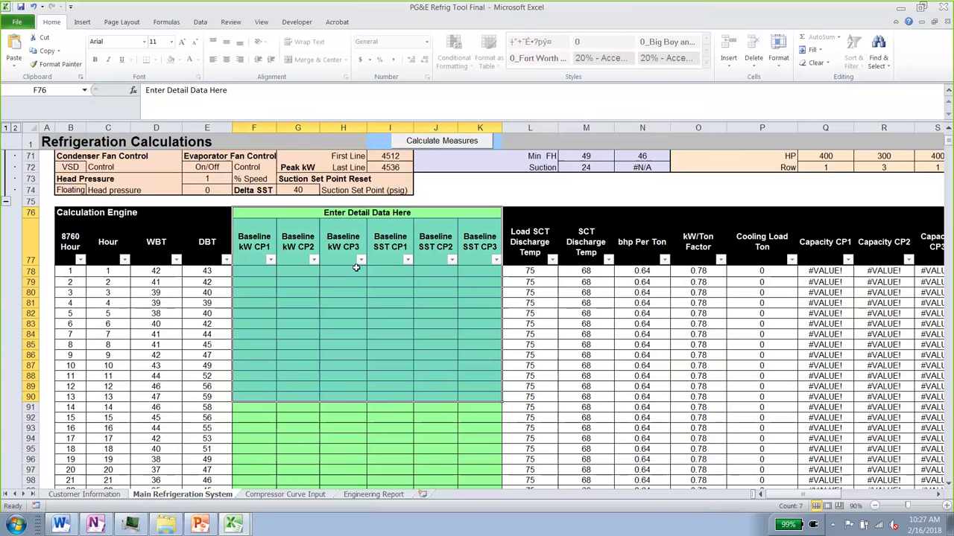
# Copy the hourly CP1–CP3 baseline kW and SST trend data (G4:L8763) from Inputs Example 2 into the Calculation Engine's detail data columns
pyautogui.click(234, 524)
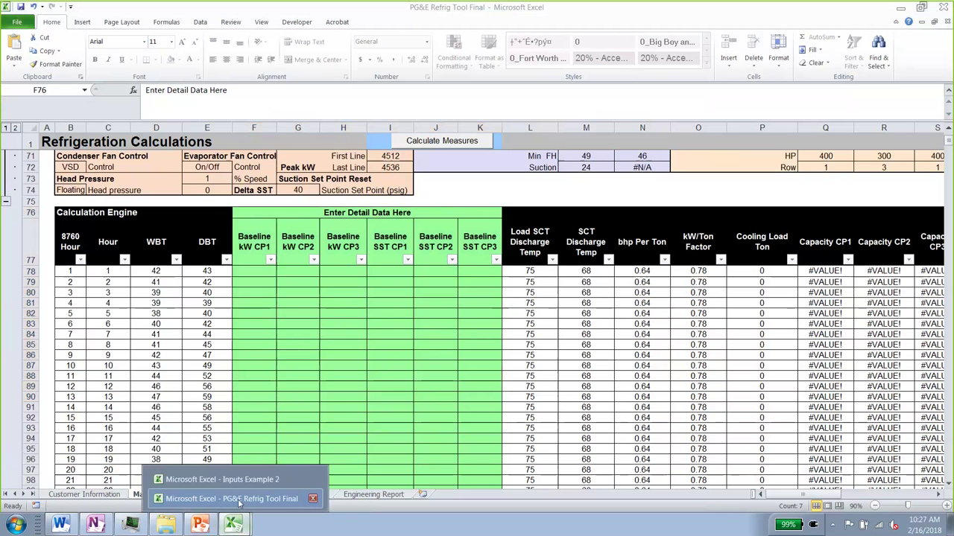
pyautogui.click(222, 479)
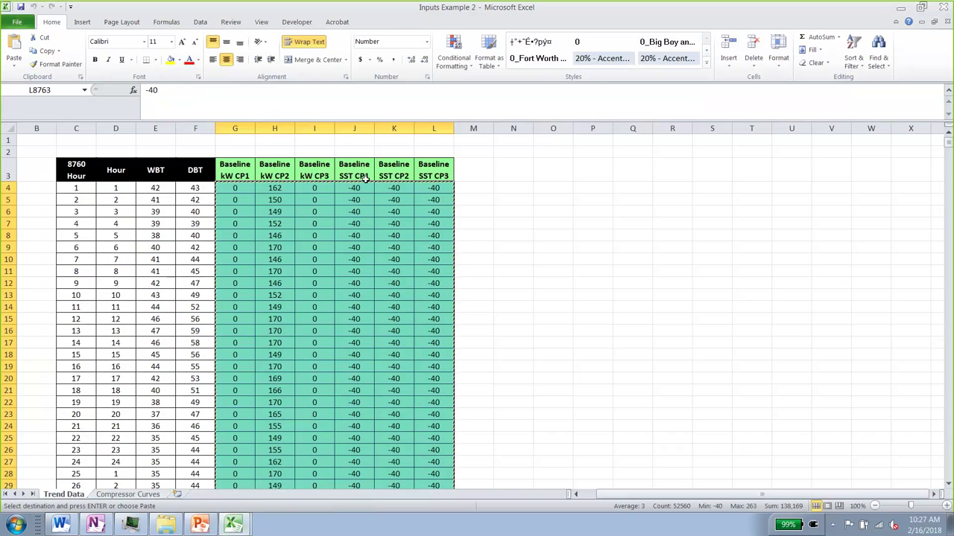
pyautogui.click(233, 525)
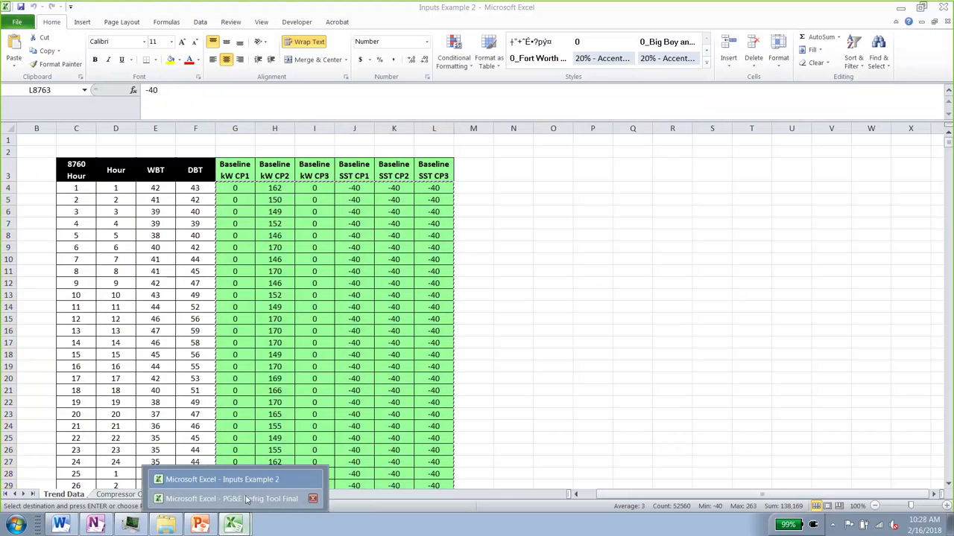
pyautogui.click(247, 499)
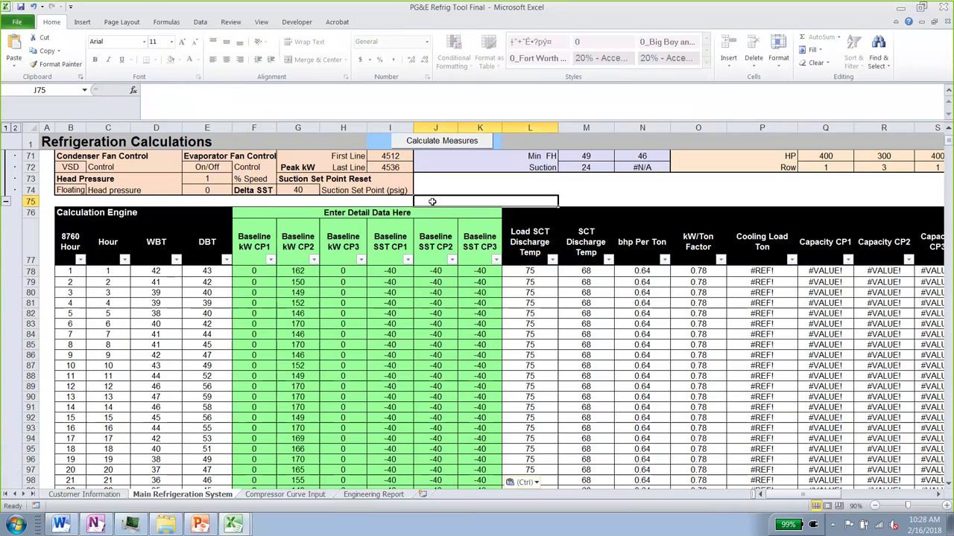
# Review the baseline kW and SST columns for the compressors in the Calculation Engine's detail data section
pyautogui.click(273, 249)
pyautogui.click(298, 245)
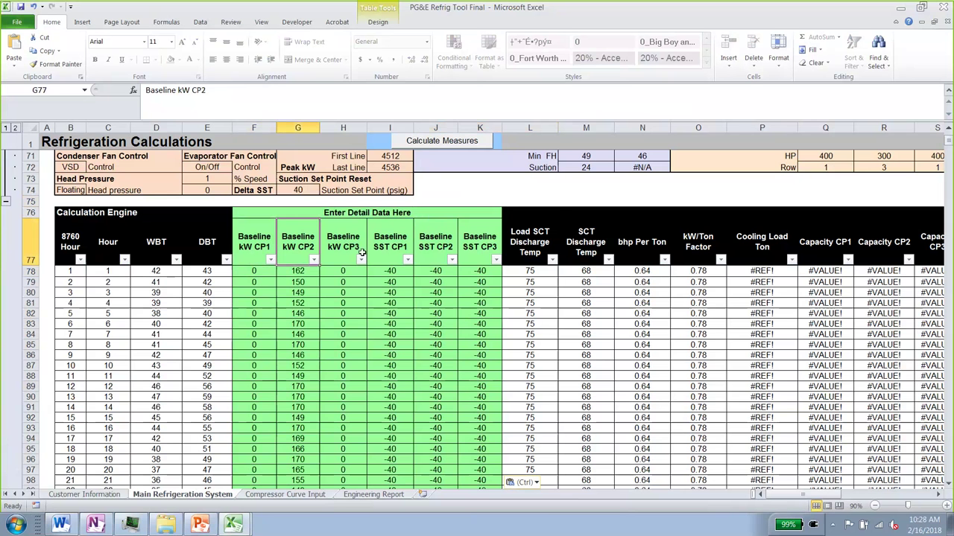
pyautogui.click(389, 246)
pyautogui.click(430, 242)
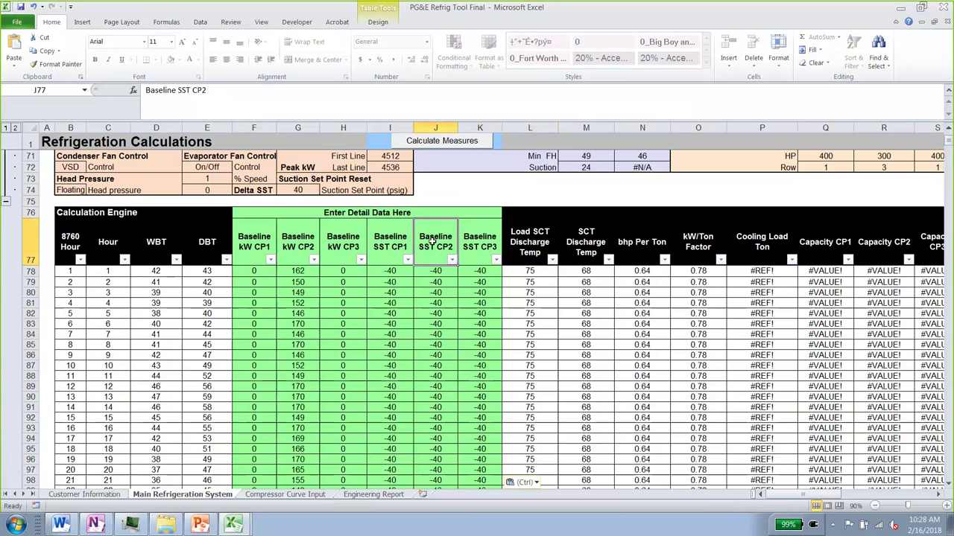
pyautogui.click(390, 242)
pyautogui.click(342, 243)
pyautogui.click(304, 237)
pyautogui.click(261, 238)
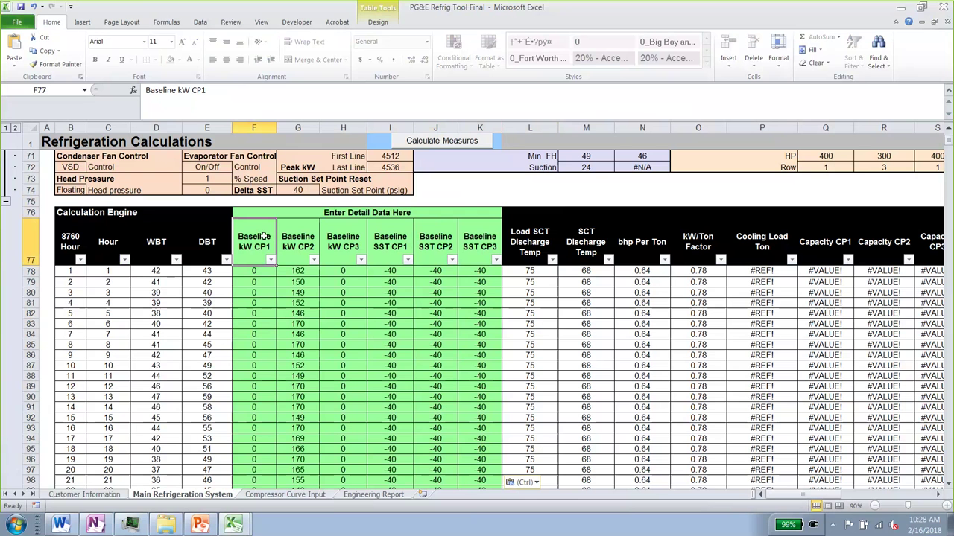
# Examine the CP1 user input columns on the Compressor Curve Input sheet: SV Pos, SCT, kW, Cap and SST
pyautogui.click(288, 496)
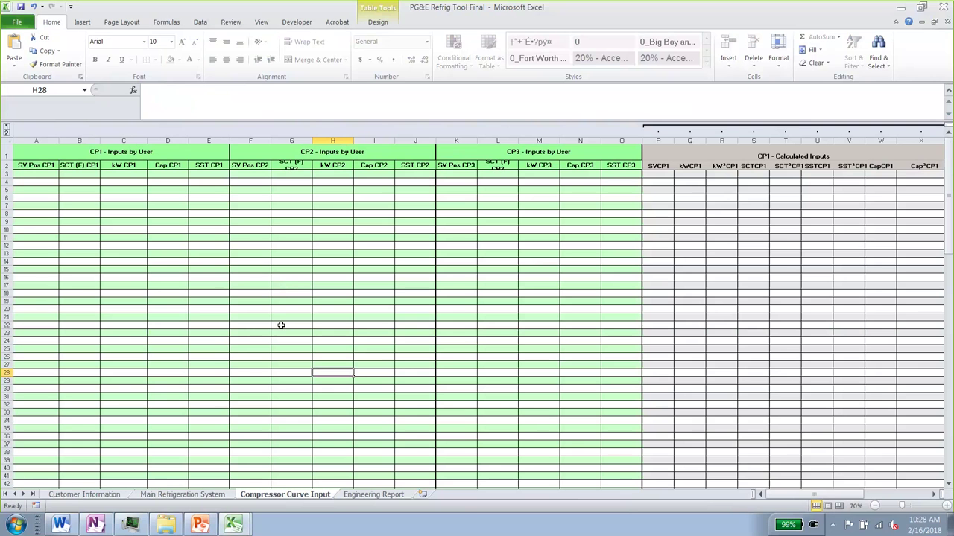
pyautogui.click(37, 153)
pyautogui.click(37, 166)
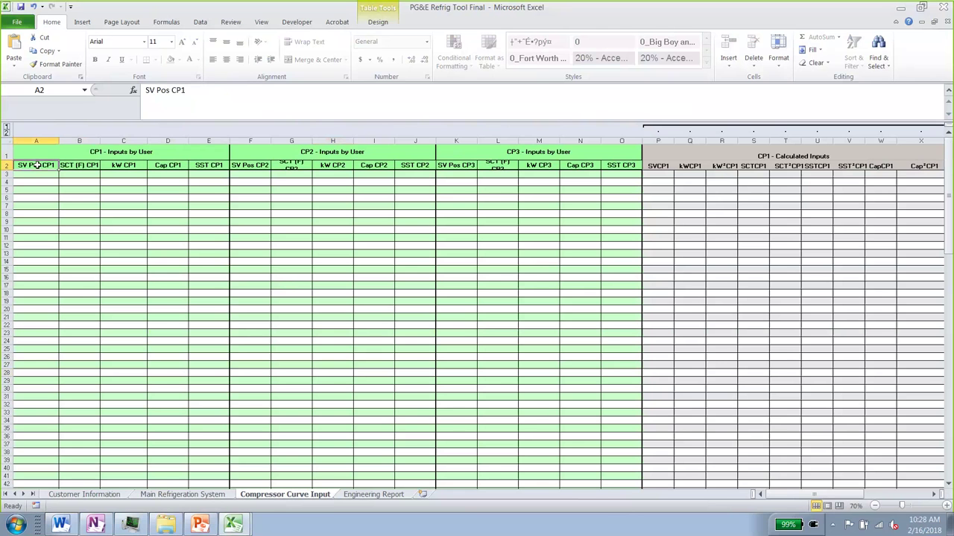
pyautogui.click(46, 153)
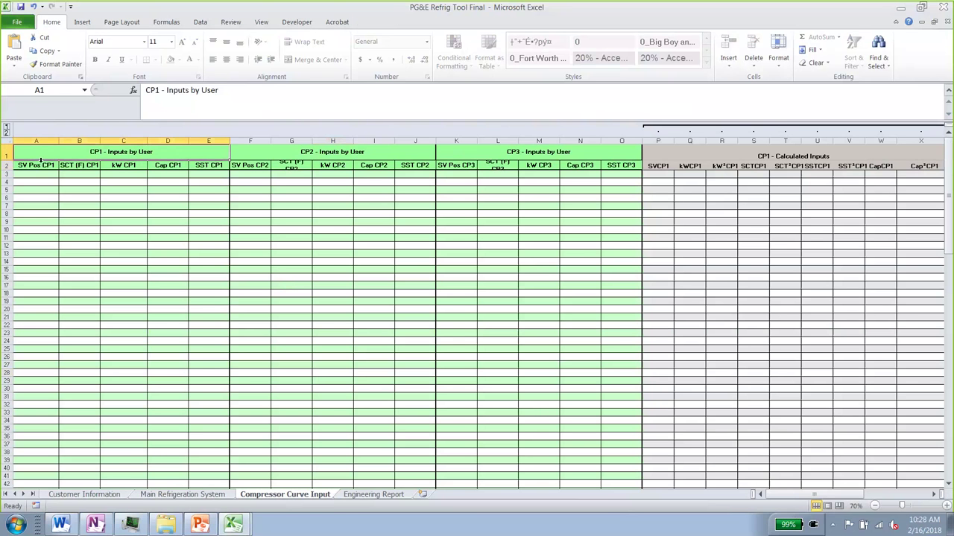
pyautogui.click(41, 165)
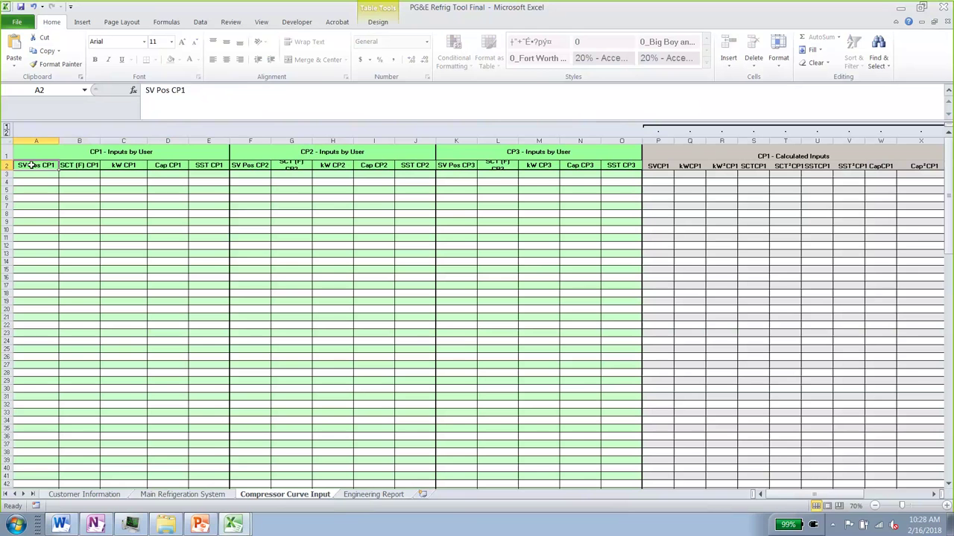
pyautogui.click(68, 164)
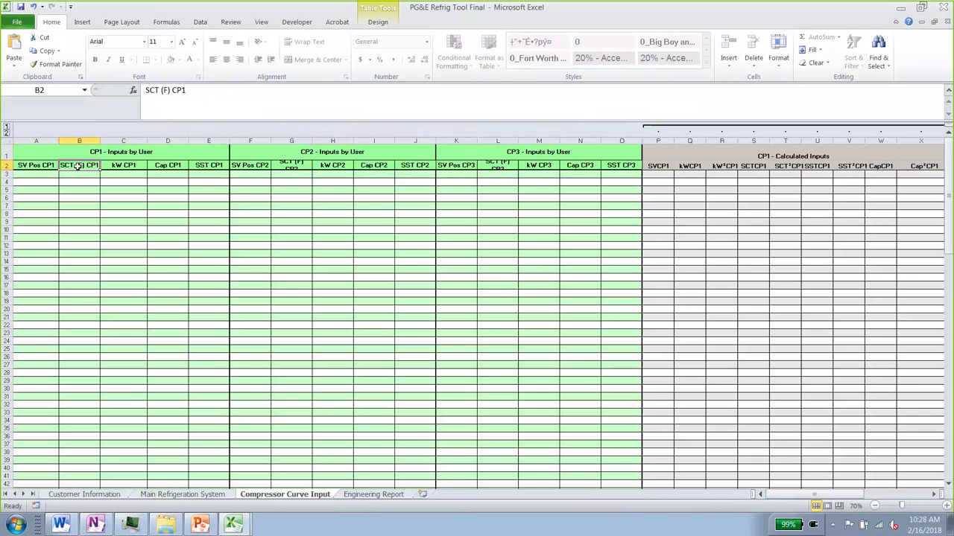
pyautogui.click(145, 166)
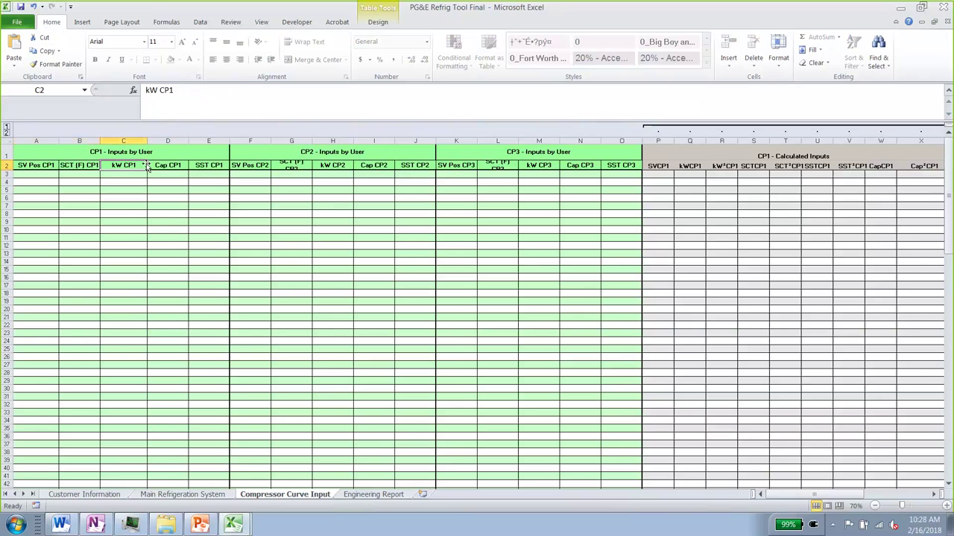
pyautogui.click(170, 166)
pyautogui.click(201, 166)
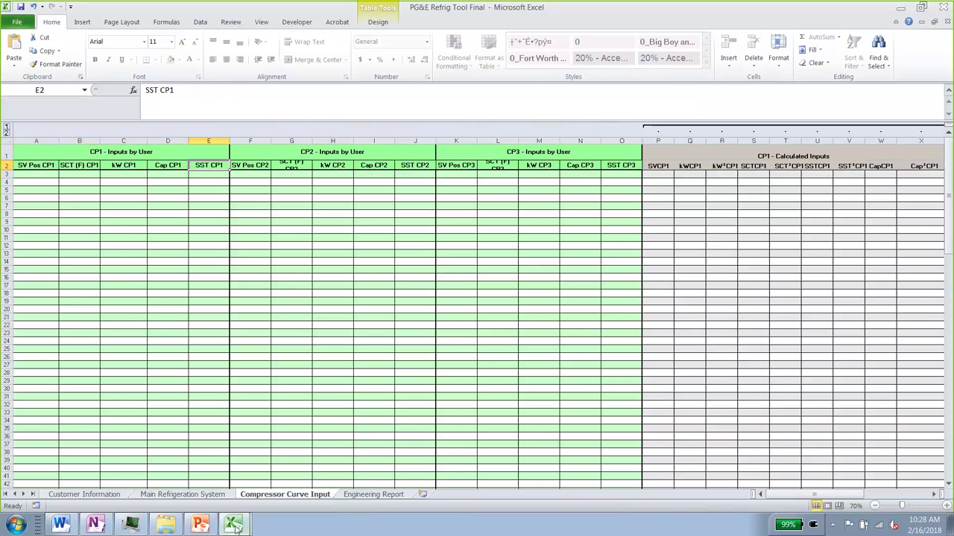
# Inspect how far down the compressor curve input rows extend, including the SV Pos CP1 column
pyautogui.scroll(-16, 351, 379)
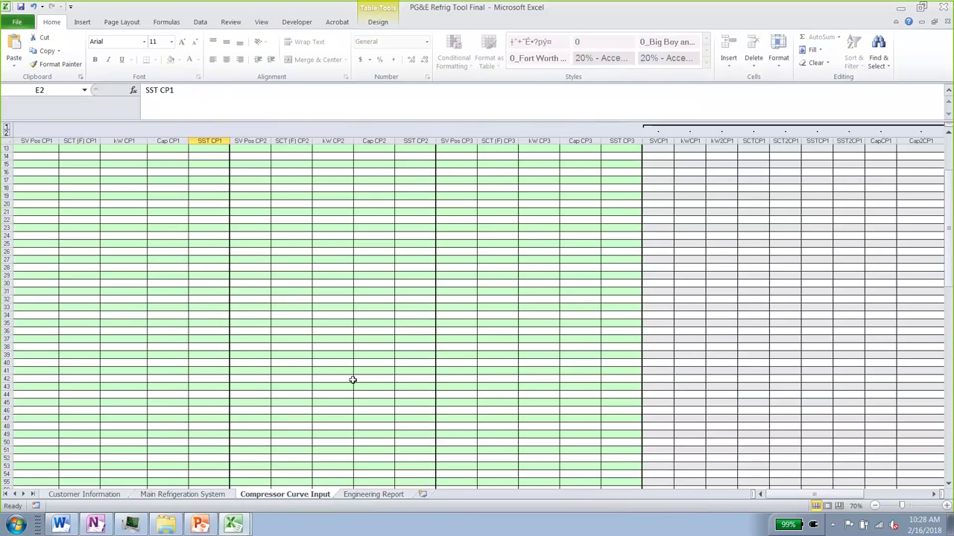
pyautogui.scroll(-6, 353, 380)
pyautogui.scroll(-11, 353, 380)
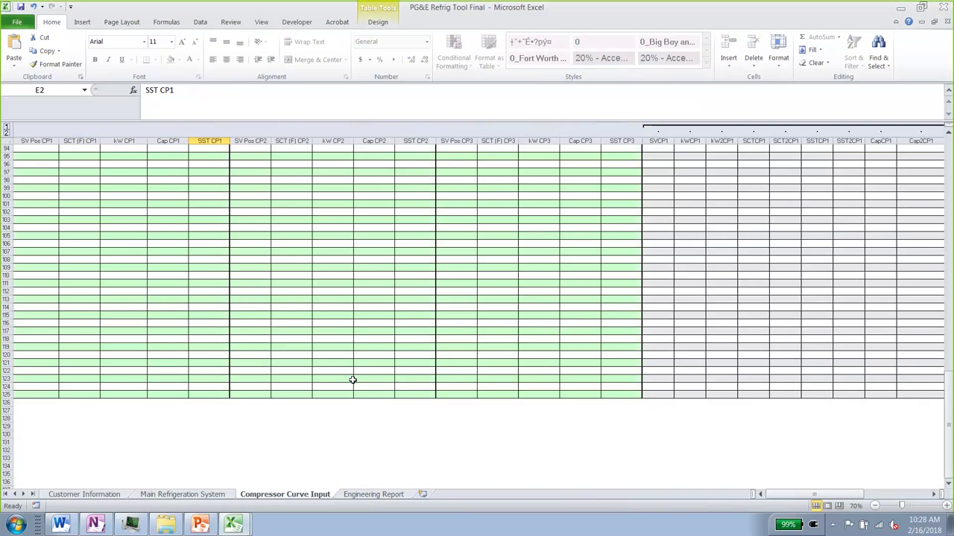
pyautogui.scroll(3, 320, 260)
pyautogui.scroll(9, 154, 414)
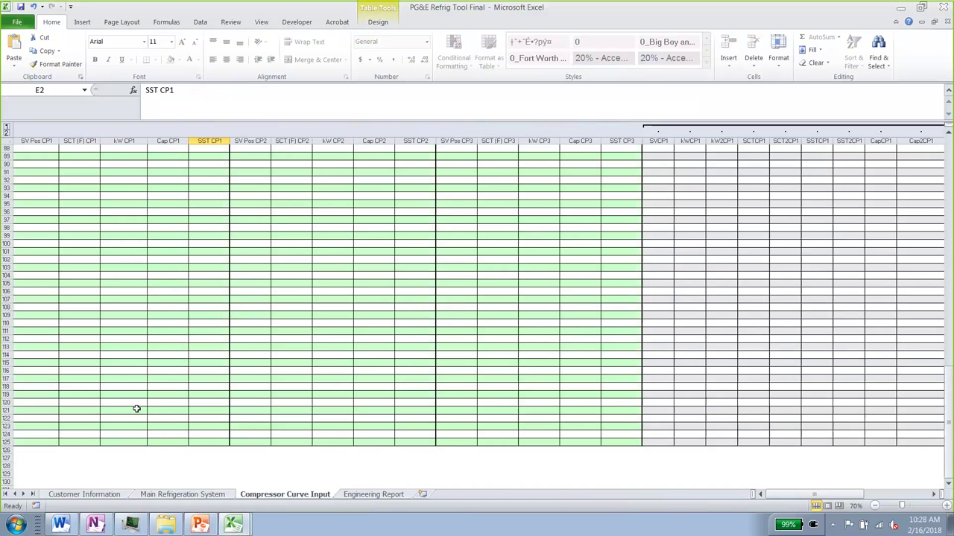
pyautogui.scroll(20, 136, 409)
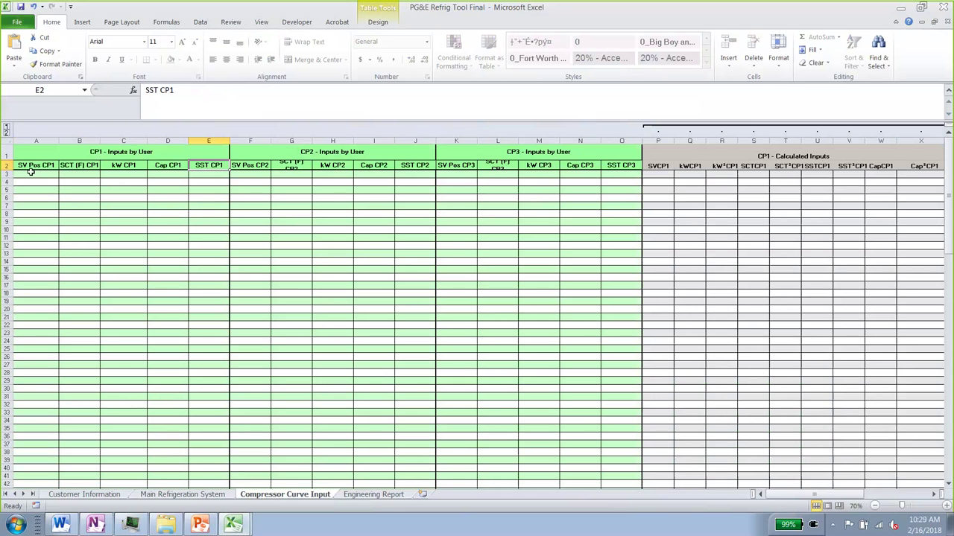
pyautogui.moveTo(31, 171); pyautogui.dragTo(38, 476)
pyautogui.scroll(-3, 37, 340)
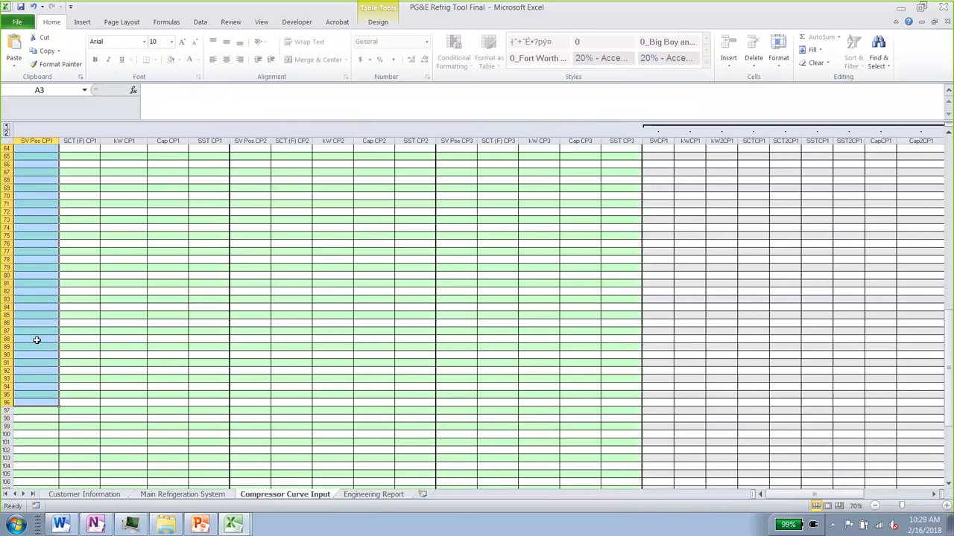
pyautogui.scroll(-5, 37, 340)
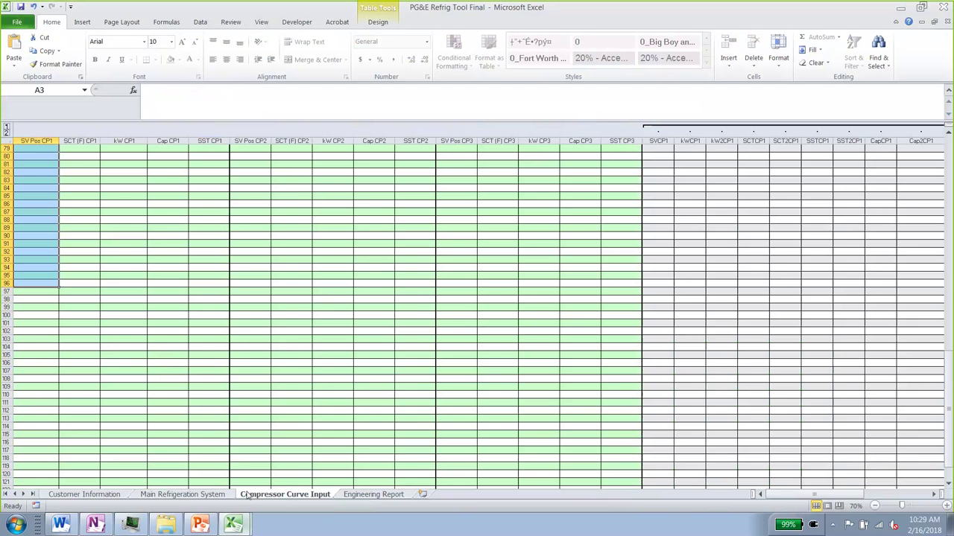
pyautogui.scroll(12, 251, 429)
pyautogui.scroll(11, 250, 429)
# Copy the CP1, CP2 and CP3 curve data in C5:Q127 from the Compressor Curves sheet of Inputs Example 2
pyautogui.click(233, 525)
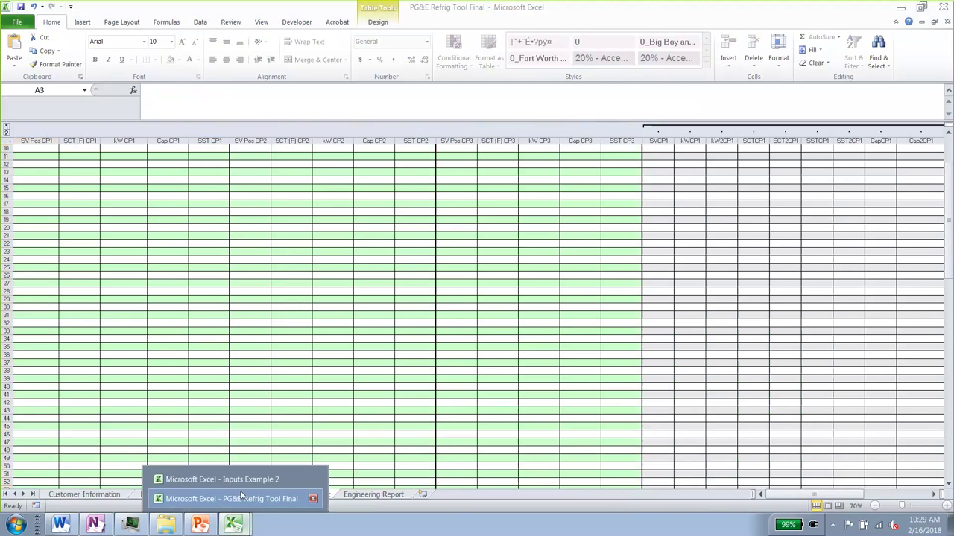
pyautogui.click(239, 481)
pyautogui.click(127, 494)
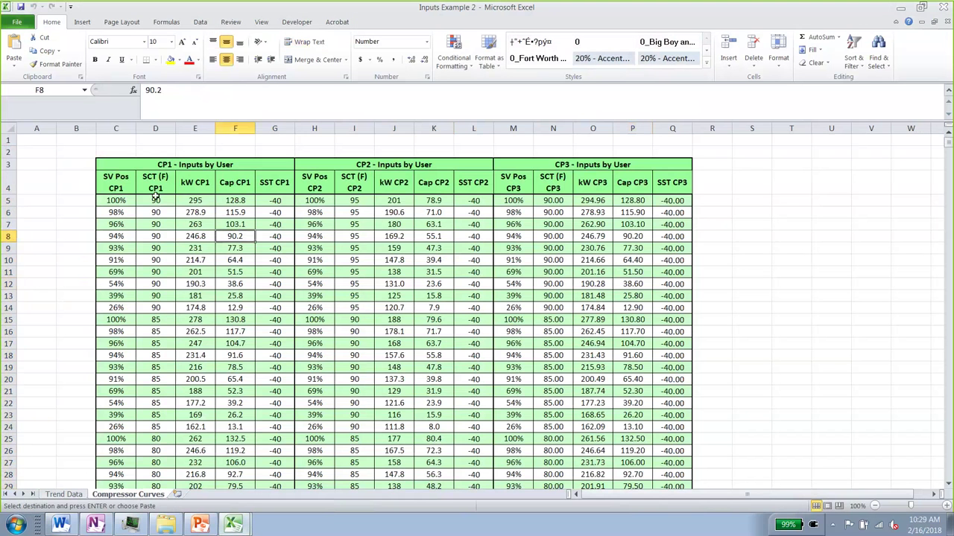
pyautogui.moveTo(120, 201); pyautogui.dragTo(616, 318)
pyautogui.scroll(4, 219, 279)
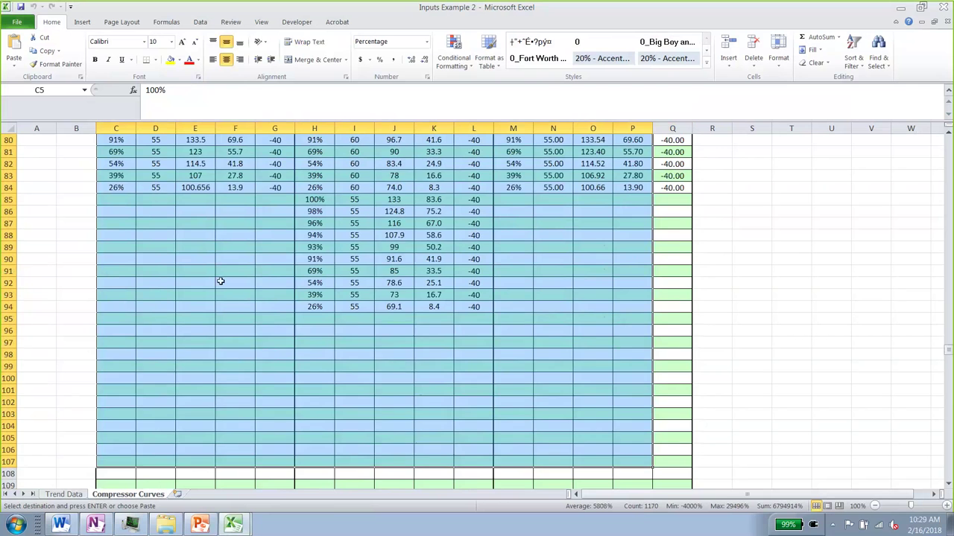
pyautogui.scroll(-9, 353, 433)
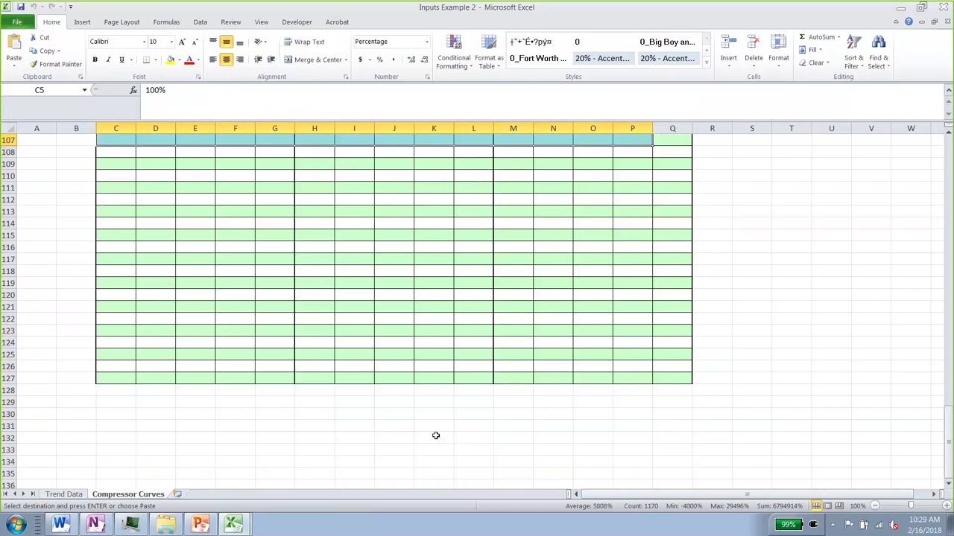
pyautogui.keyDown('shift'); pyautogui.click(669, 378); pyautogui.keyUp('shift')
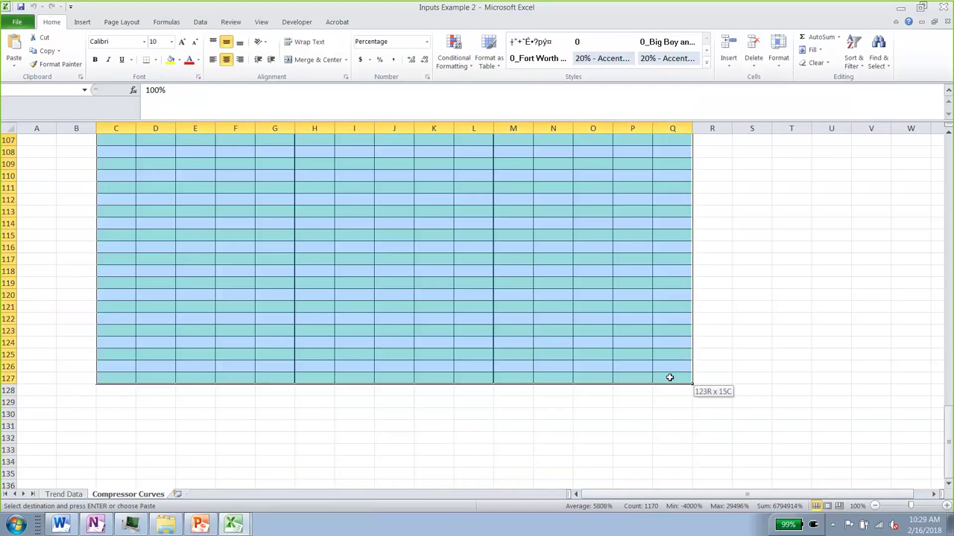
pyautogui.scroll(20, 542, 411)
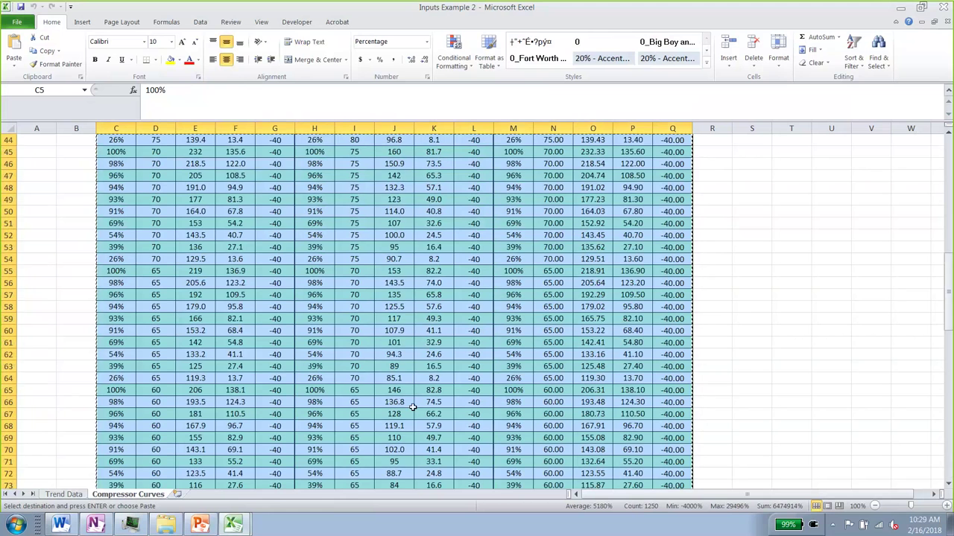
pyautogui.scroll(3, 295, 426)
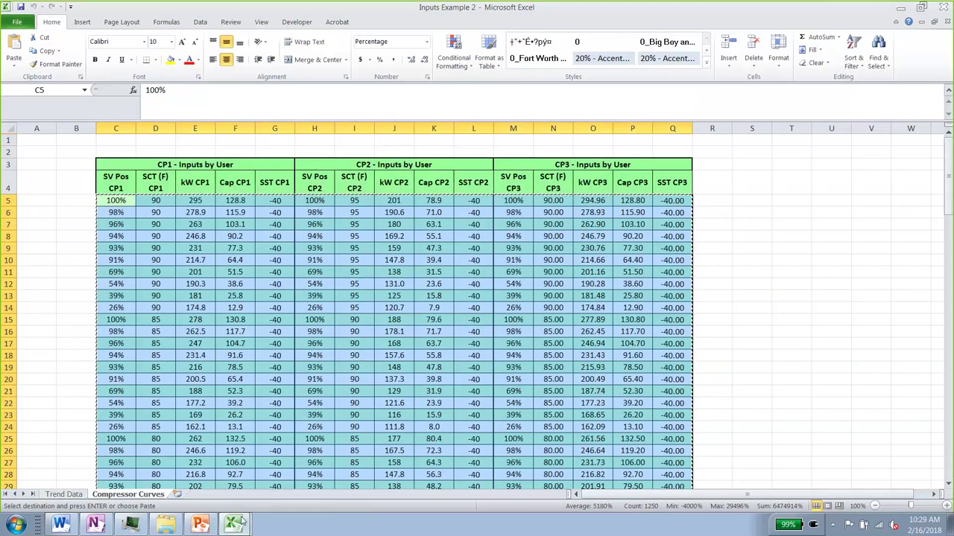
# Paste the copied curve data into the PG&E tool's Compressor Curve Input sheet, starting at cell A3
pyautogui.click(240, 522)
pyautogui.click(243, 499)
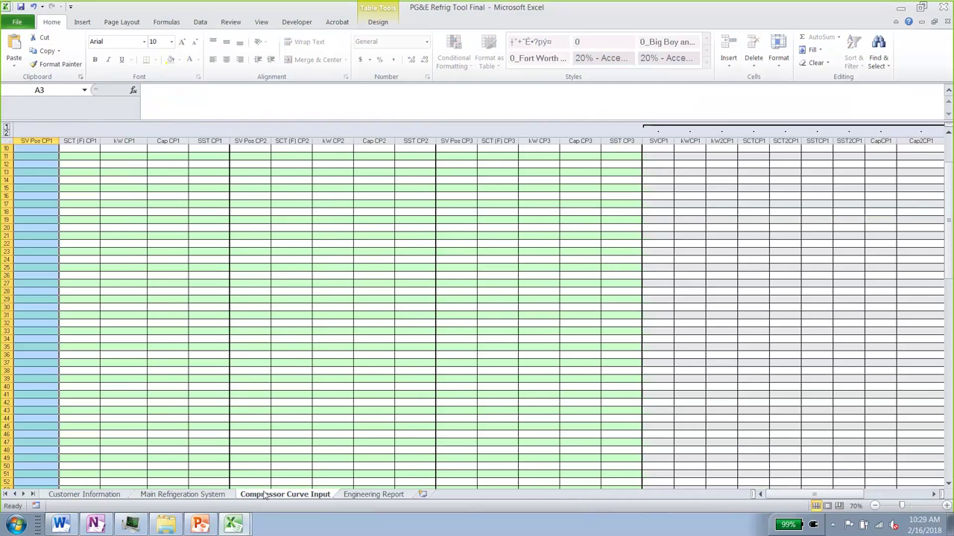
pyautogui.scroll(3, 477, 313)
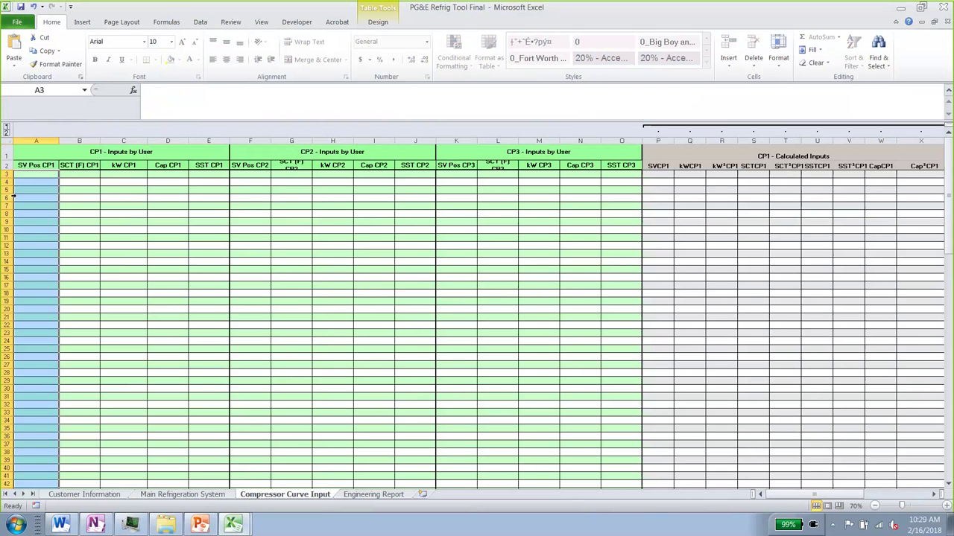
pyautogui.click(39, 173)
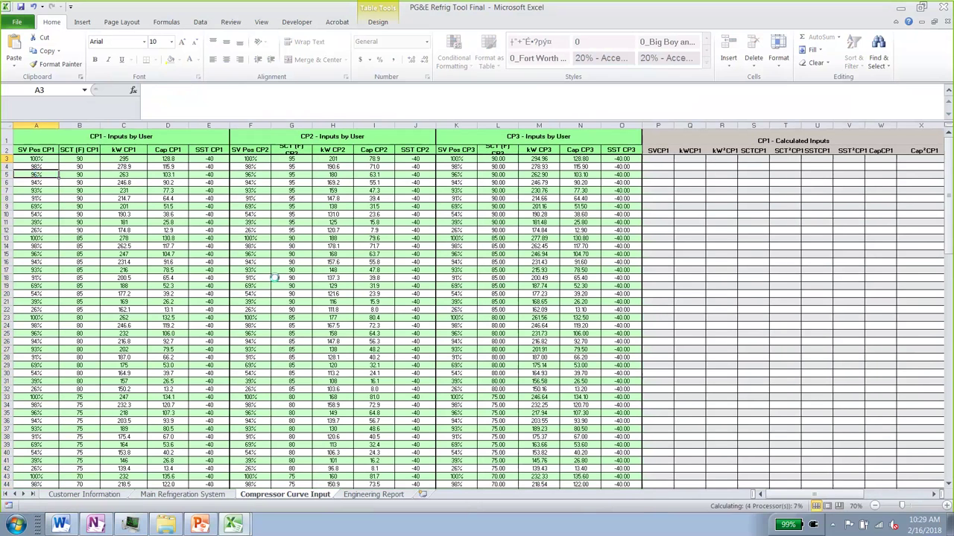
pyautogui.click(274, 277)
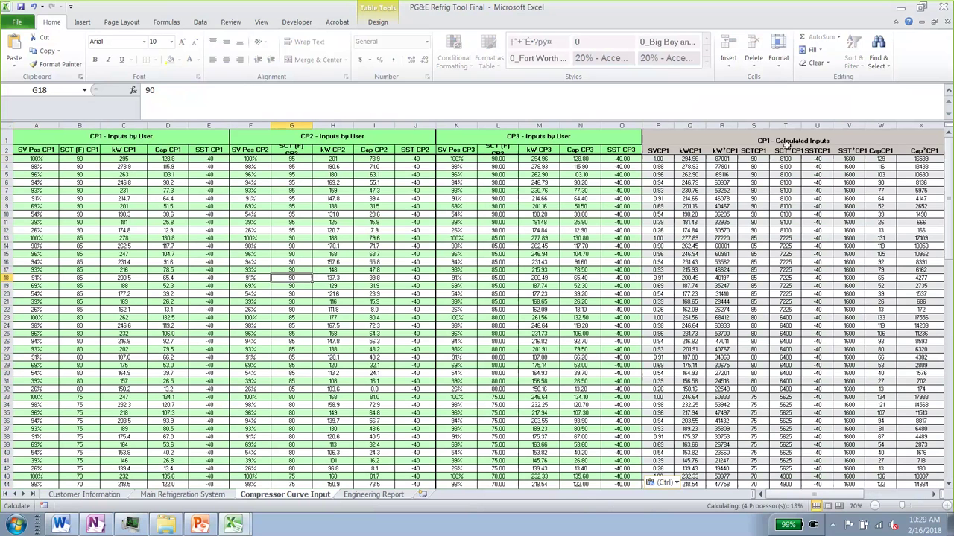
# Check the CP1 calculated inputs against the curve data on the Compressor Curve Input sheet
pyautogui.click(817, 277)
pyautogui.click(849, 285)
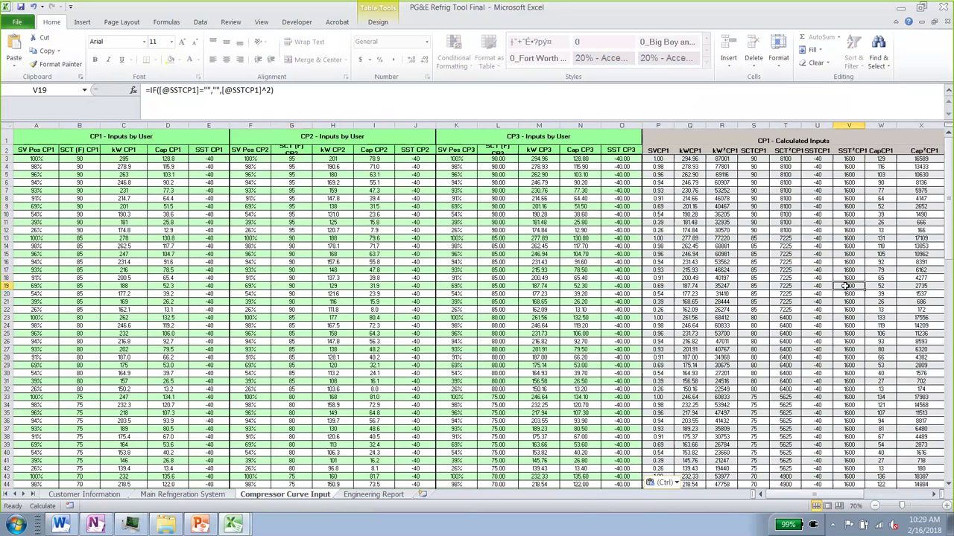
pyautogui.click(588, 277)
pyautogui.click(434, 272)
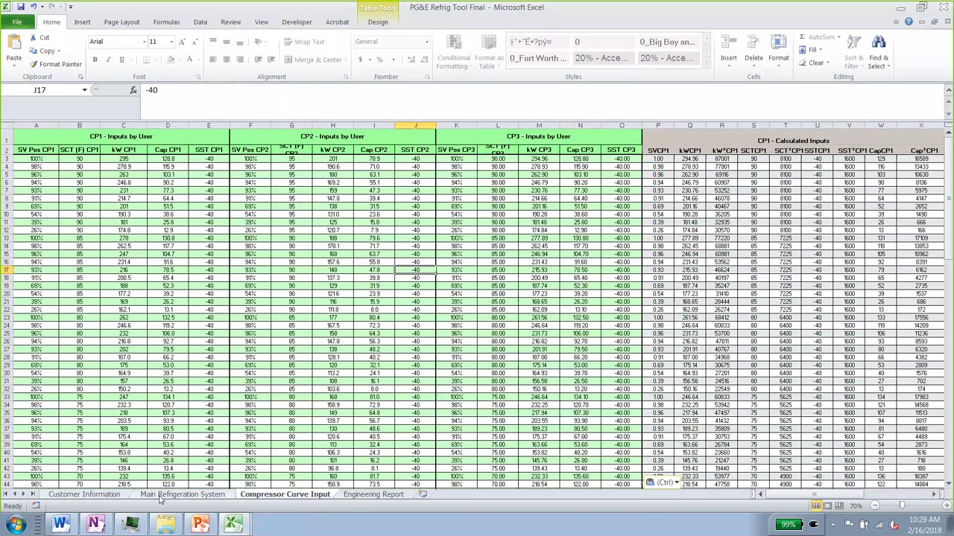
# Run the Calculate Measures routine on the Main Refrigeration System sheet
pyautogui.click(181, 495)
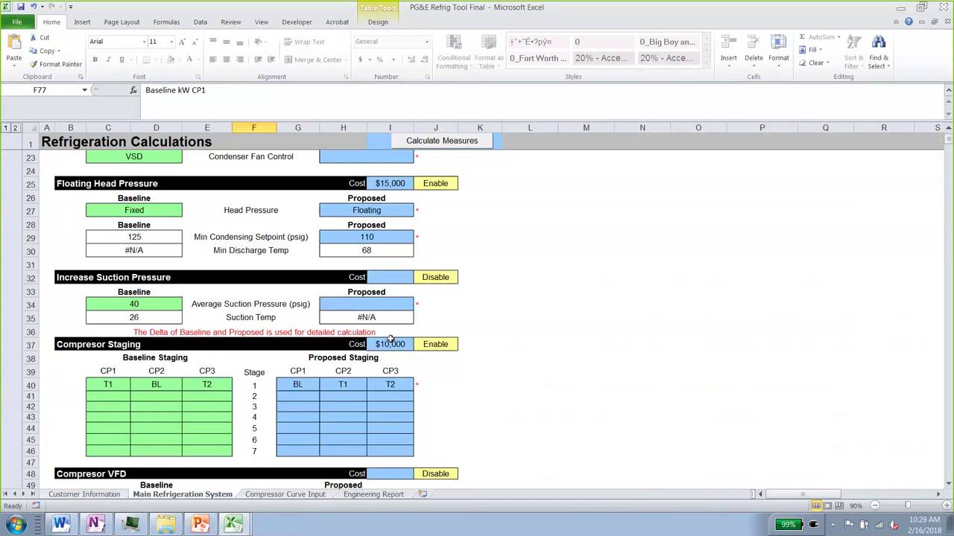
pyautogui.scroll(7, 389, 339)
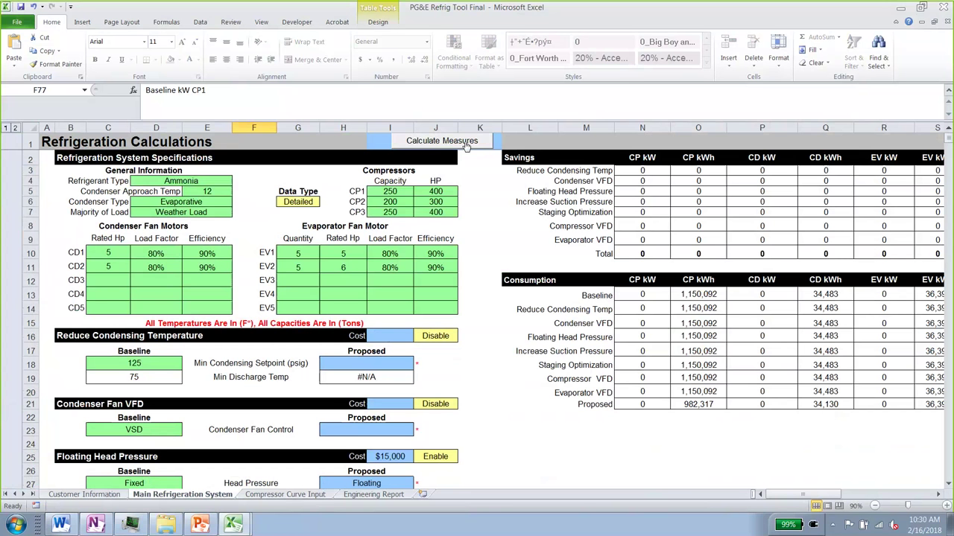
pyautogui.click(465, 143)
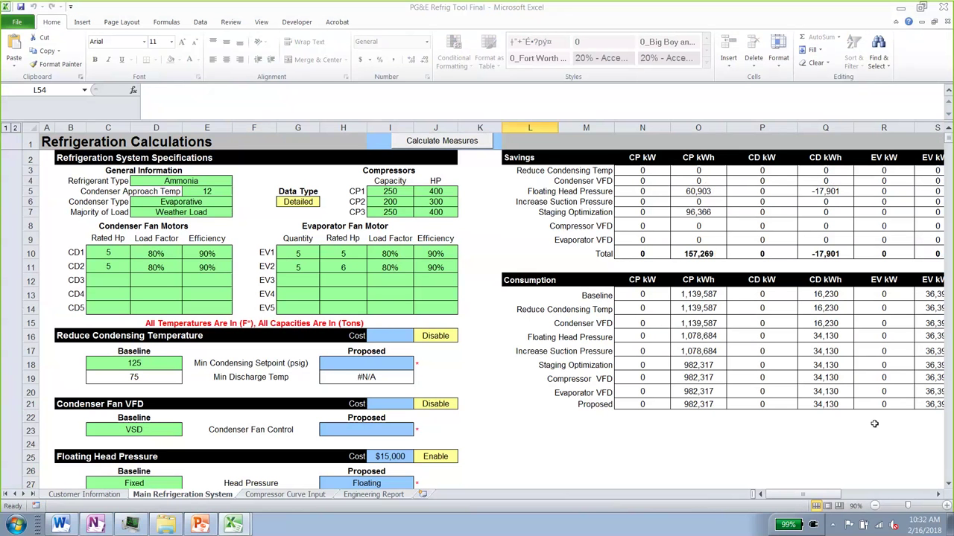
# Review the Savings table for the Floating Head Pressure, Staging Optimization and Evaporator VFD measures
pyautogui.click(938, 495)
pyautogui.click(938, 494)
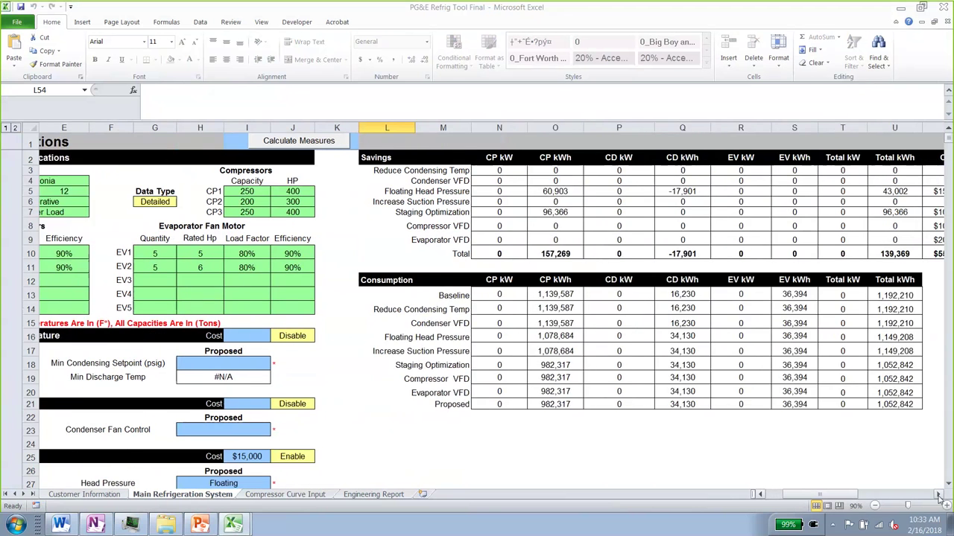
pyautogui.click(938, 494)
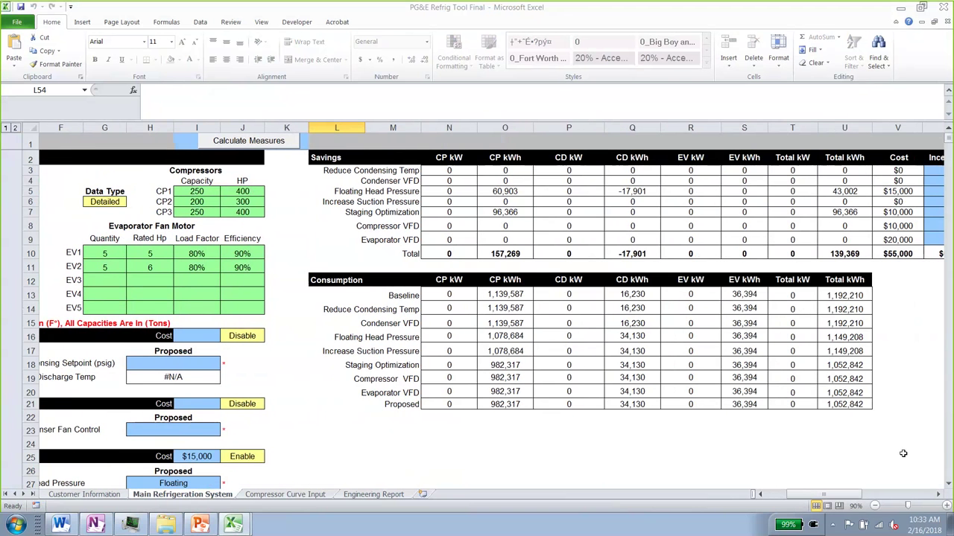
pyautogui.click(356, 191)
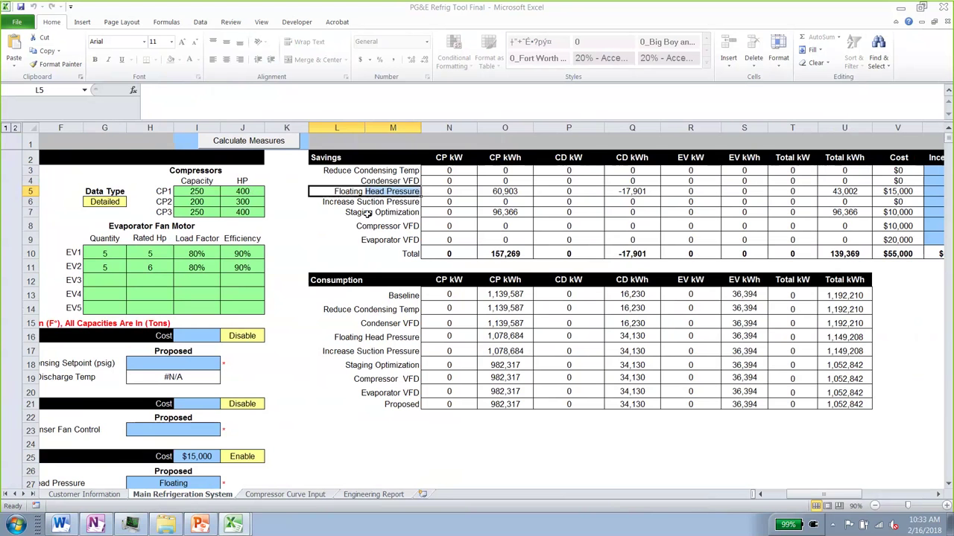
pyautogui.moveTo(367, 214); pyautogui.dragTo(366, 192)
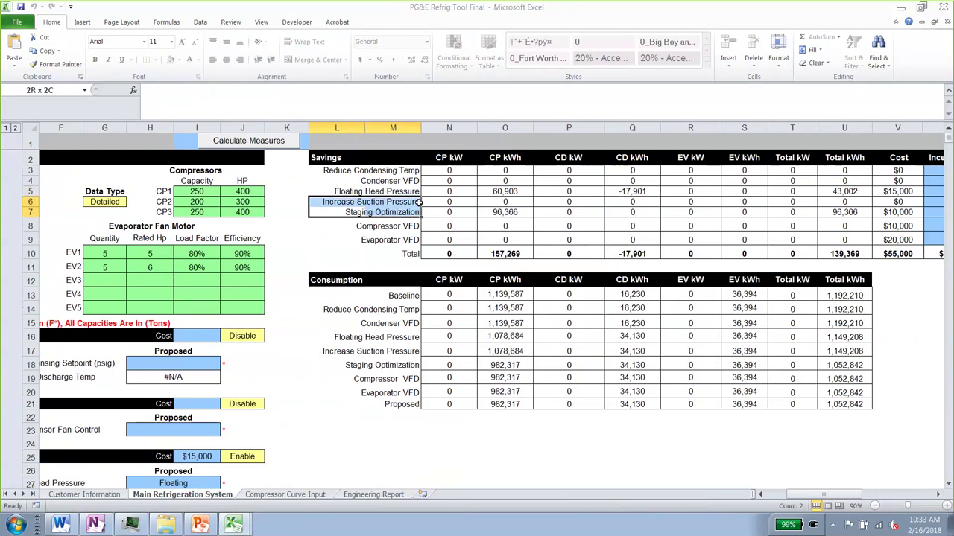
pyautogui.click(387, 241)
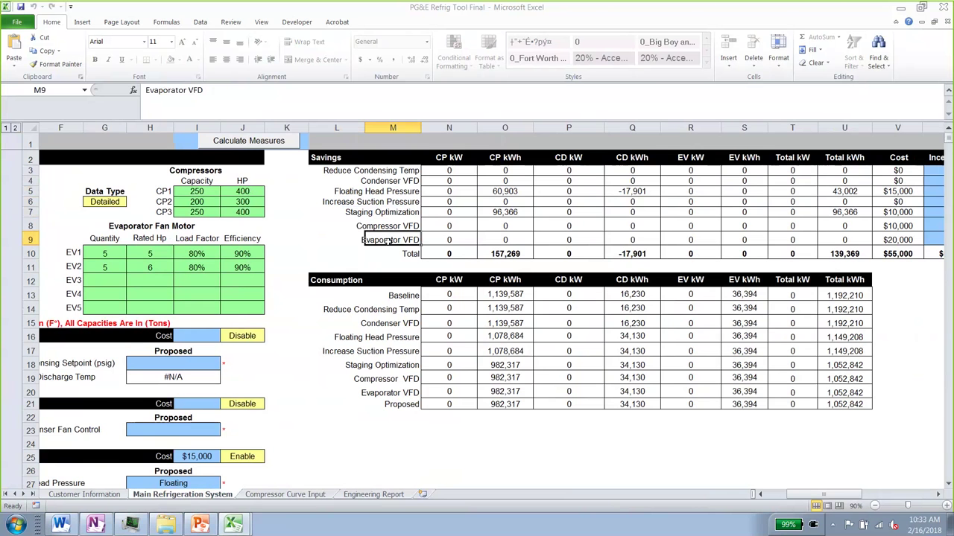
# Check the Evaporator VFD row of the Savings table across its compressor, condenser, evaporator and total columns
pyautogui.press('Right')
pyautogui.press('Right')
pyautogui.press('Right')
pyautogui.press('Right')
pyautogui.press('Right')
pyautogui.press('Right')
pyautogui.press('Right')
pyautogui.press('Right')
pyautogui.press('Right')
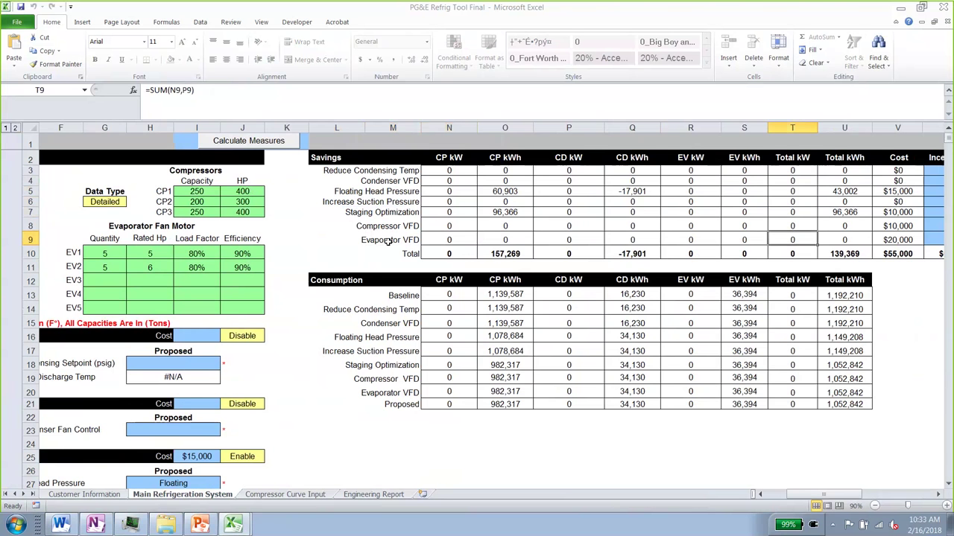
pyautogui.press('Left')
pyautogui.press('Left')
pyautogui.press('Left')
pyautogui.press('Left')
pyautogui.press('Left')
pyautogui.press('Left')
pyautogui.press('Left')
pyautogui.press('Left')
pyautogui.press('Left')
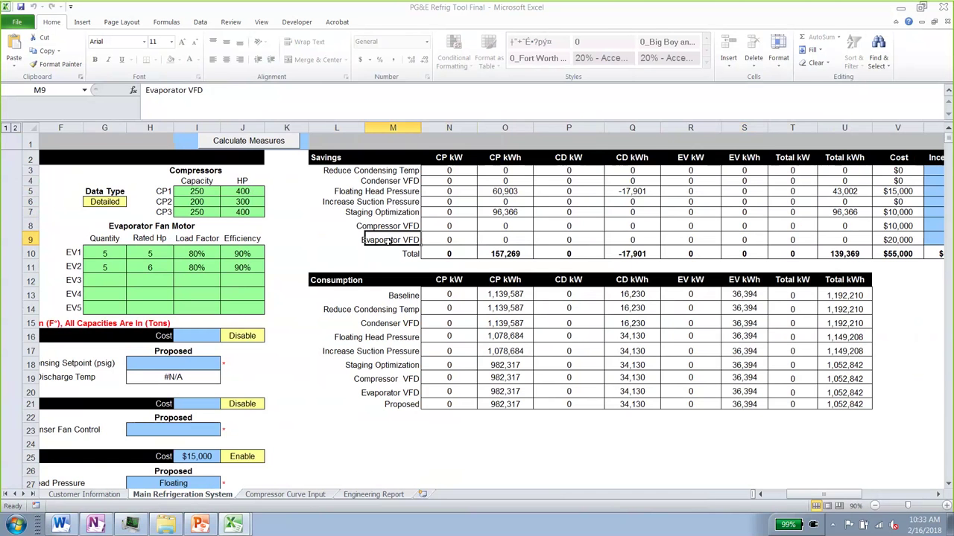
# Switch the Evaporator VFD measure in cell J53 to Enable
pyautogui.scroll(-3, 507, 324)
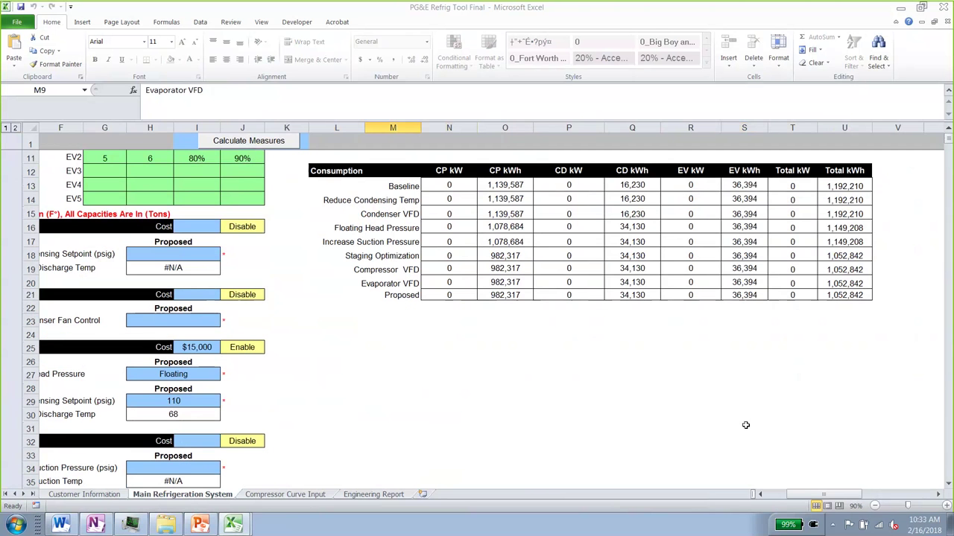
pyautogui.hscroll(-3, 685, 406)
pyautogui.scroll(-4, 626, 385)
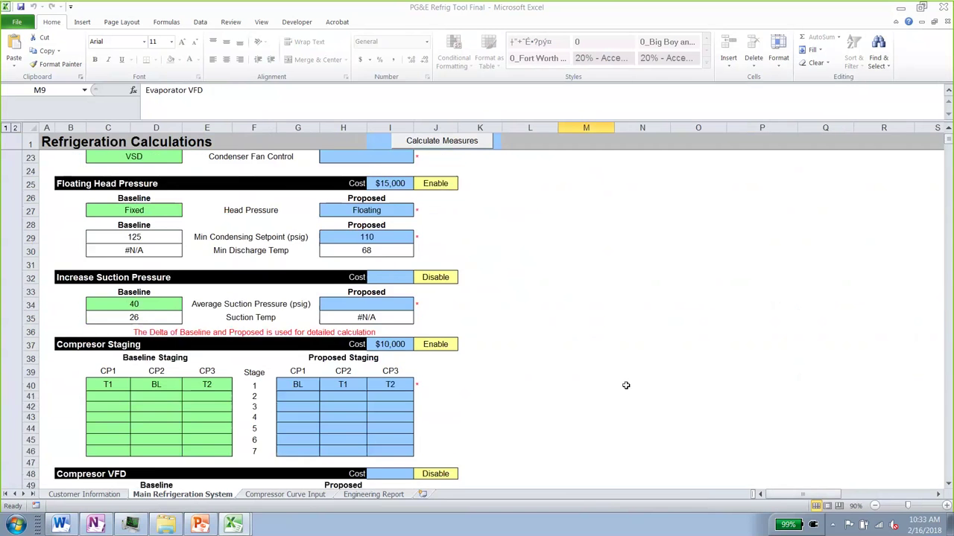
pyautogui.scroll(-4, 626, 385)
pyautogui.click(435, 369)
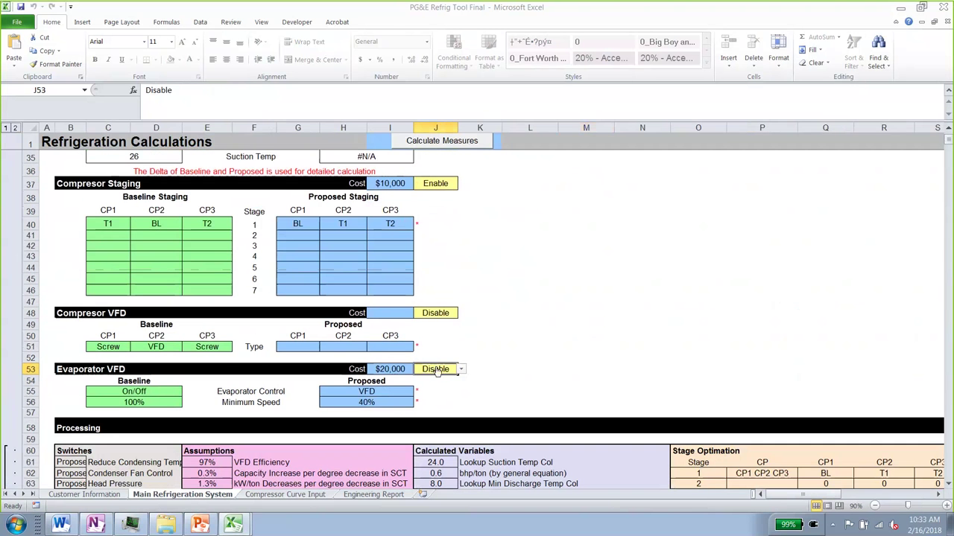
pyautogui.hotkey('ctrl', 'Left')
pyautogui.hotkey('ctrl', 'Left')
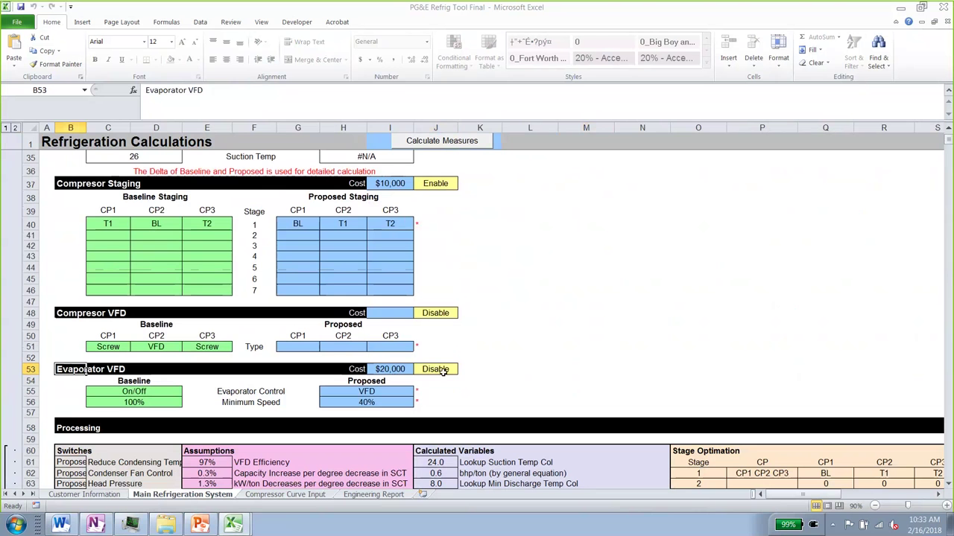
pyautogui.click(442, 371)
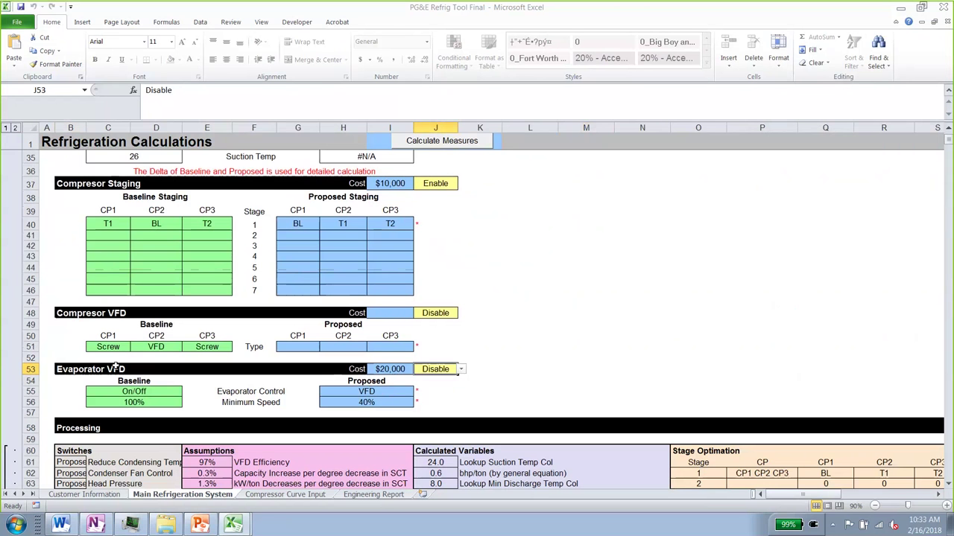
pyautogui.click(461, 370)
pyautogui.click(424, 379)
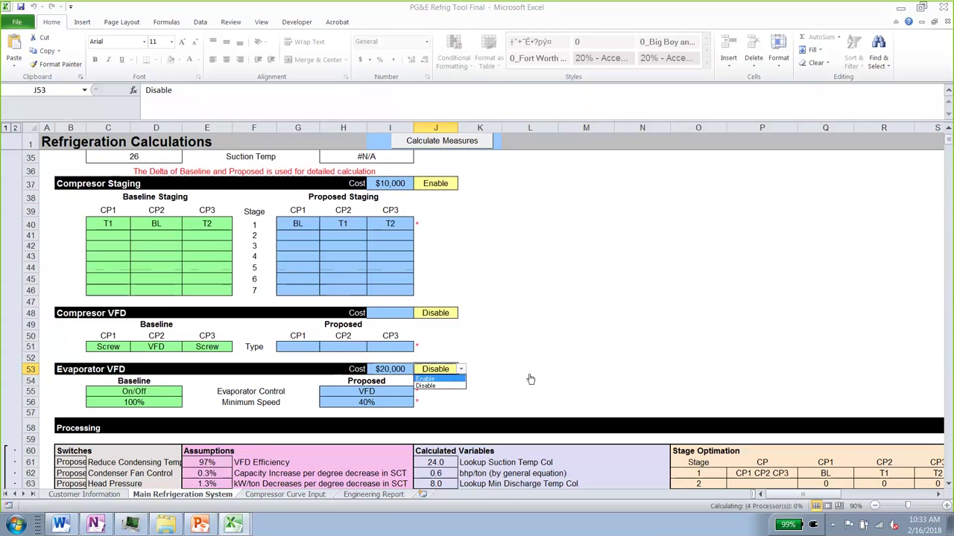
# Recalculate the measures with the Evaporator VFD measure included
pyautogui.click(529, 375)
pyautogui.scroll(2, 529, 377)
pyautogui.click(451, 140)
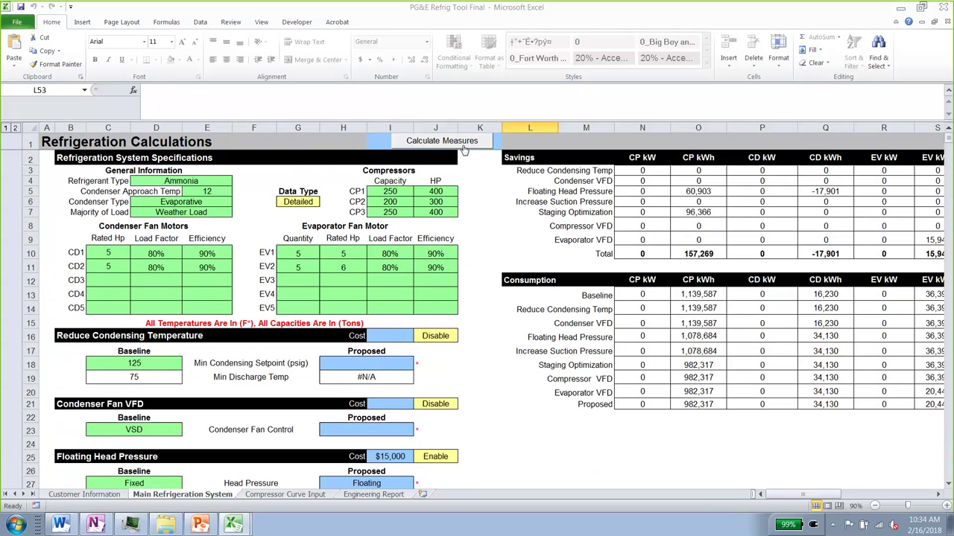
# Review the recalculated consumption and savings results across their kW and kWh columns, including Evaporator VFD savings in N9:S9
pyautogui.click(642, 303)
pyautogui.press('Right')
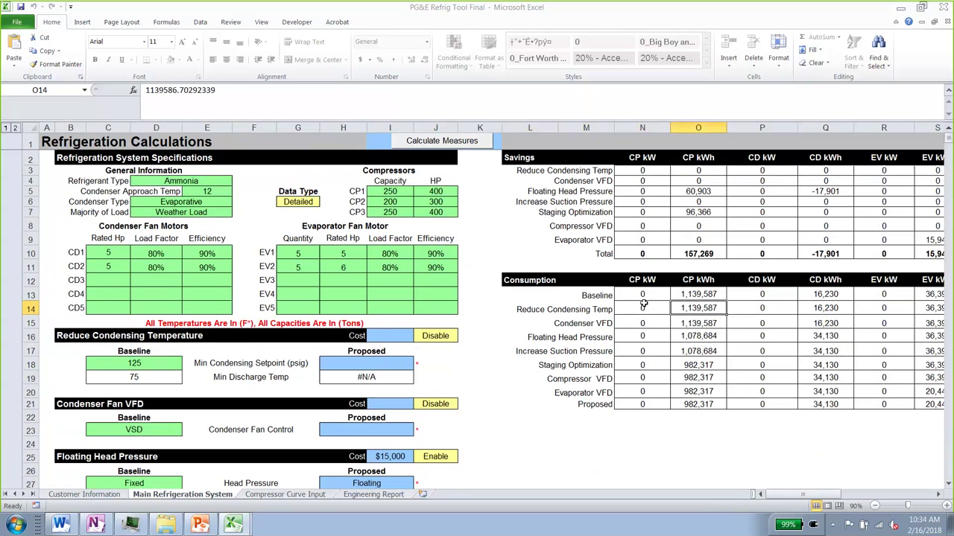
pyautogui.press('Right')
pyautogui.press('Right')
pyautogui.press('Right')
pyautogui.press('Right')
pyautogui.press('Right')
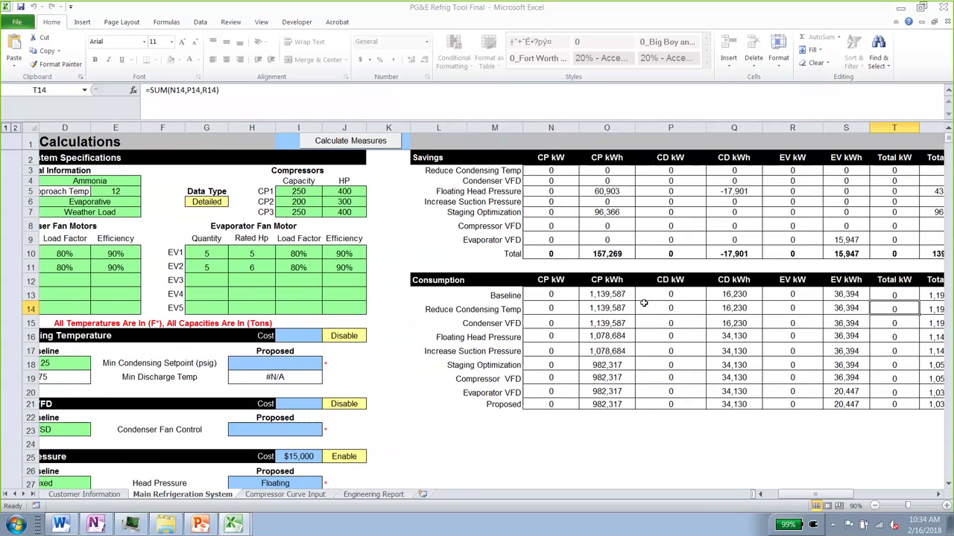
pyautogui.press('Up')
pyautogui.press('Up')
pyautogui.press('Up')
pyautogui.press('Up')
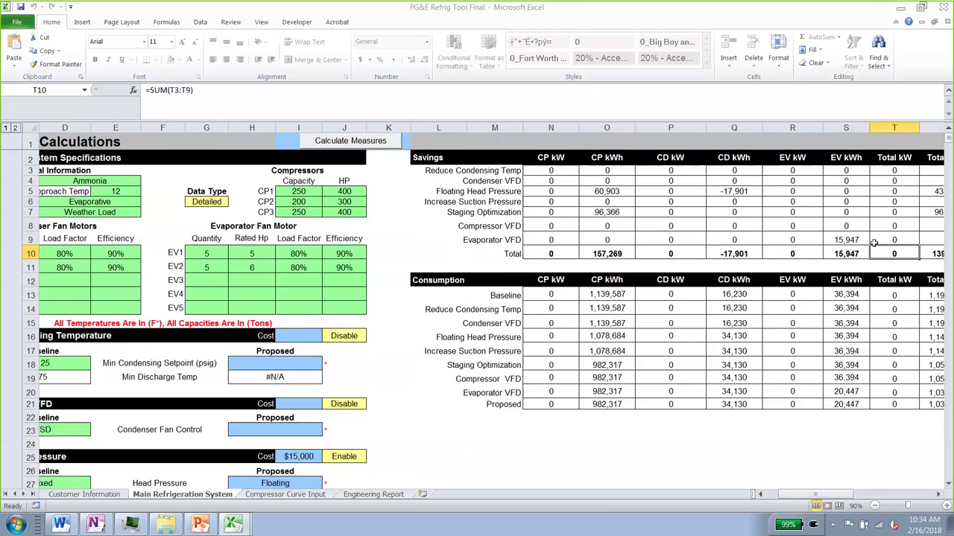
pyautogui.click(834, 239)
pyautogui.moveTo(834, 240); pyautogui.dragTo(551, 240)
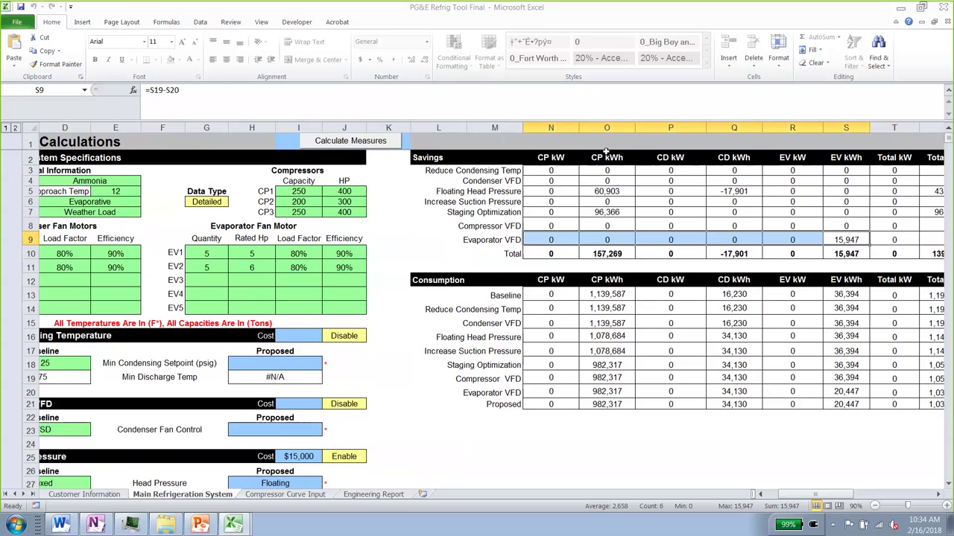
# Examine the CP, CD and EV column headings and the kWh savings of Floating Head Pressure, Staging Optimization and Evaporator VFD
pyautogui.click(551, 158)
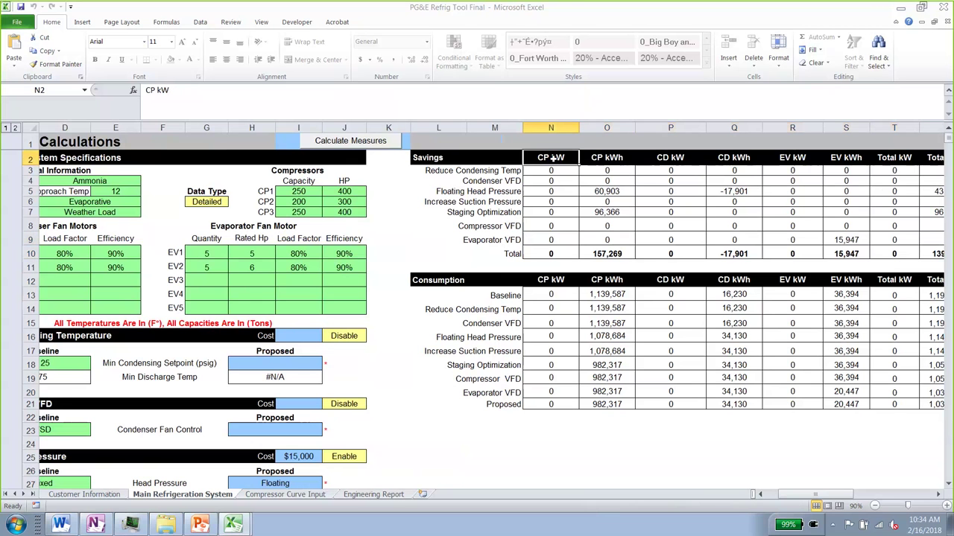
pyautogui.click(599, 312)
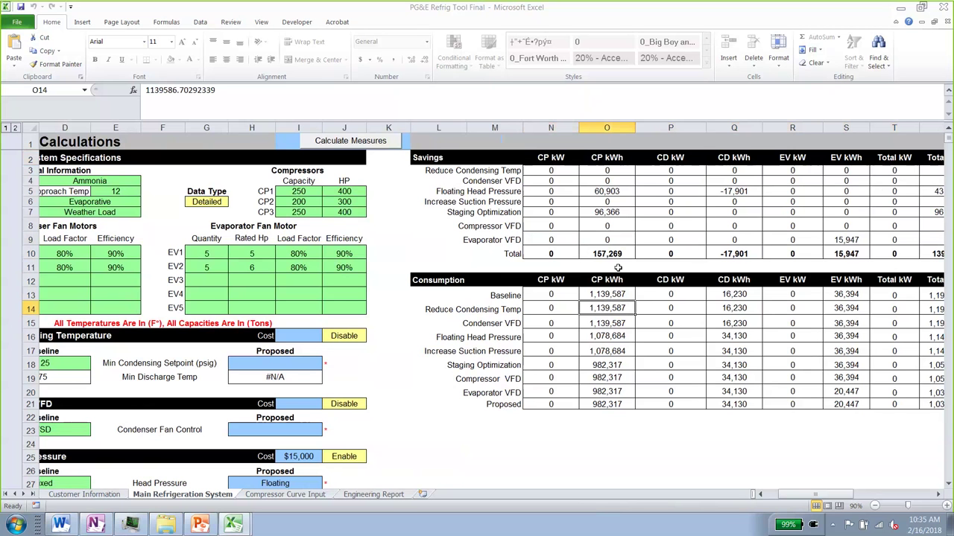
pyautogui.moveTo(556, 280); pyautogui.dragTo(588, 284)
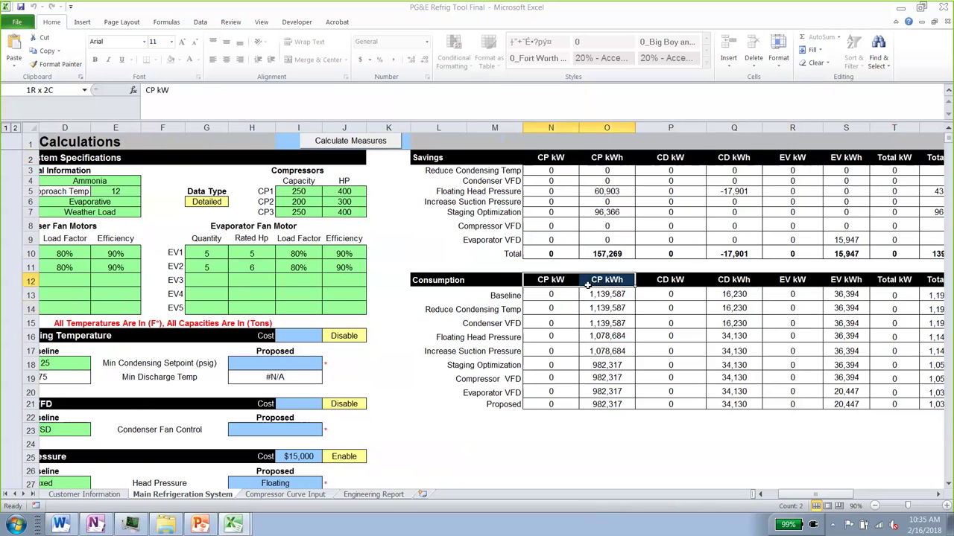
pyautogui.click(734, 280)
pyautogui.moveTo(792, 280); pyautogui.dragTo(829, 285)
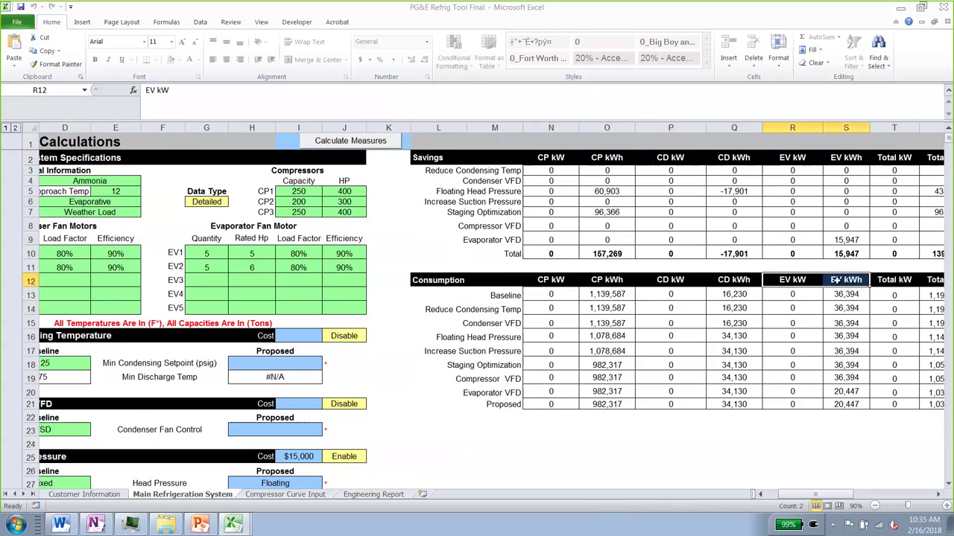
pyautogui.click(589, 191)
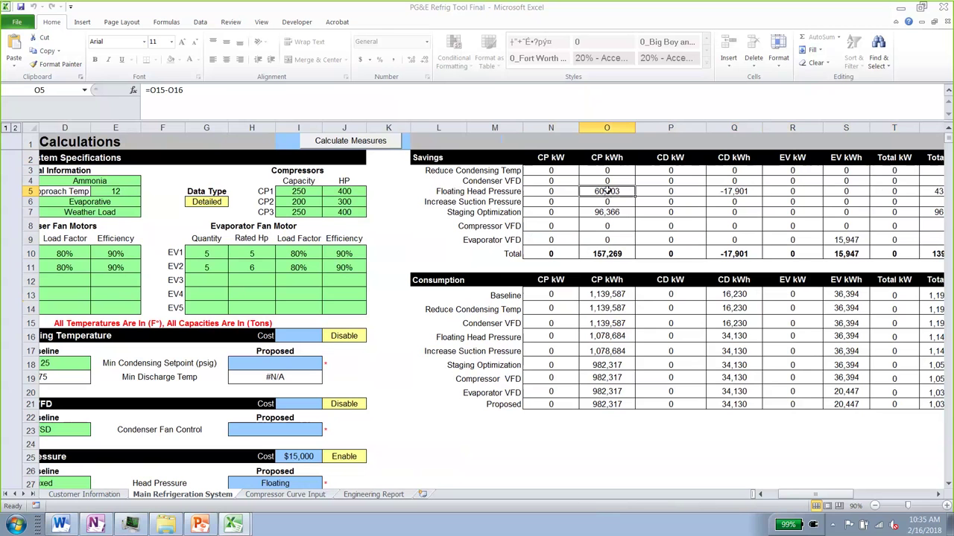
pyautogui.click(722, 190)
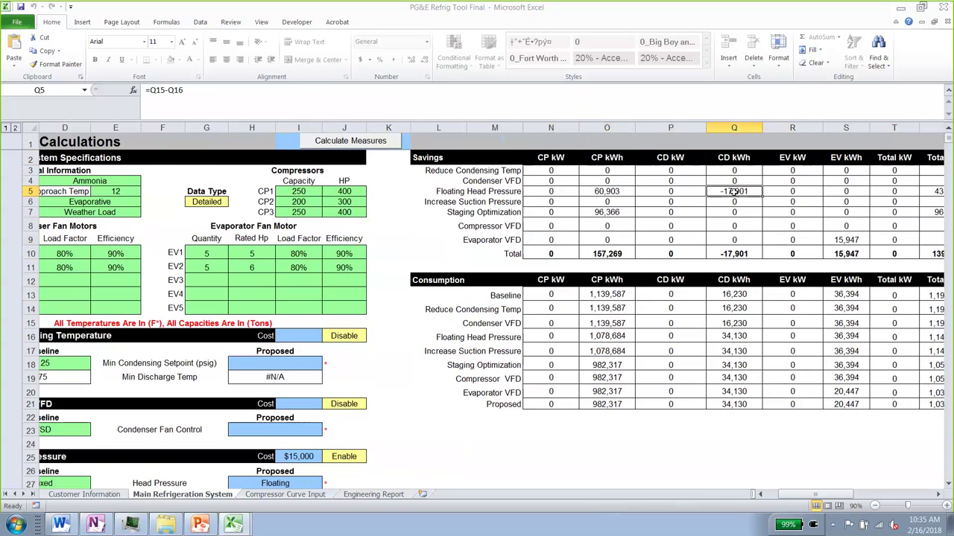
pyautogui.click(600, 213)
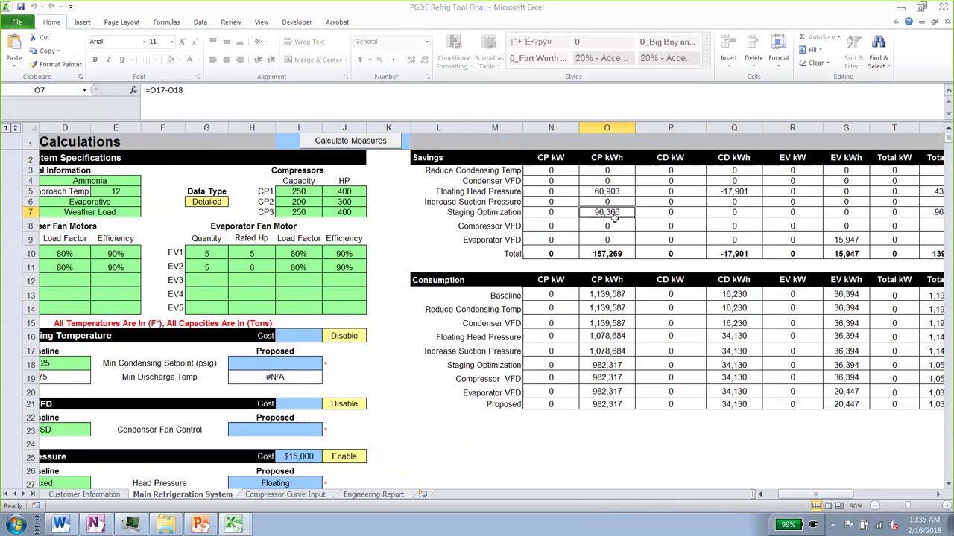
pyautogui.click(493, 240)
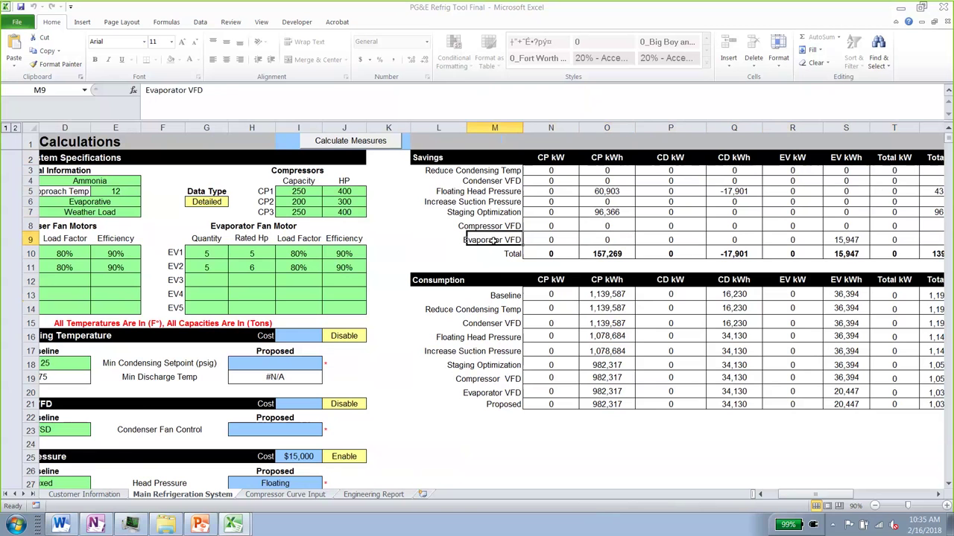
pyautogui.click(834, 239)
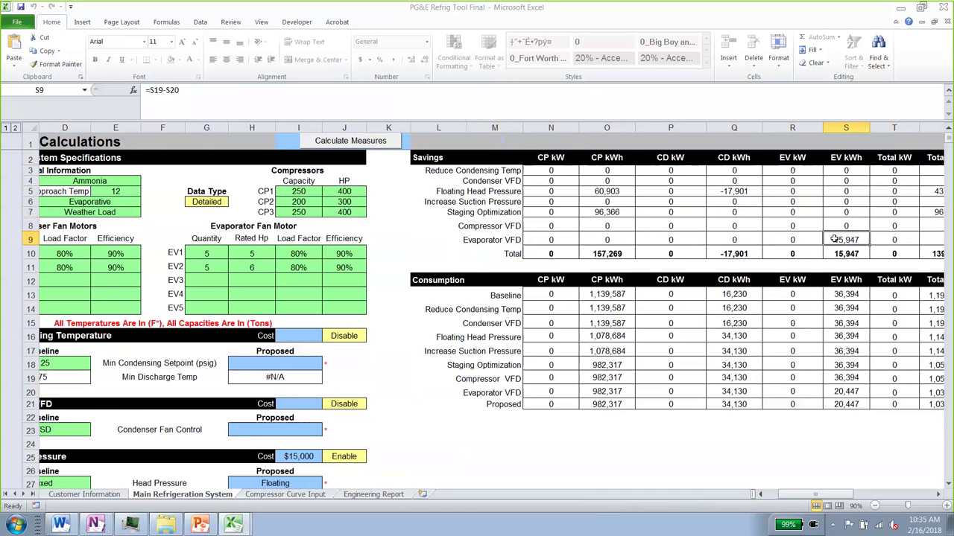
# Enter the formula =U5*0.15 in cell W5 as the incentive for the Floating Head Pressure measure
pyautogui.press('Right')
pyautogui.press('Right')
pyautogui.press('Right')
pyautogui.press('Right')
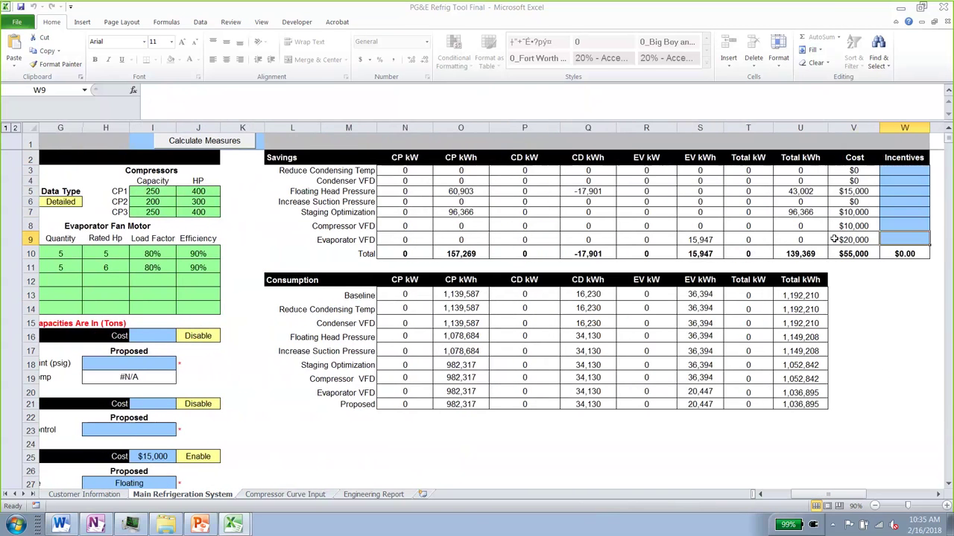
pyautogui.press('Up')
pyautogui.press('Up')
pyautogui.press('Up')
pyautogui.press('Up')
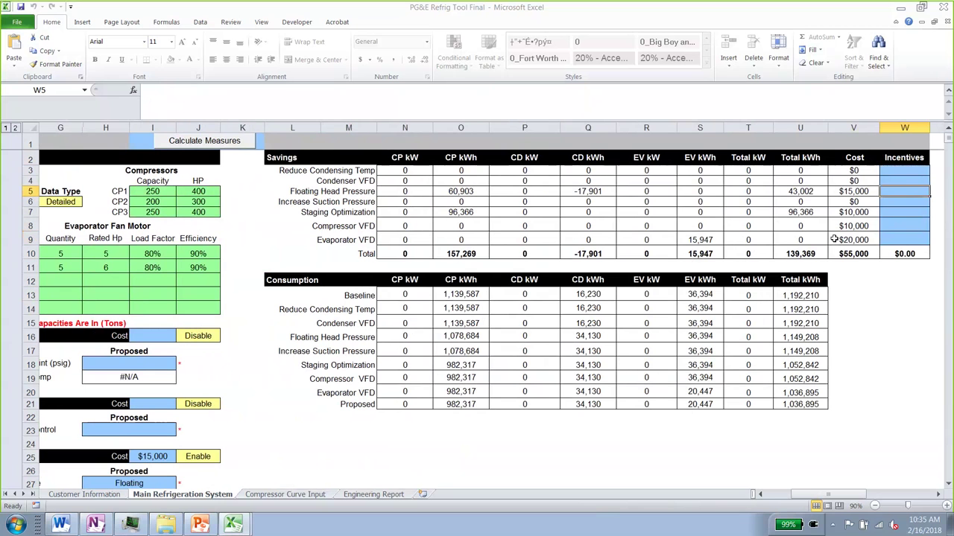
pyautogui.write('=')
pyautogui.press('Left')
pyautogui.press('Left')
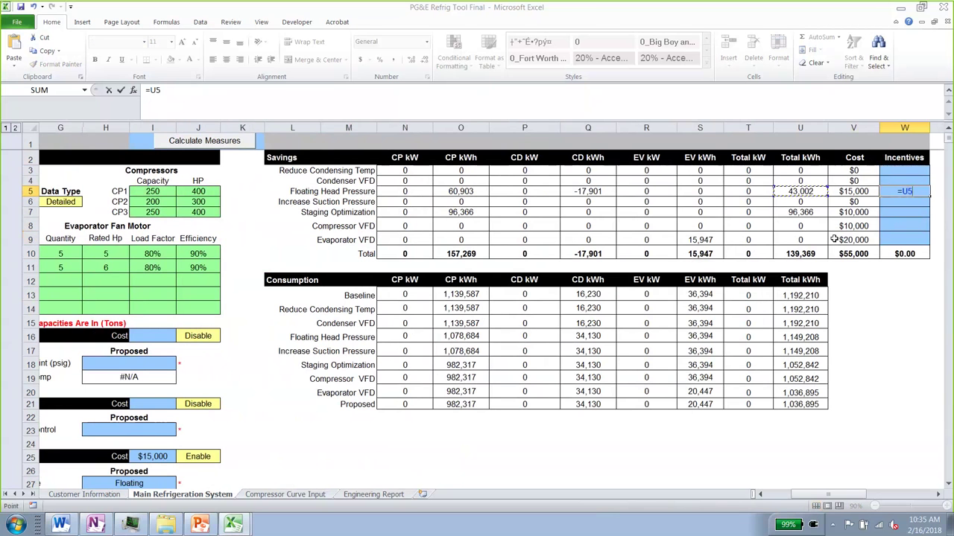
pyautogui.write('*0.15')
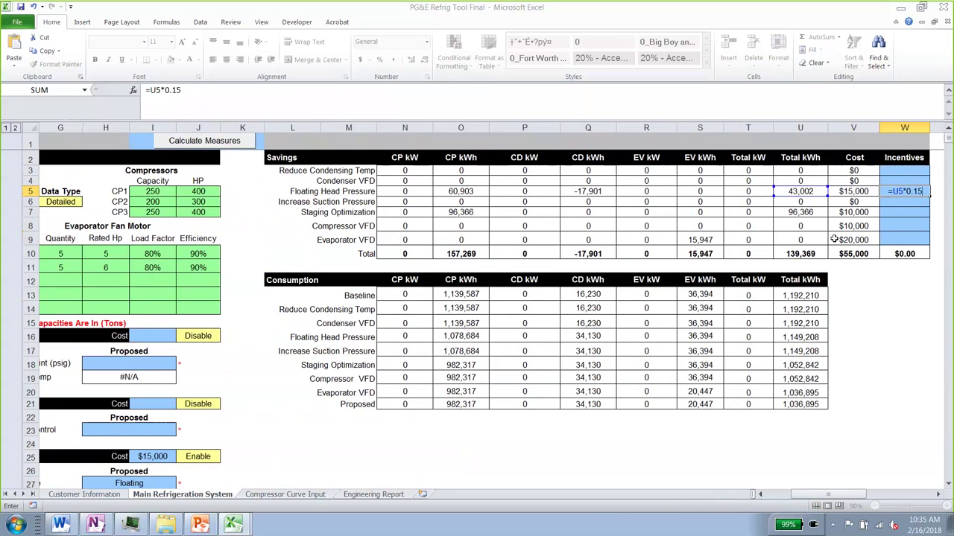
pyautogui.press('Return')
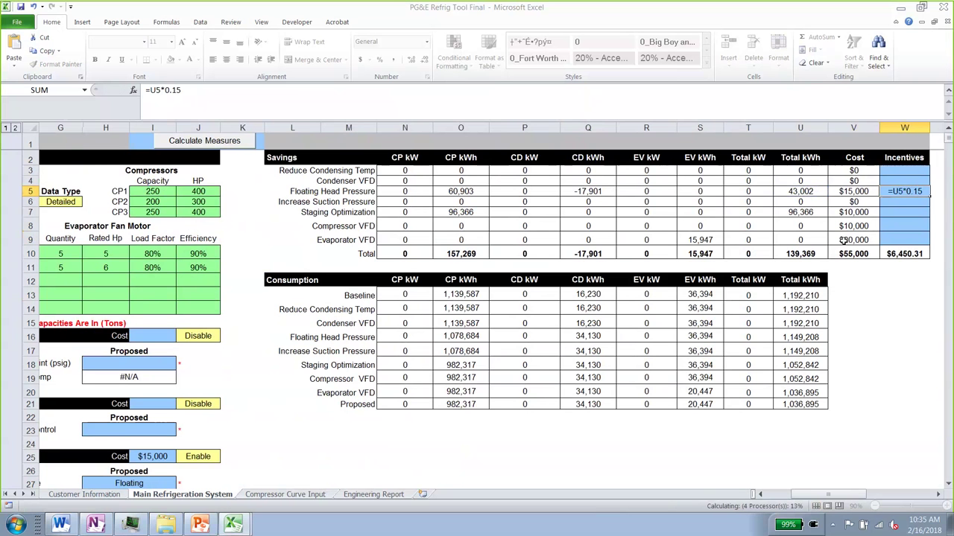
# Enter the formula =U7*0.08 in cell W7 as the incentive for the Staging Optimization measure
pyautogui.click(889, 214)
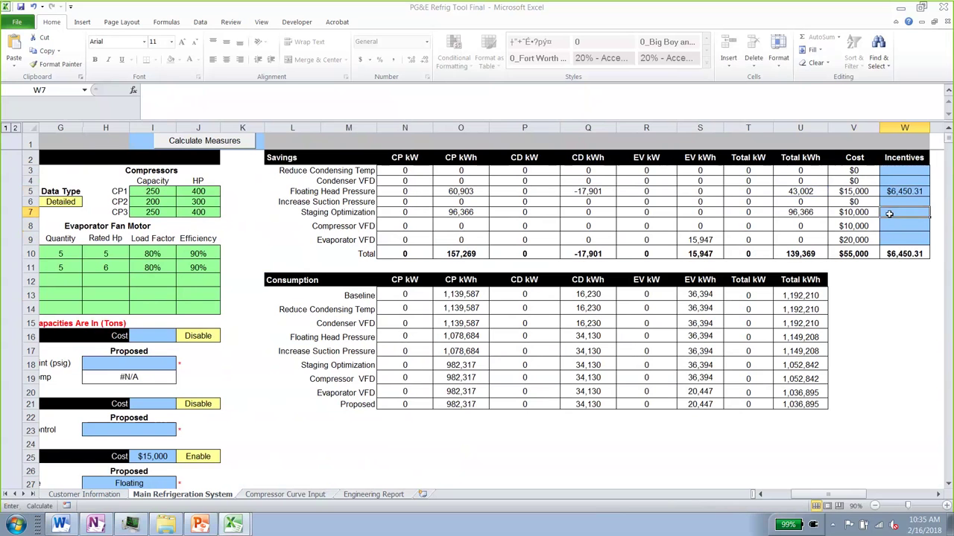
pyautogui.write('=U7*0.08')
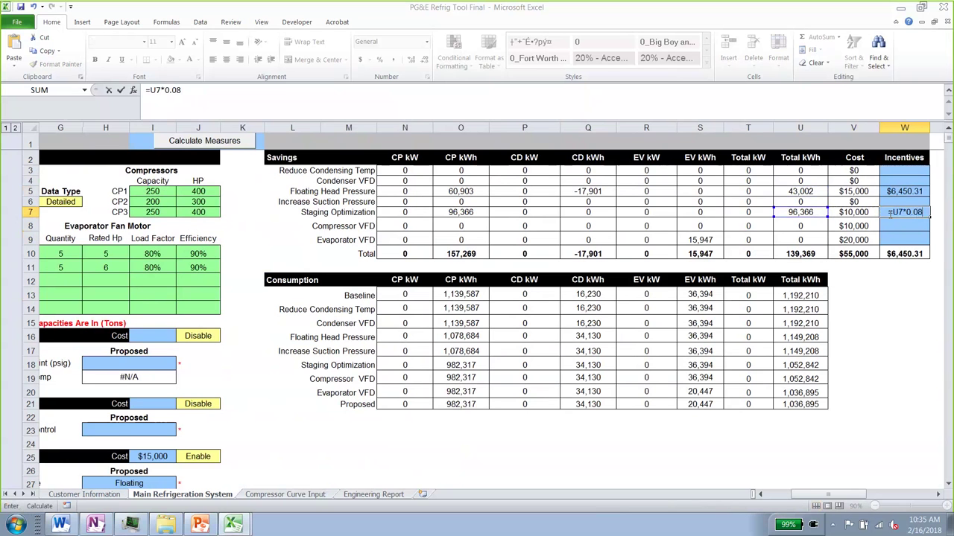
pyautogui.press('Return')
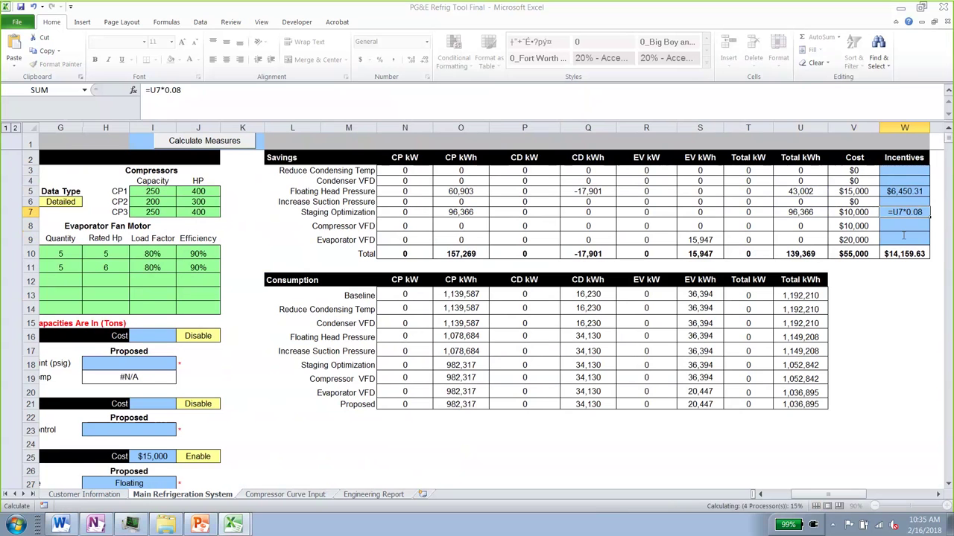
# Enter the formula =S9*0.08 in cell W9 as the incentive for the Evaporator VFD measure
pyautogui.click(903, 239)
pyautogui.write('=')
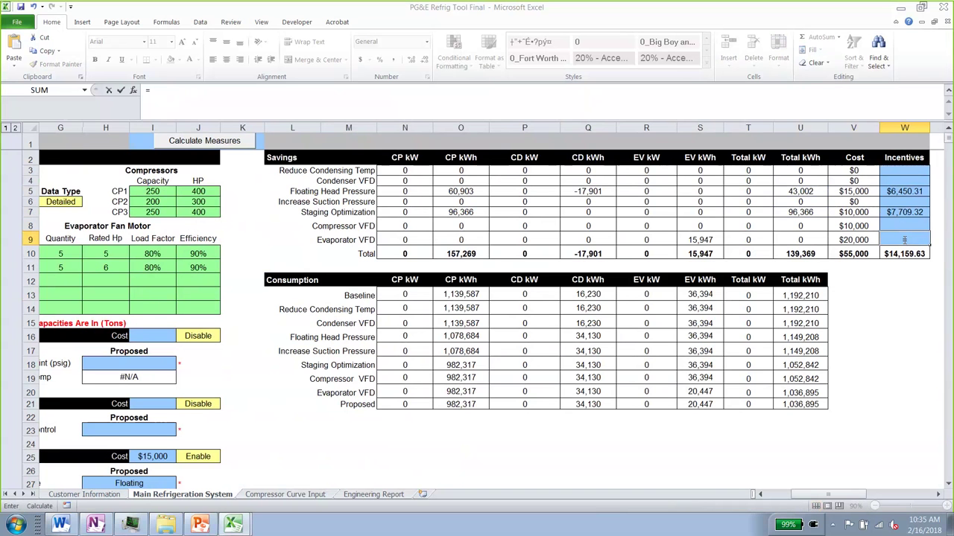
pyautogui.press('Left')
pyautogui.press('Left')
pyautogui.press('Left')
pyautogui.press('Left')
pyautogui.write('*0.05')
pyautogui.press('BackSpace')
pyautogui.press('BackSpace')
pyautogui.write('08')
pyautogui.press('Return')
pyautogui.click(897, 295)
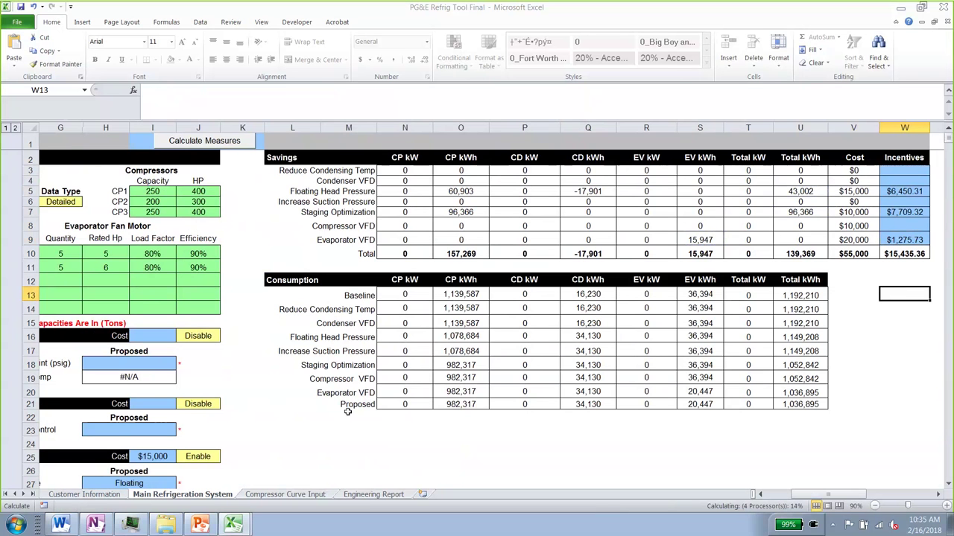
# Generate the engineering report on the Engineering Report sheet
pyautogui.click(376, 494)
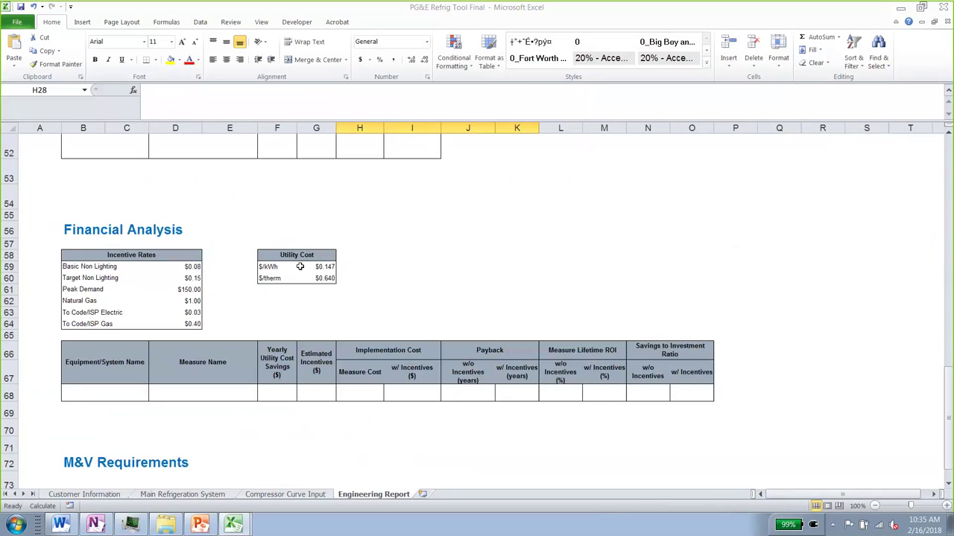
pyautogui.scroll(15, 316, 313)
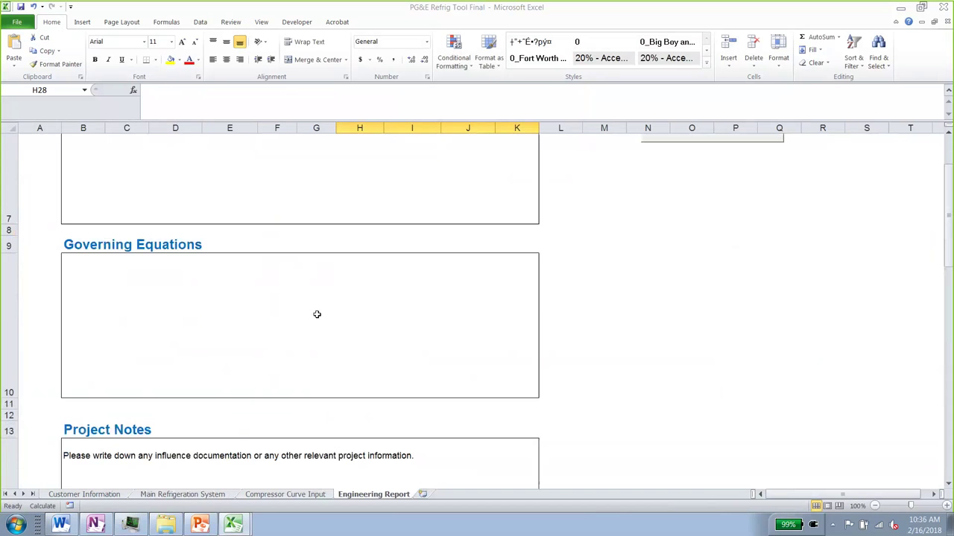
pyautogui.scroll(2, 317, 315)
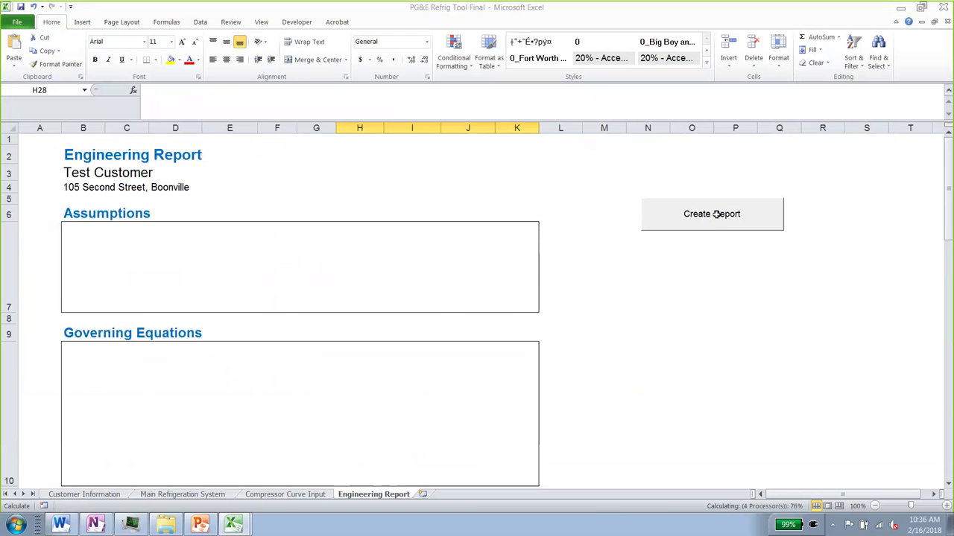
pyautogui.click(712, 221)
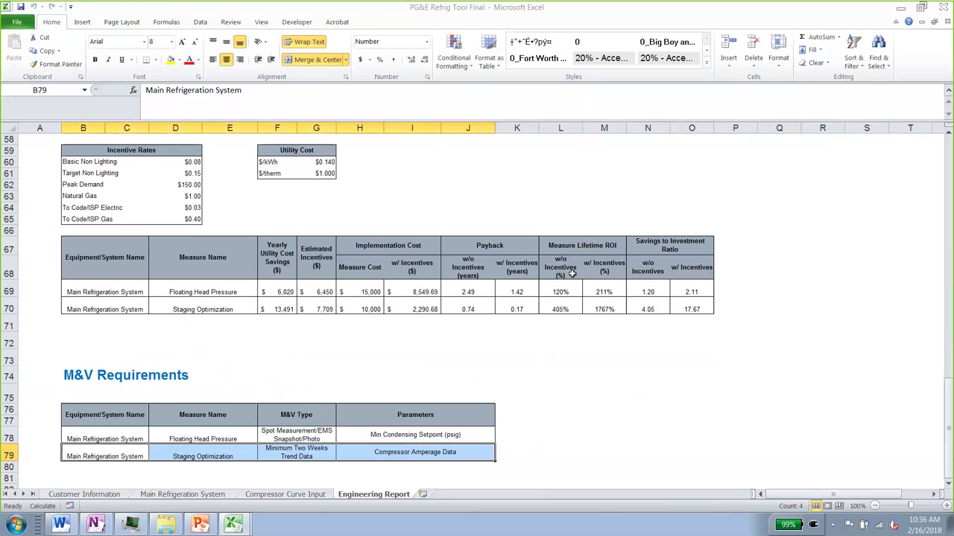
# Review the report's Summary of Systems tables and the Energy Savings rows for each measure in B52:I53
pyautogui.scroll(5, 572, 274)
pyautogui.scroll(9, 572, 274)
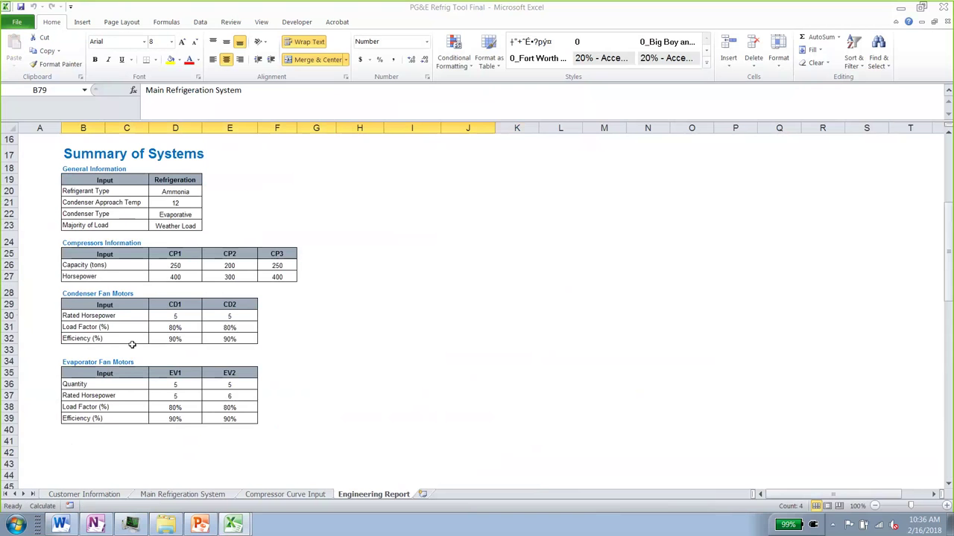
pyautogui.scroll(-6, 132, 344)
pyautogui.moveTo(127, 362); pyautogui.dragTo(393, 374)
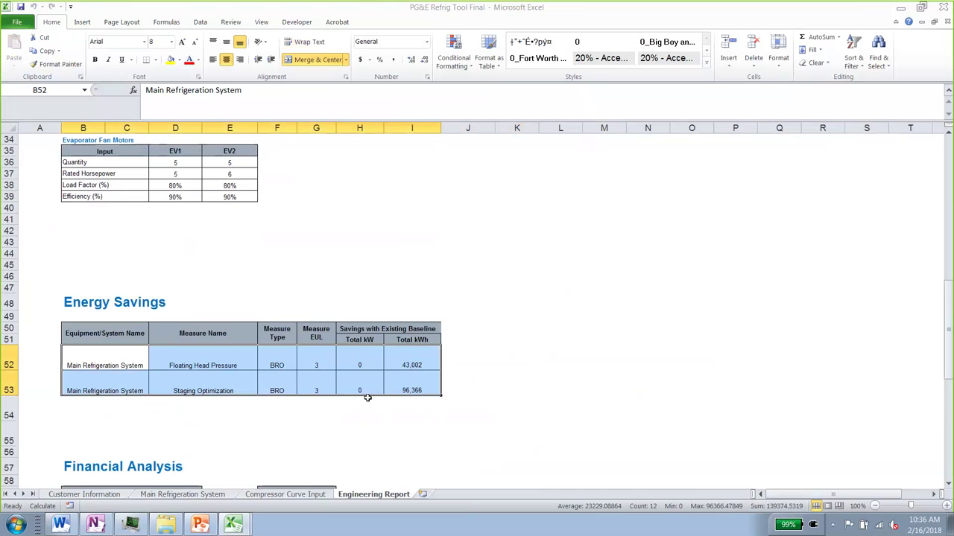
pyautogui.scroll(-2, 367, 397)
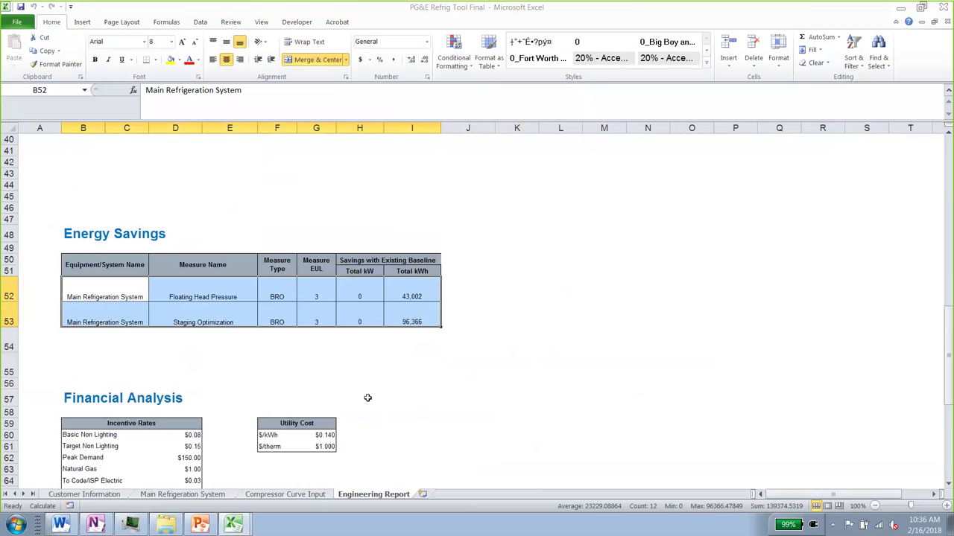
pyautogui.scroll(-2, 367, 398)
pyautogui.scroll(-3, 367, 398)
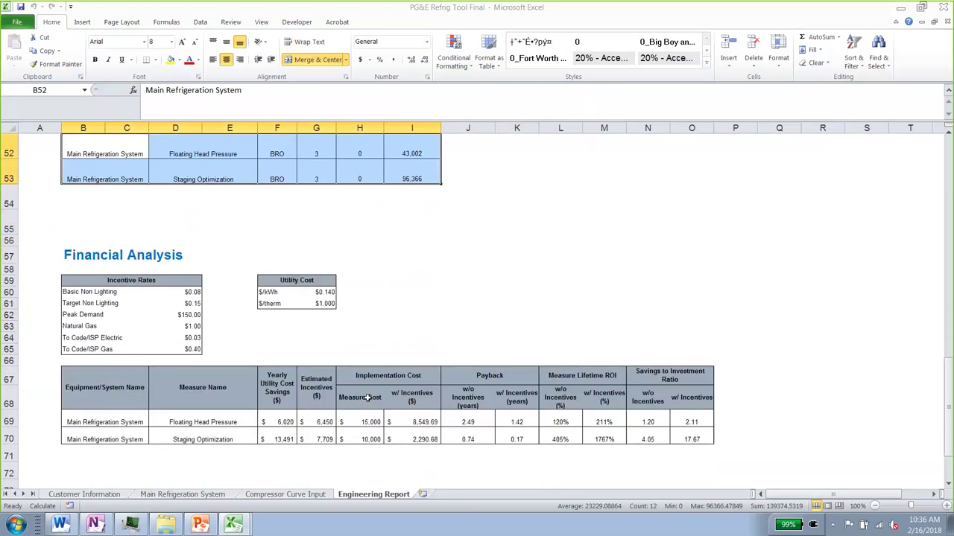
# Examine the report's Financial Analysis table, utility costs and M&V Requirements, then return to the start of the report
pyautogui.moveTo(121, 313); pyautogui.dragTo(708, 363)
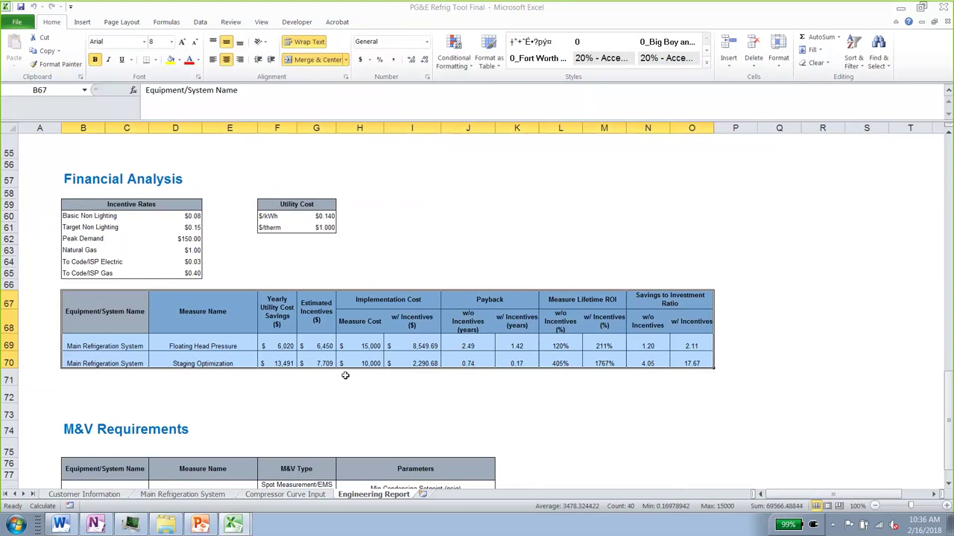
pyautogui.moveTo(298, 215); pyautogui.dragTo(313, 228)
pyautogui.click(608, 441)
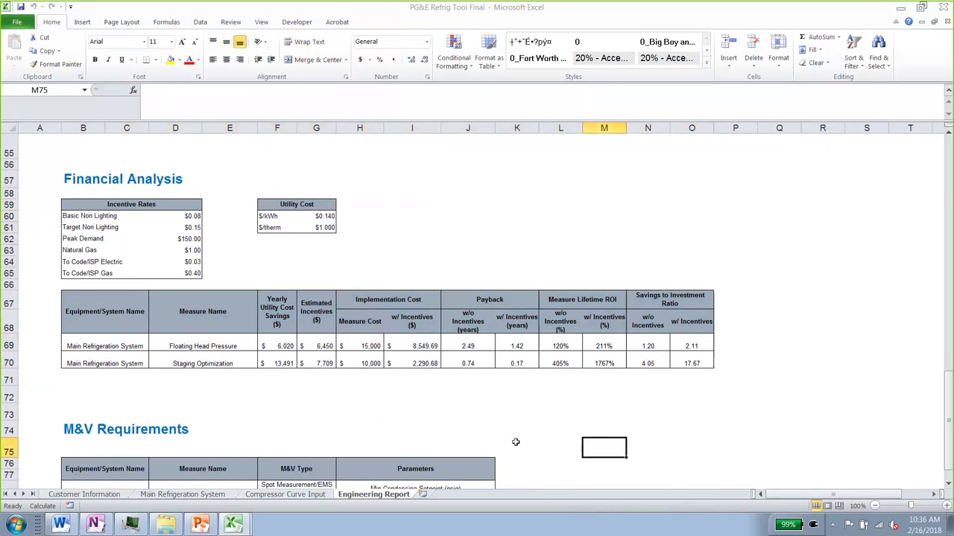
pyautogui.scroll(-2, 515, 442)
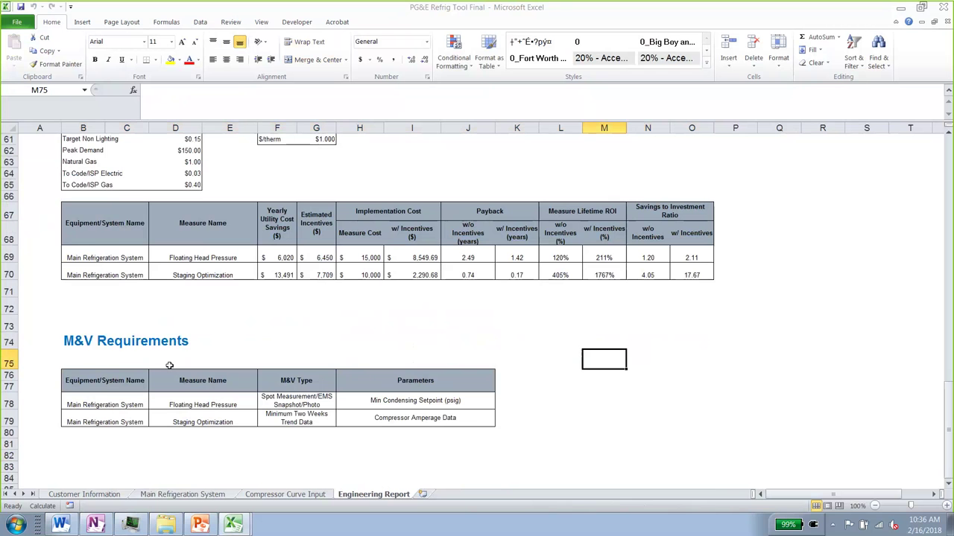
pyautogui.click(113, 380)
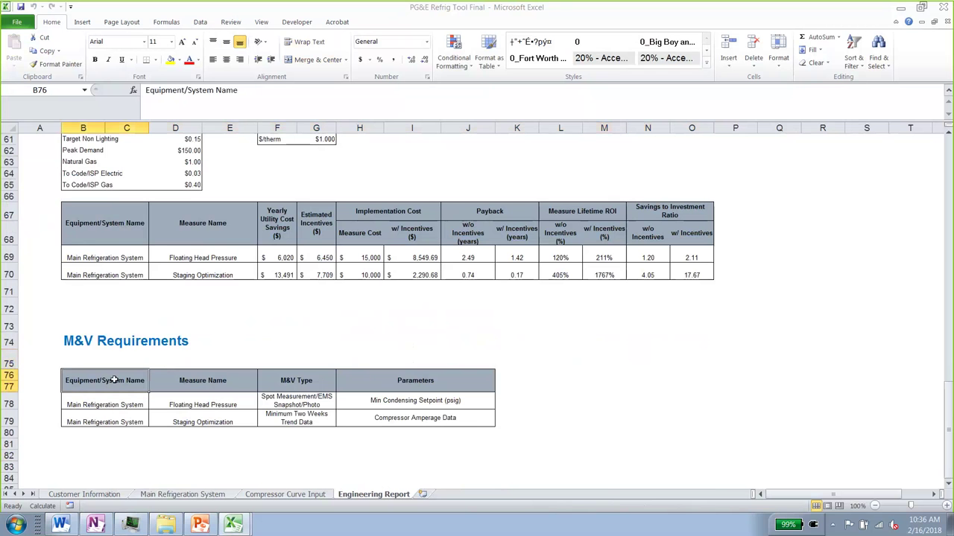
pyautogui.scroll(19, 571, 450)
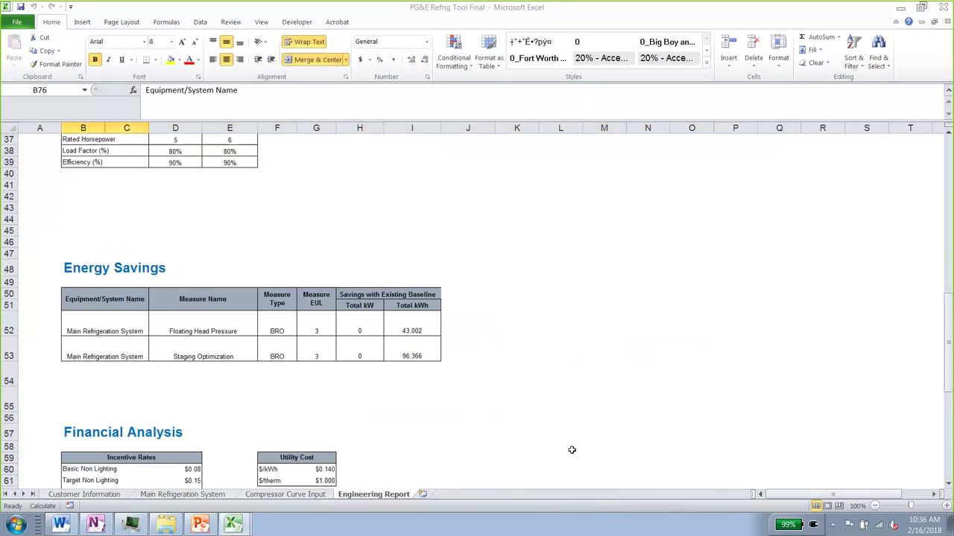
pyautogui.scroll(1, 571, 450)
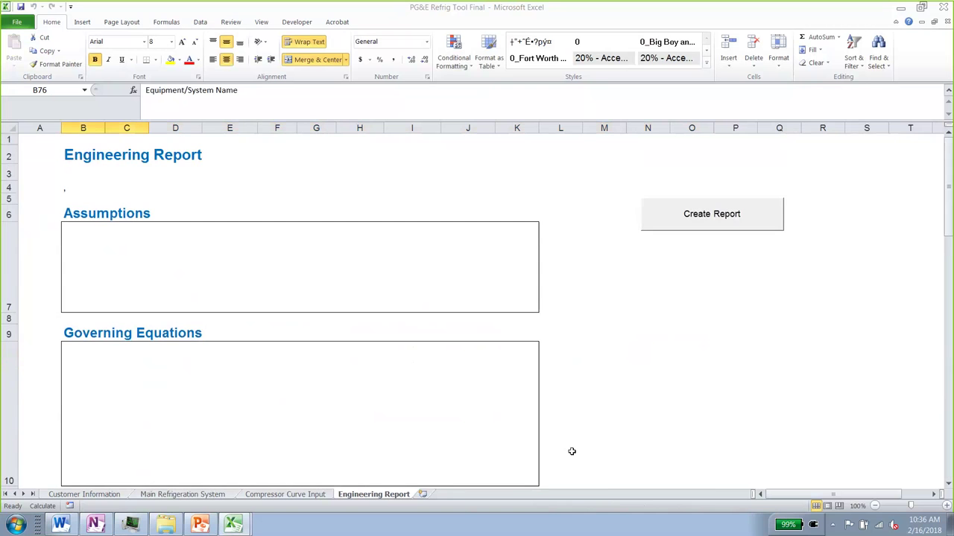